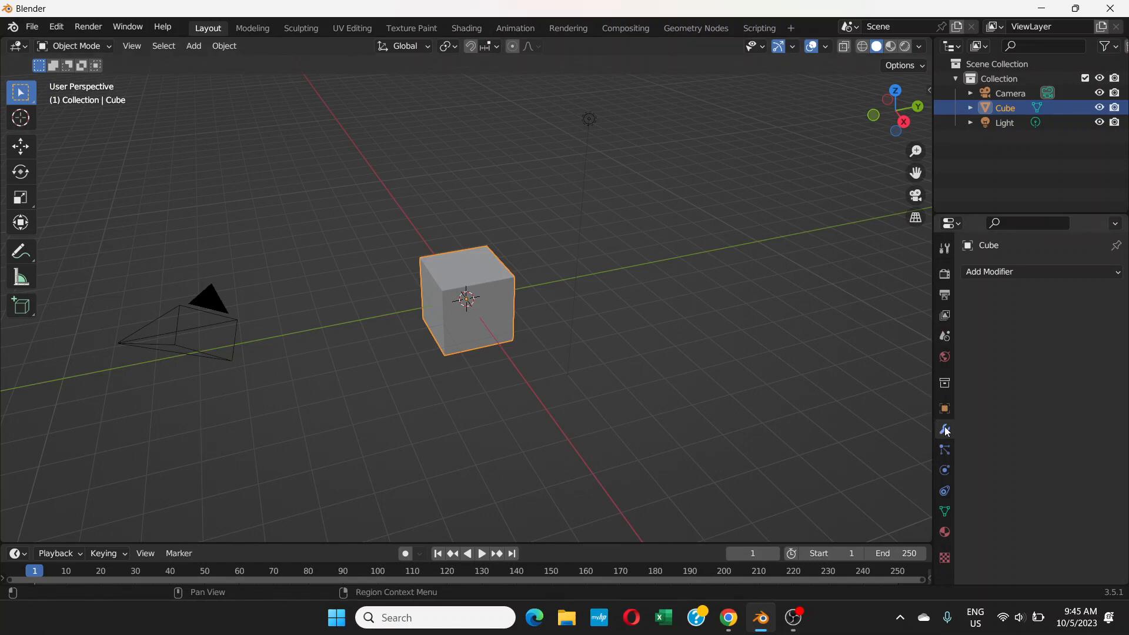
- Scale the cube by about 6.87 in X and Y while keeping its height, making a flat square slab
{"action": "left_click", "coordinate": [1000, 273]}
{"action": "middle_click_drag", "start_coordinate": [479, 300], "coordinate": [484, 286]}
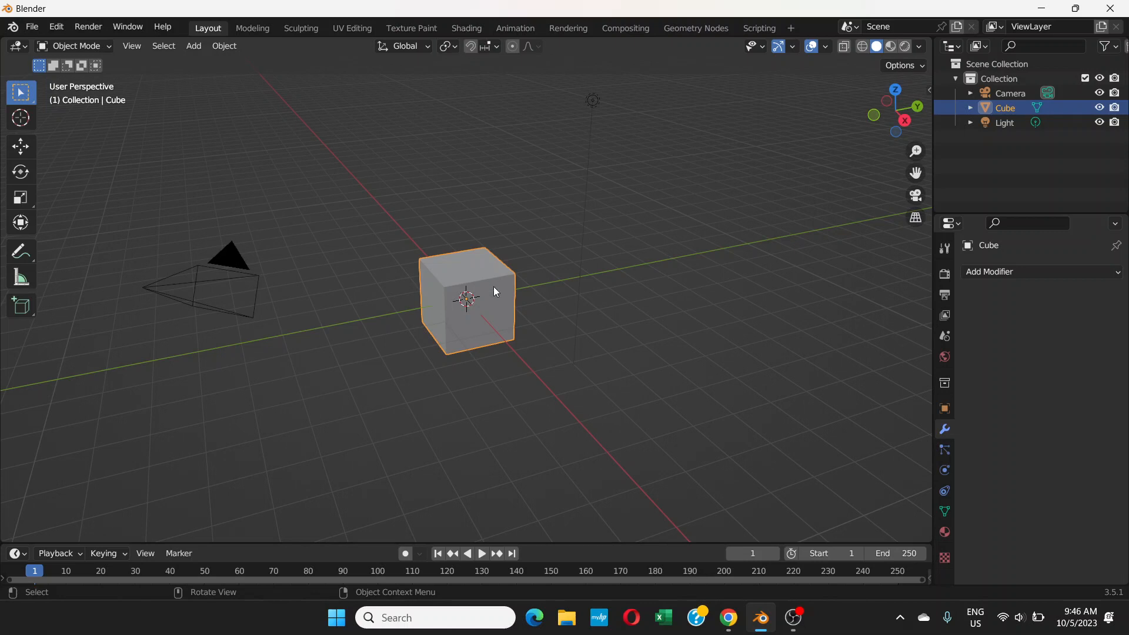
{"action": "key", "text": "s"}
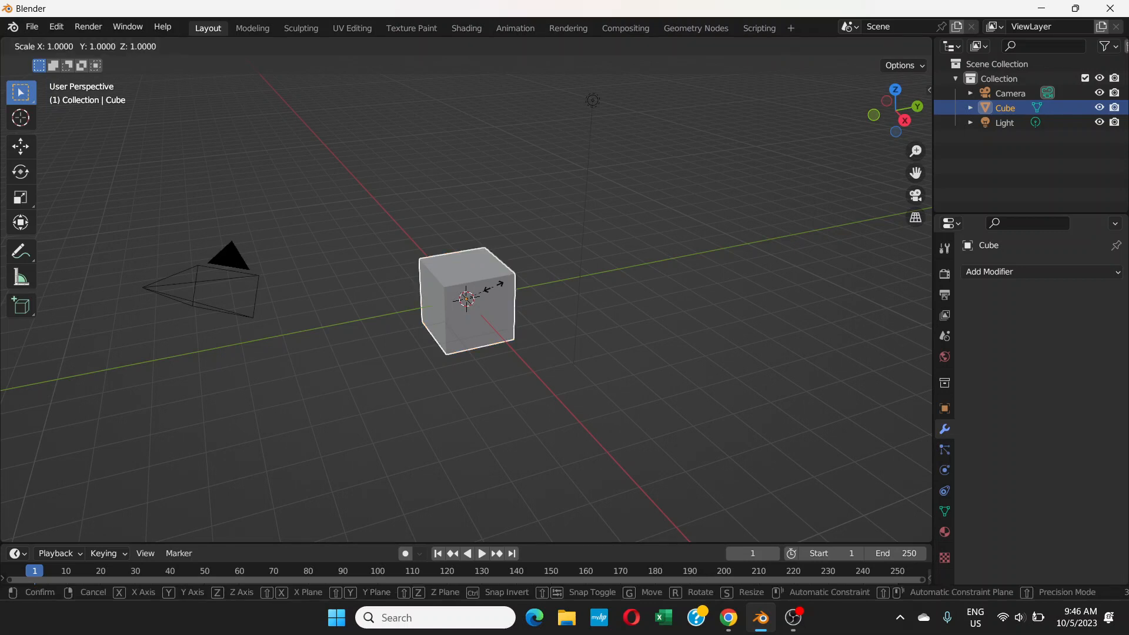
{"action": "key", "text": "shift+z"}
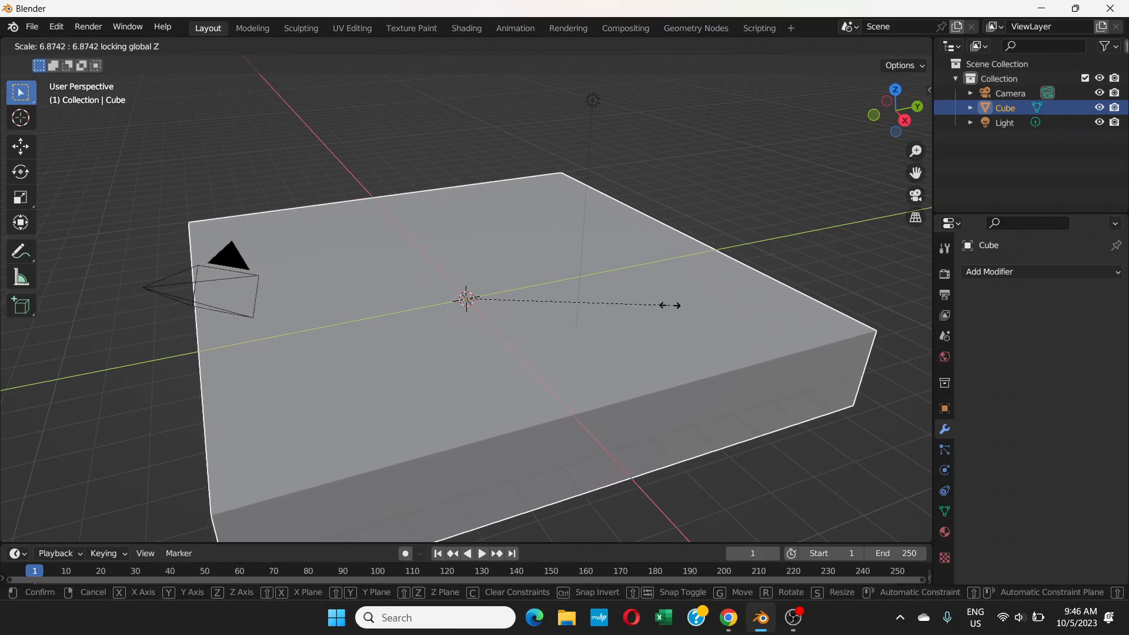
{"action": "left_click", "coordinate": [669, 305]}
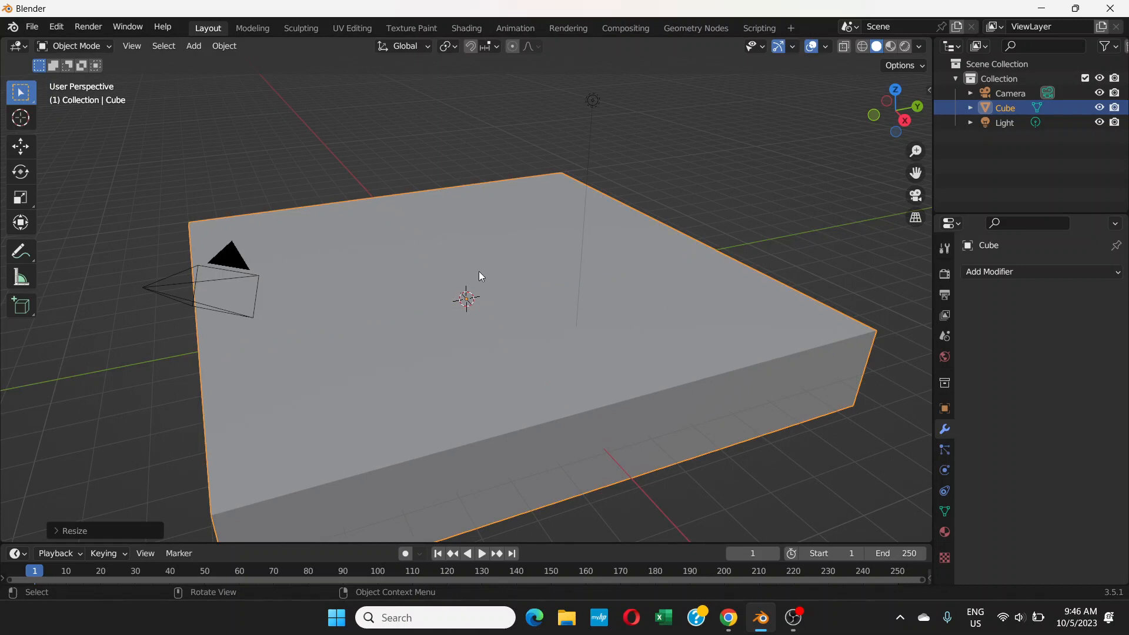
- Enter Edit Mode and add two evenly spaced loop cuts across the slab, running parallel to the X axis
{"action": "scroll", "coordinate": [479, 271], "scroll_direction": "down", "scroll_amount": 2}
{"action": "left_click", "coordinate": [108, 49]}
{"action": "left_click", "coordinate": [70, 80]}
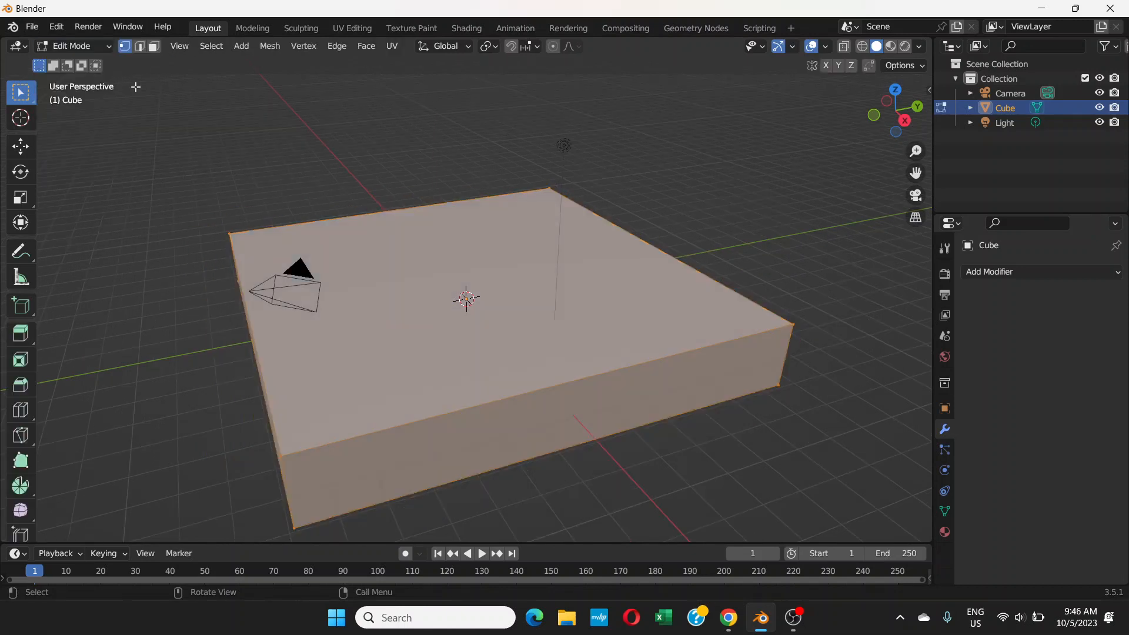
{"action": "key", "text": "ctrl"}
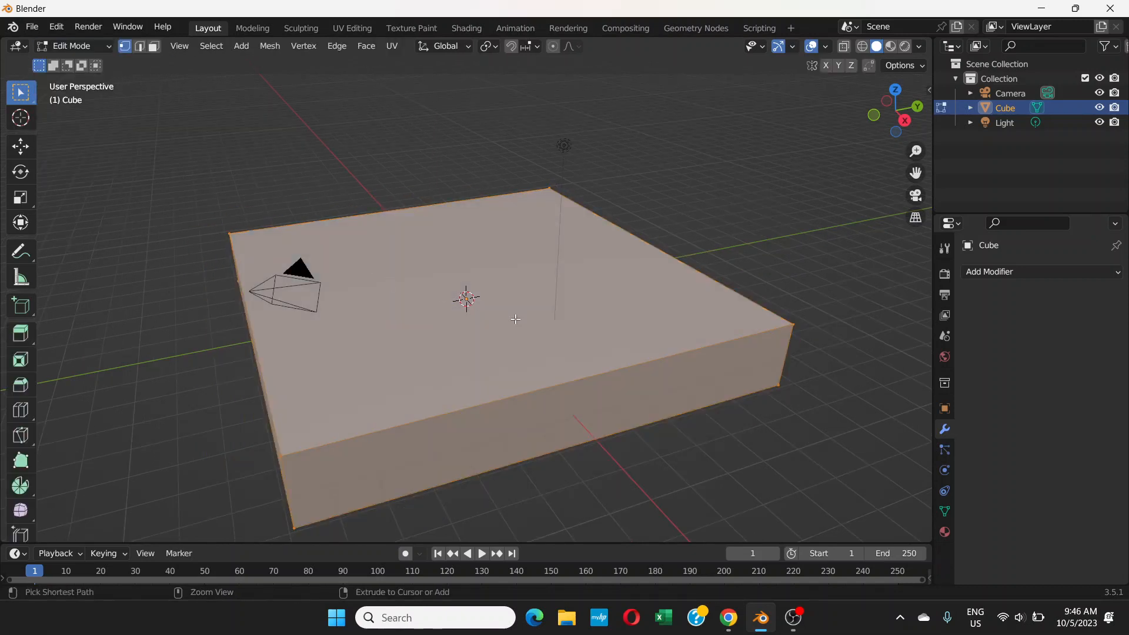
{"action": "key", "text": "ctrl+r"}
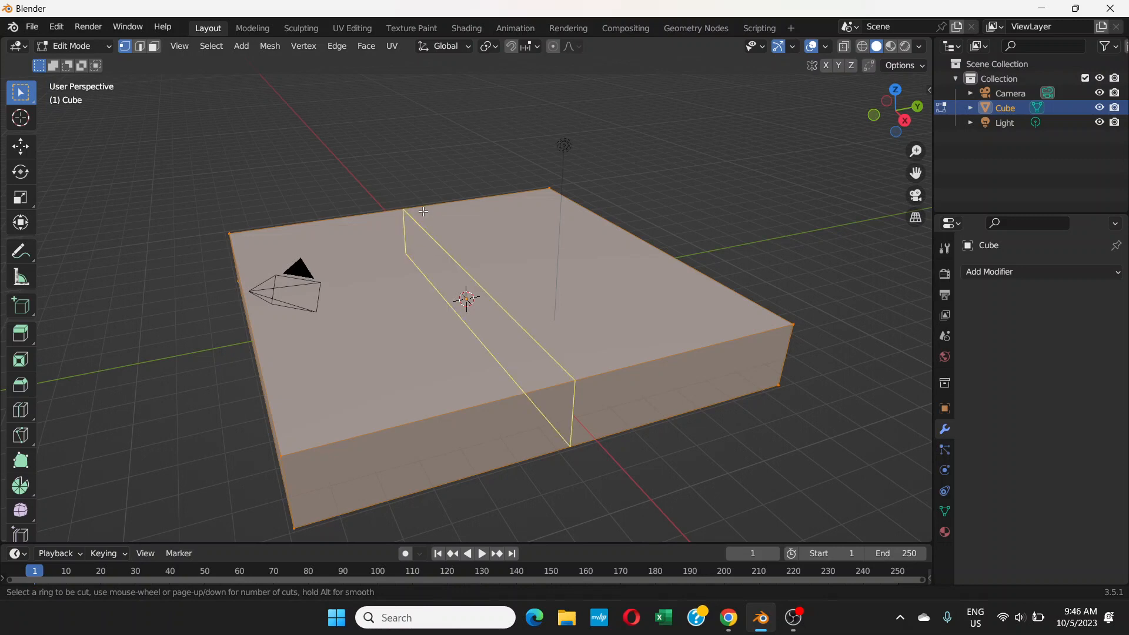
{"action": "scroll", "coordinate": [422, 212], "scroll_direction": "up", "scroll_amount": 1}
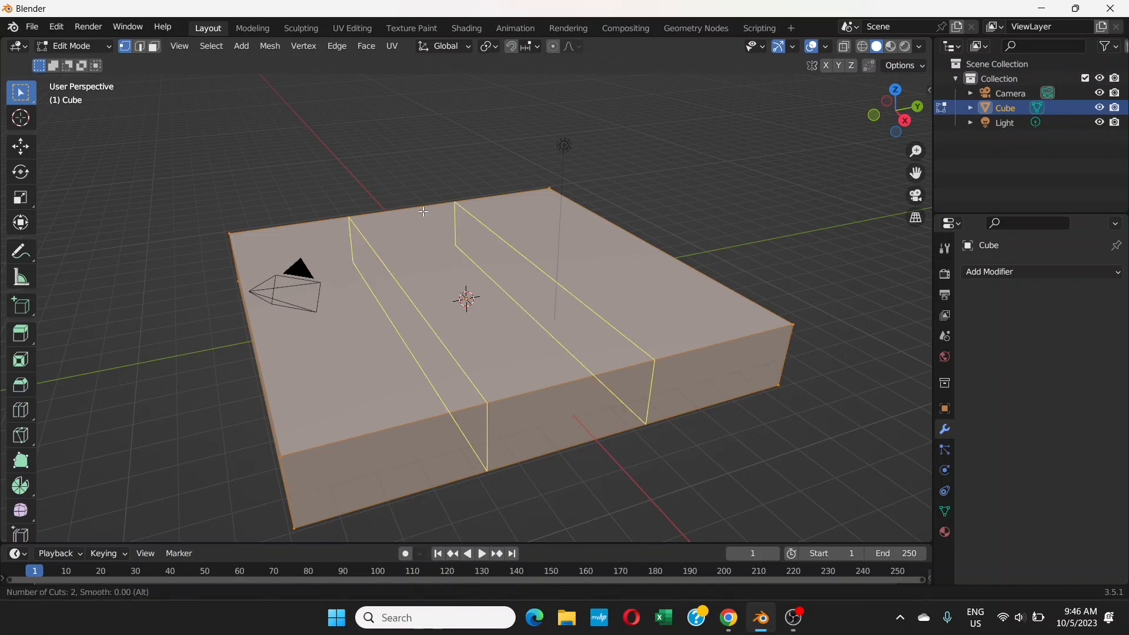
{"action": "left_click", "coordinate": [422, 212]}
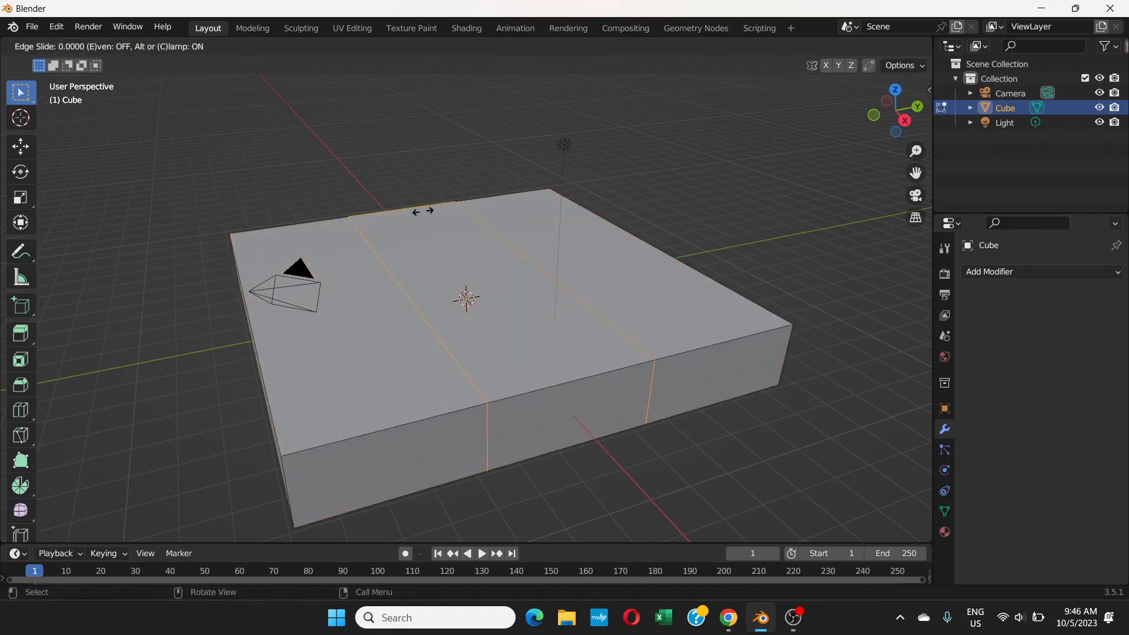
{"action": "right_click", "coordinate": [423, 212]}
- Scale the two new edge loops apart along Y so they lie near the slab's outer edges
{"action": "key", "text": "s"}
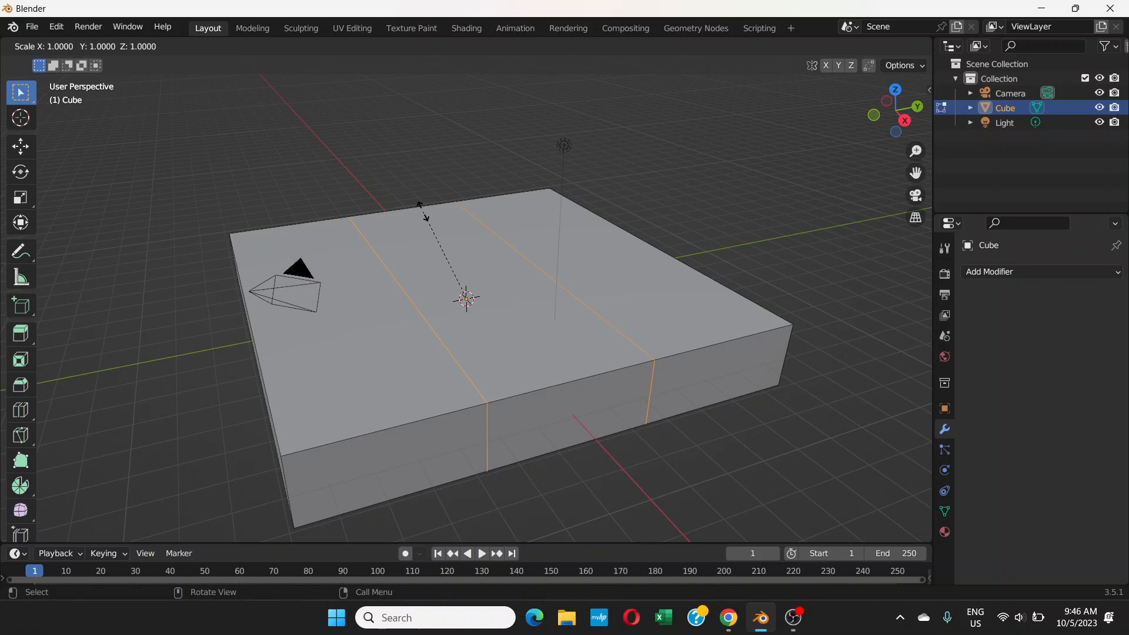
{"action": "key", "text": "y"}
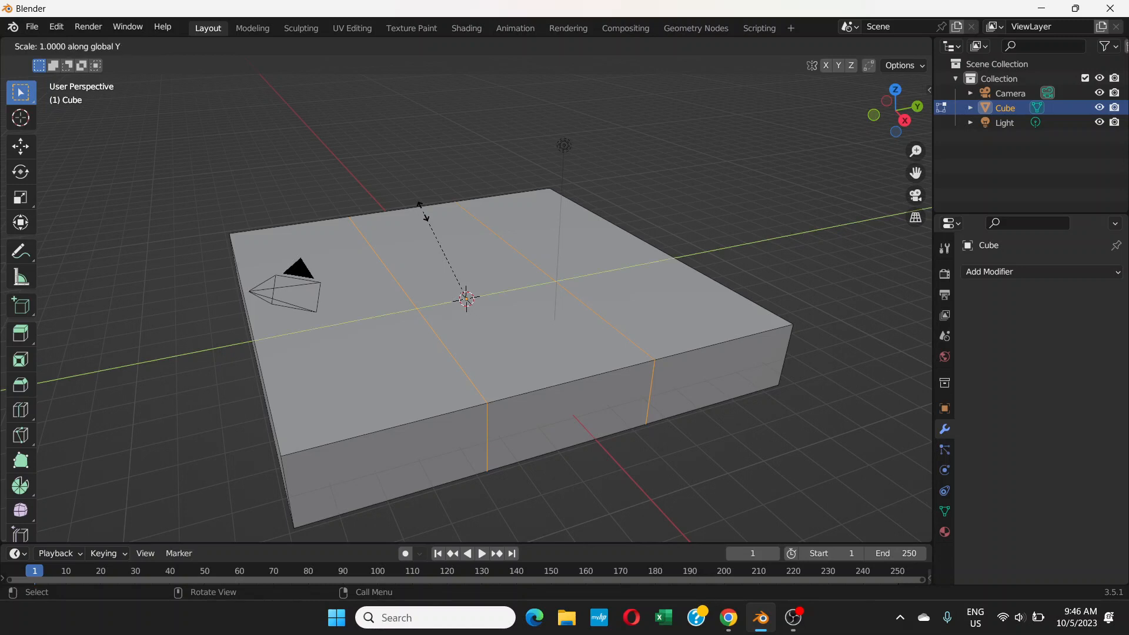
{"action": "right_click", "coordinate": [227, 254]}
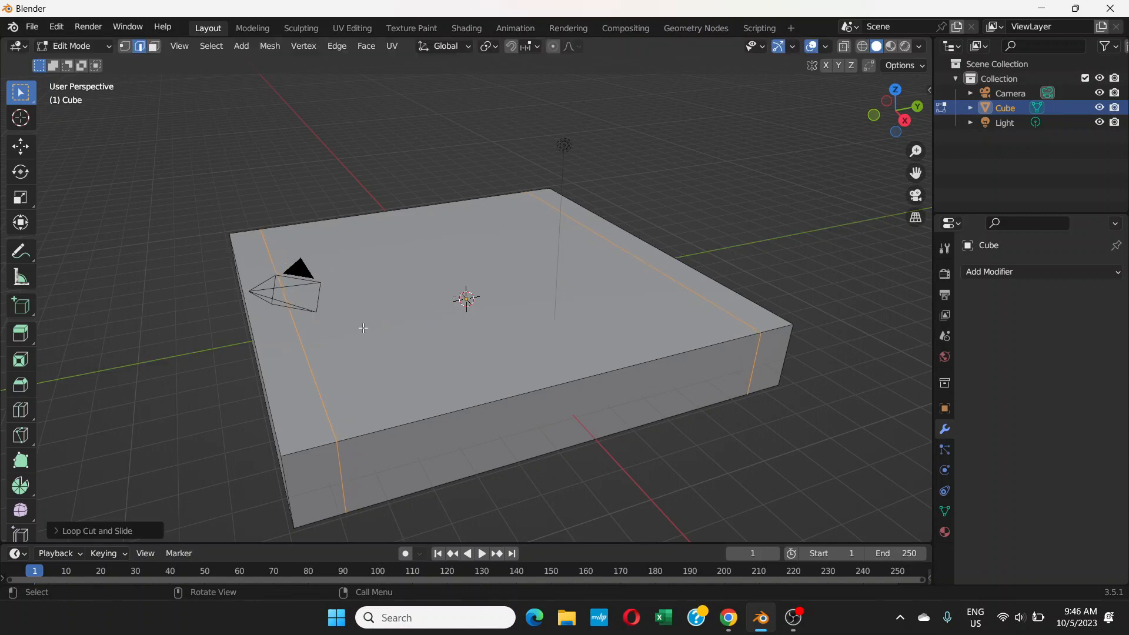
- Add two loop cuts parallel to the Y axis and scale them apart along X by about 2.41, near the outer edges
{"action": "key", "text": "ctrl+r"}
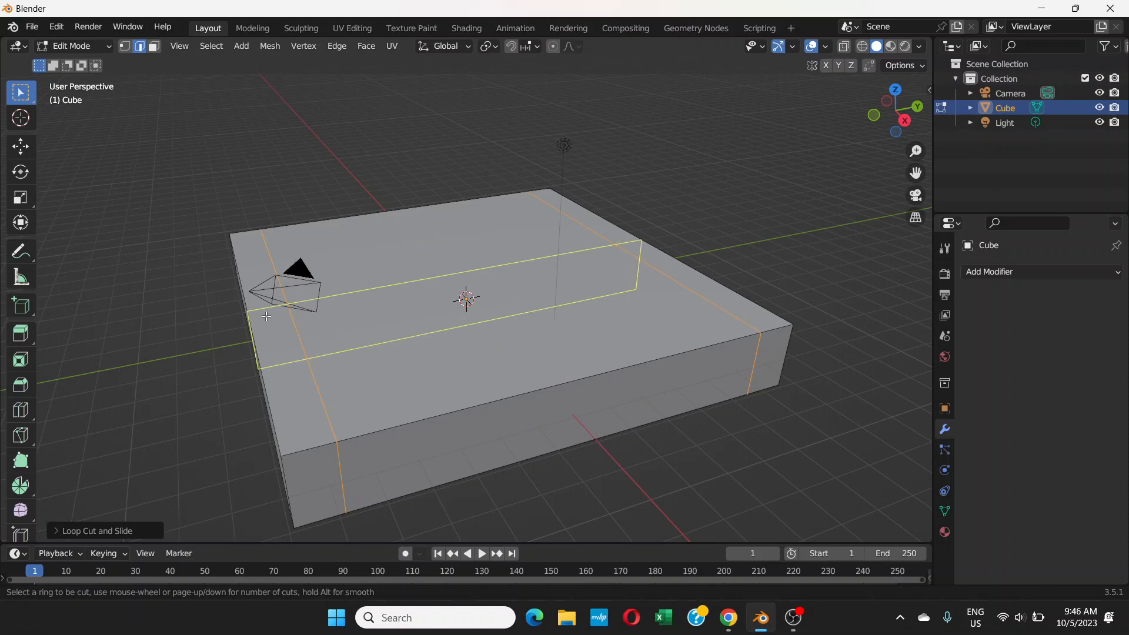
{"action": "scroll", "coordinate": [266, 316], "scroll_direction": "up", "scroll_amount": 2}
{"action": "scroll", "coordinate": [265, 316], "scroll_direction": "down", "scroll_amount": 1}
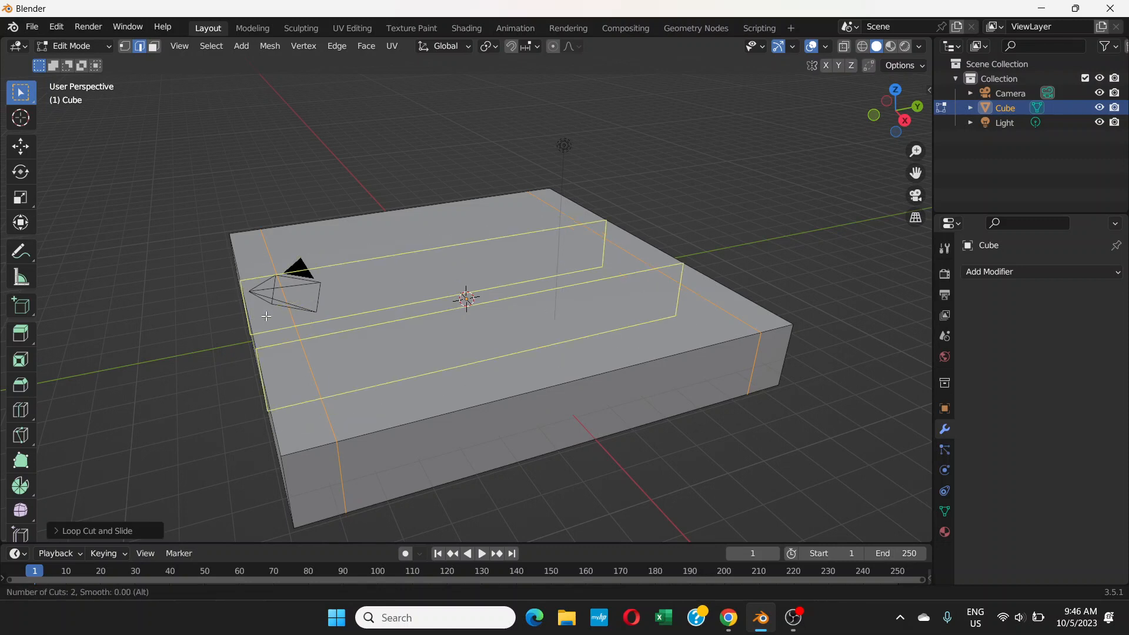
{"action": "left_click", "coordinate": [266, 316]}
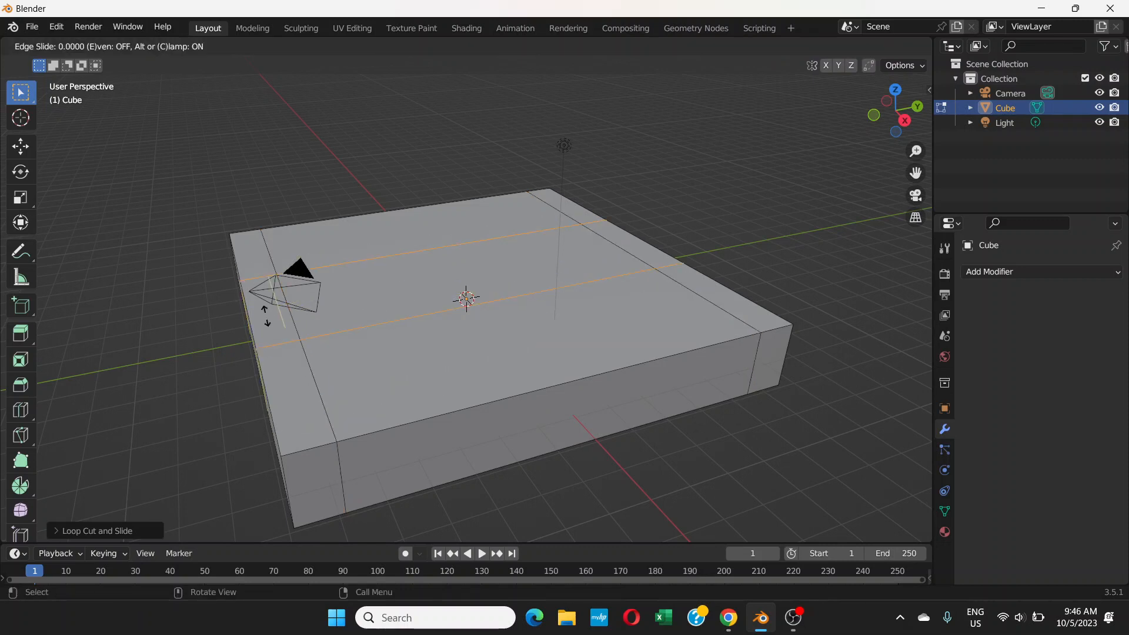
{"action": "key", "text": "s"}
{"action": "key", "text": "x"}
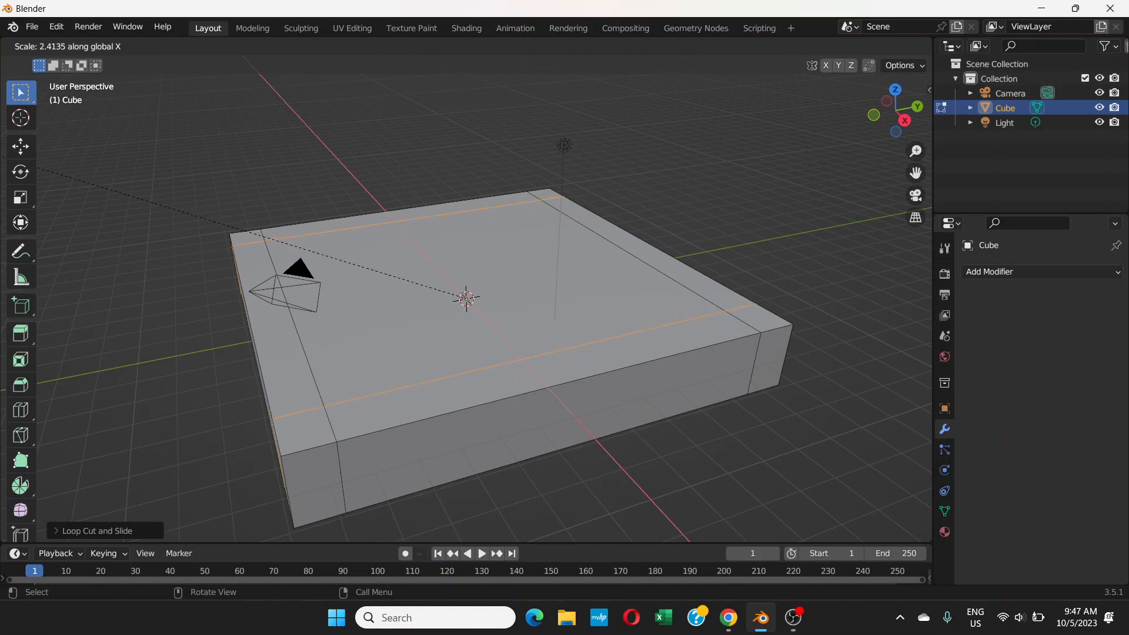
{"action": "left_click", "coordinate": [5, 160]}
- In face selection mode, extrude the large central top face down into the slab by about 0.32 m
{"action": "middle_click_drag", "start_coordinate": [344, 300], "coordinate": [462, 295]}
{"action": "left_click", "coordinate": [775, 199]}
{"action": "middle_click_drag", "start_coordinate": [774, 199], "coordinate": [561, 242]}
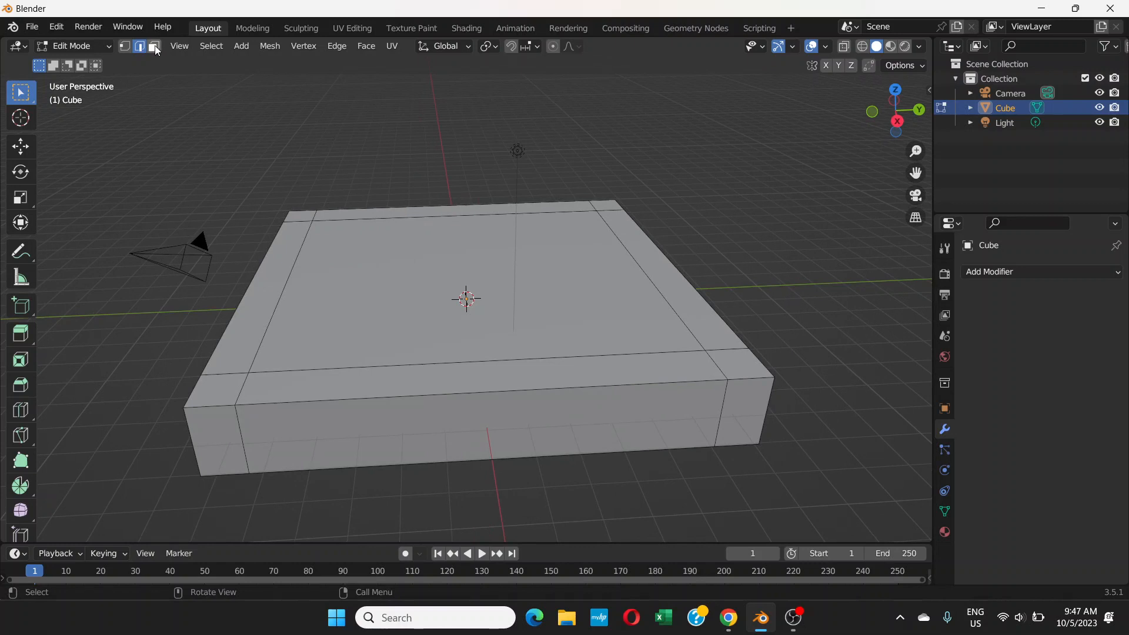
{"action": "left_click", "coordinate": [154, 46]}
{"action": "left_click", "coordinate": [451, 265]}
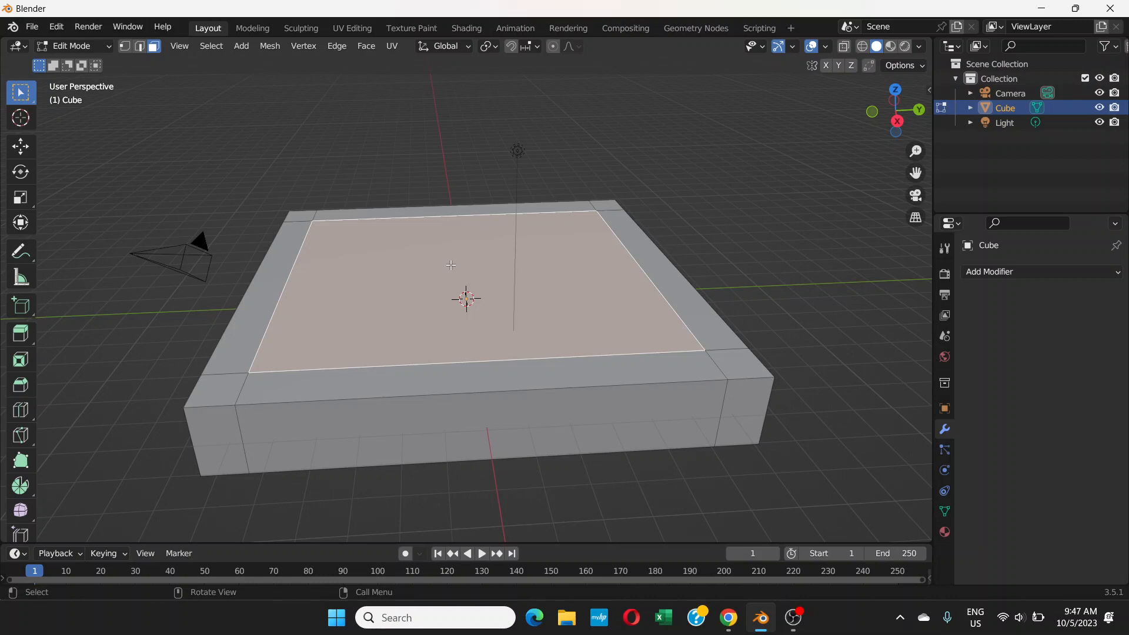
{"action": "key", "text": "e"}
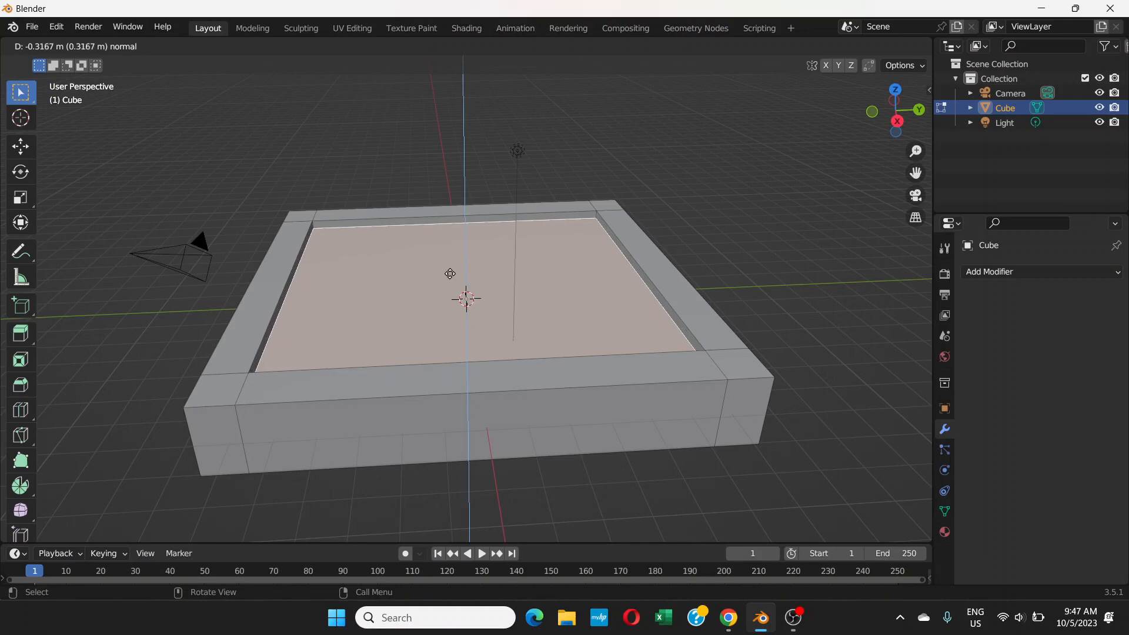
{"action": "left_click", "coordinate": [450, 273]}
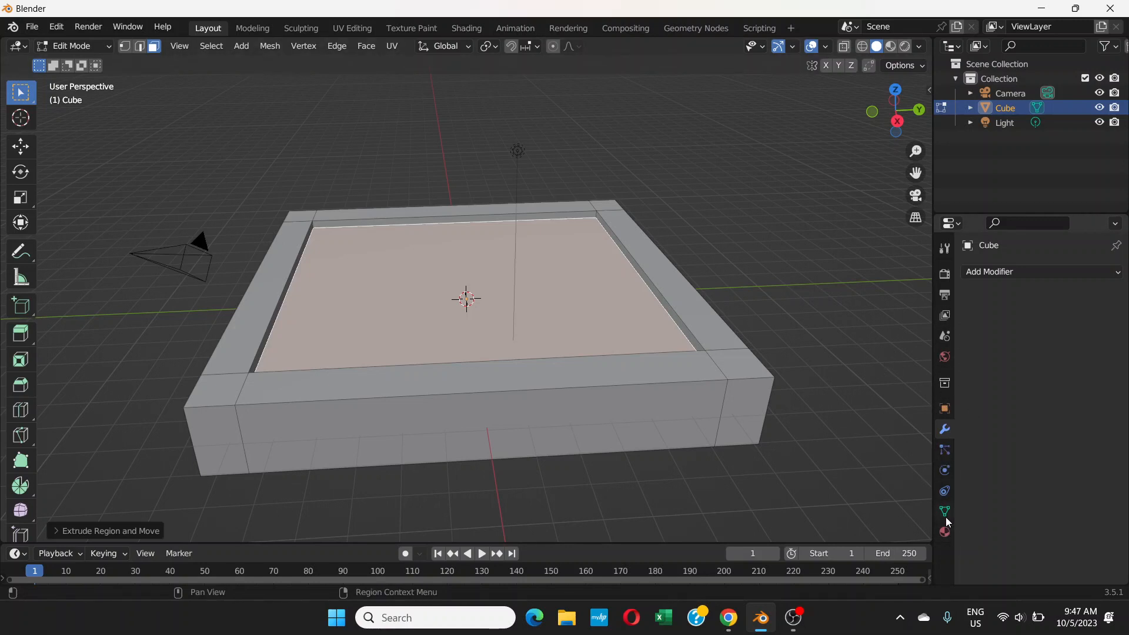
- Create a second material with a blue base color and assign it to the recessed top face
{"action": "left_click", "coordinate": [945, 531]}
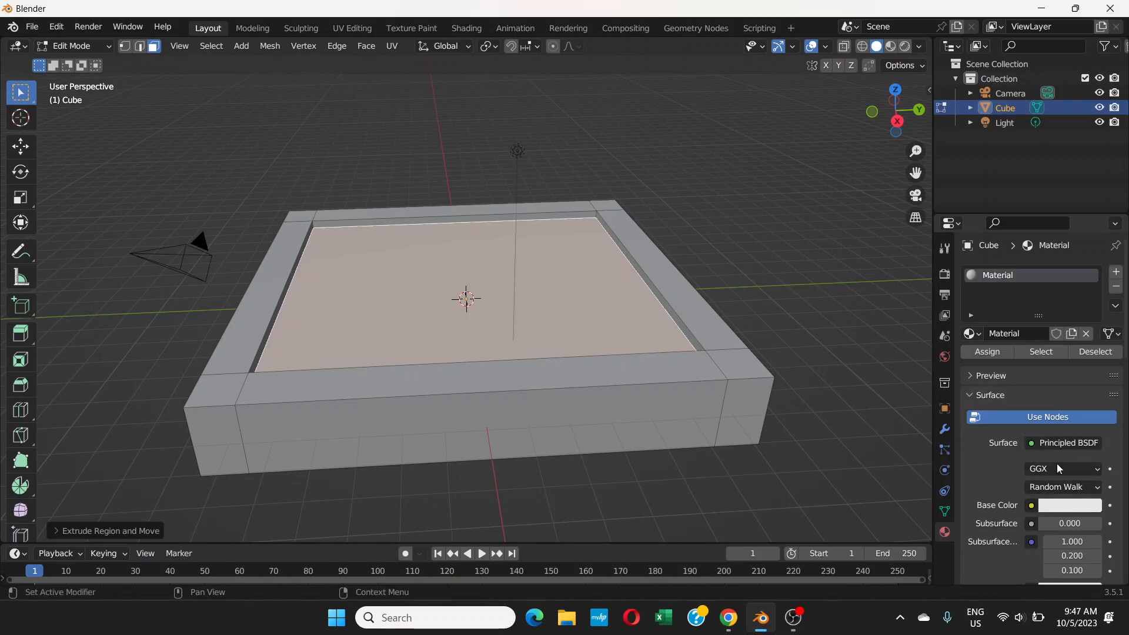
{"action": "left_click", "coordinate": [1116, 274]}
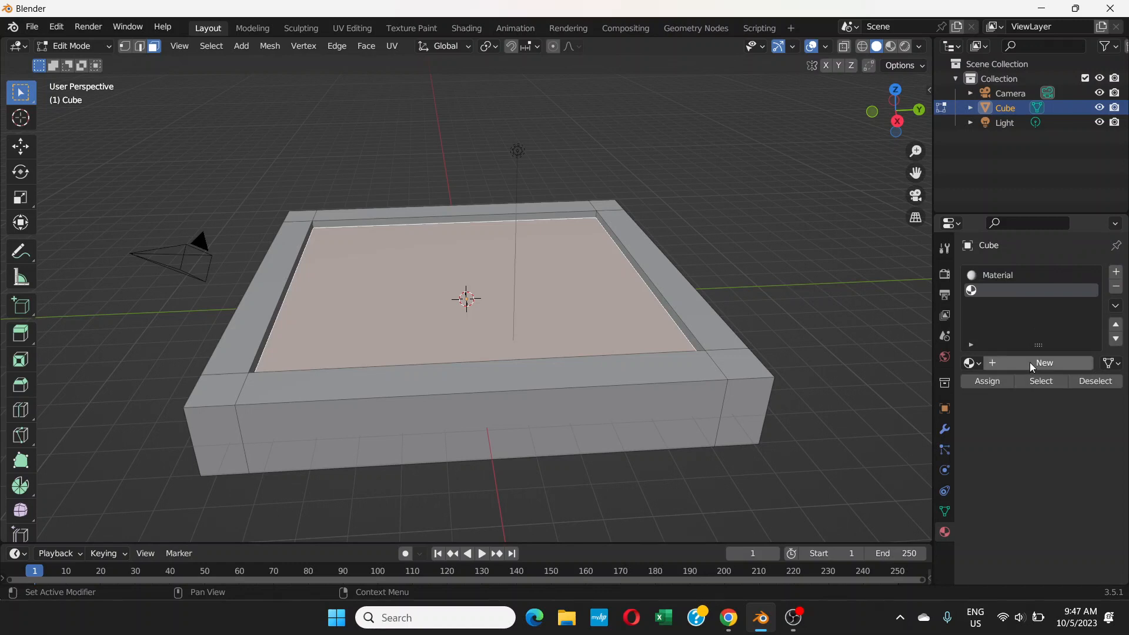
{"action": "left_click", "coordinate": [994, 363]}
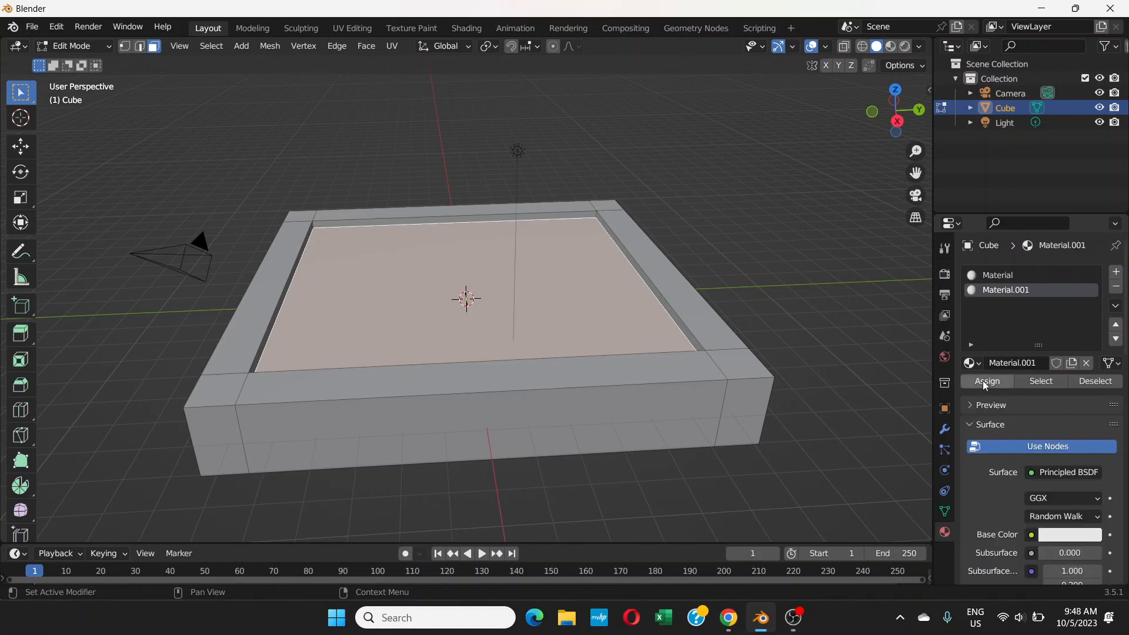
{"action": "left_click", "coordinate": [1057, 536]}
{"action": "left_click", "coordinate": [1048, 343]}
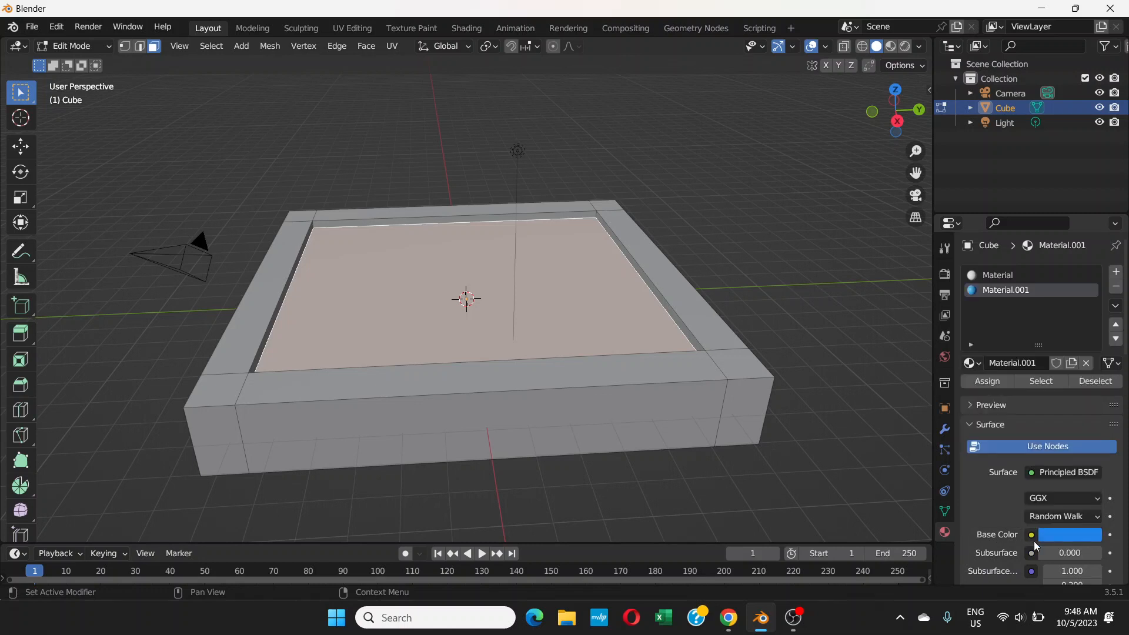
{"action": "left_click", "coordinate": [1055, 539]}
{"action": "left_click", "coordinate": [1071, 537]}
{"action": "left_click", "coordinate": [983, 385]}
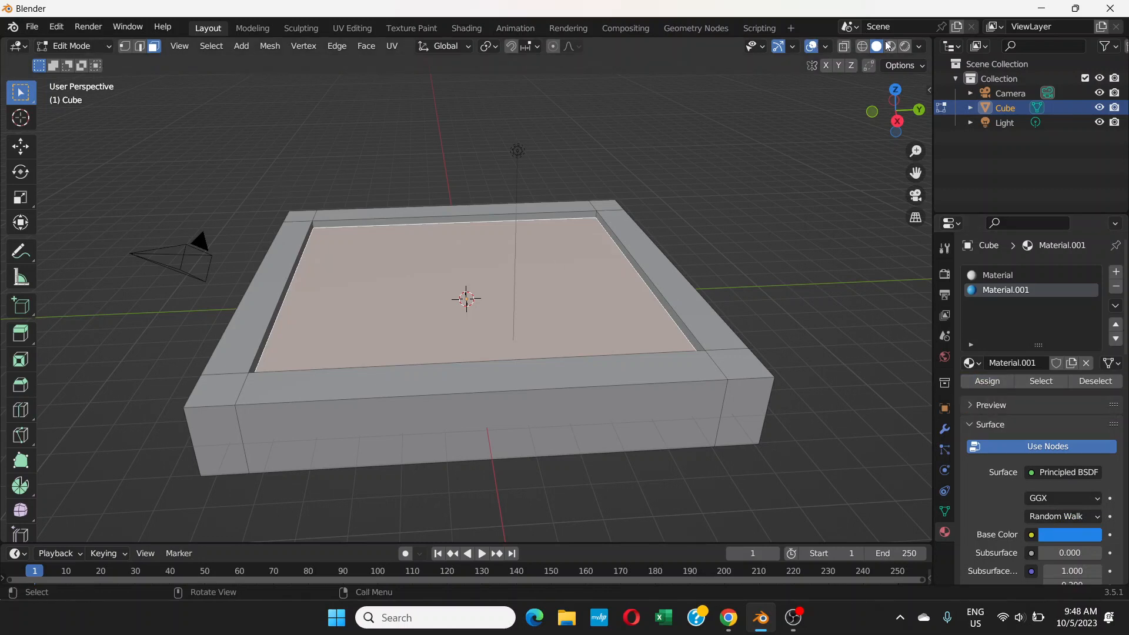
- Return to Object Mode, deselect the slab and switch the viewport to Material Preview shading
{"action": "left_click", "coordinate": [107, 46]}
{"action": "left_click", "coordinate": [82, 59]}
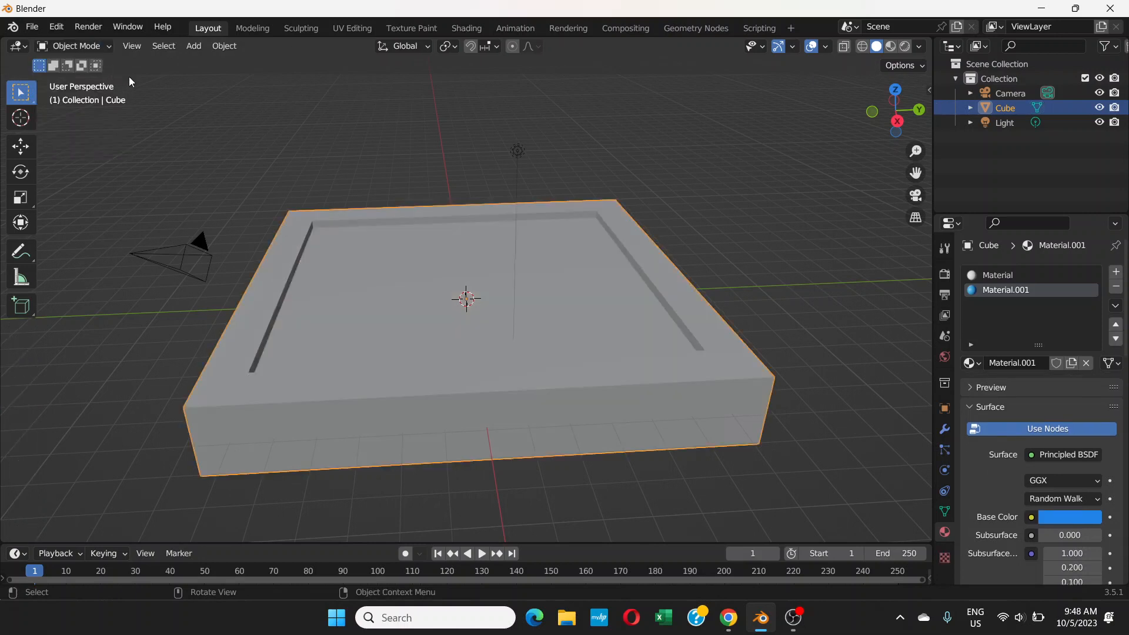
{"action": "left_click", "coordinate": [736, 171]}
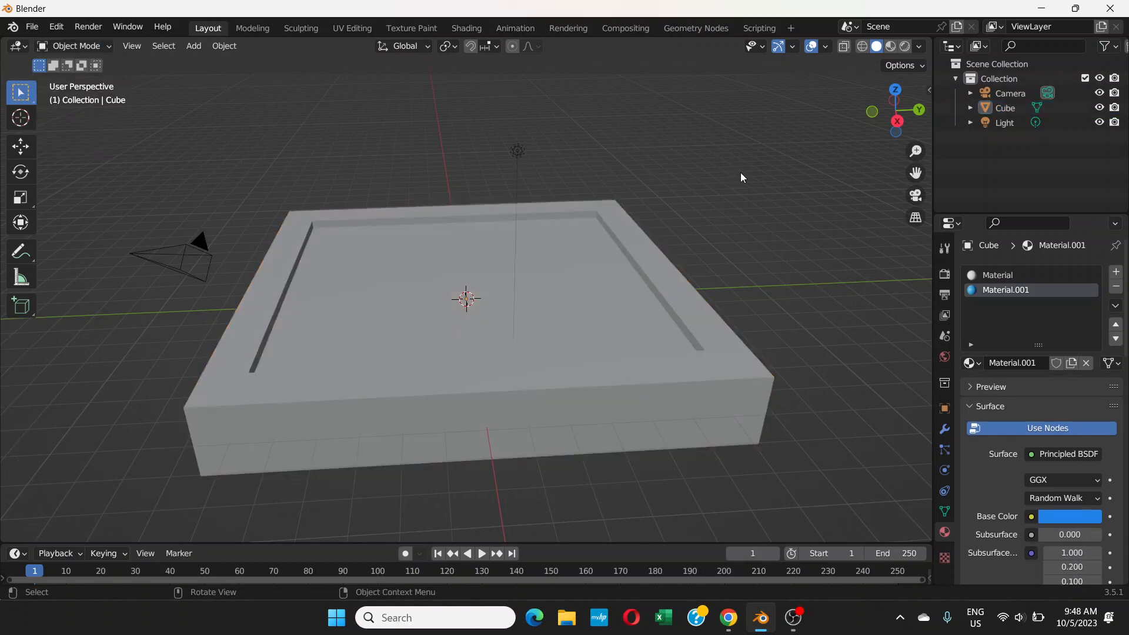
{"action": "left_click", "coordinate": [891, 47]}
{"action": "middle_click_drag", "start_coordinate": [749, 189], "coordinate": [597, 272]}
- Reselect the slab and change the base color of Material.001 to a slightly lighter blue
{"action": "left_click", "coordinate": [542, 272]}
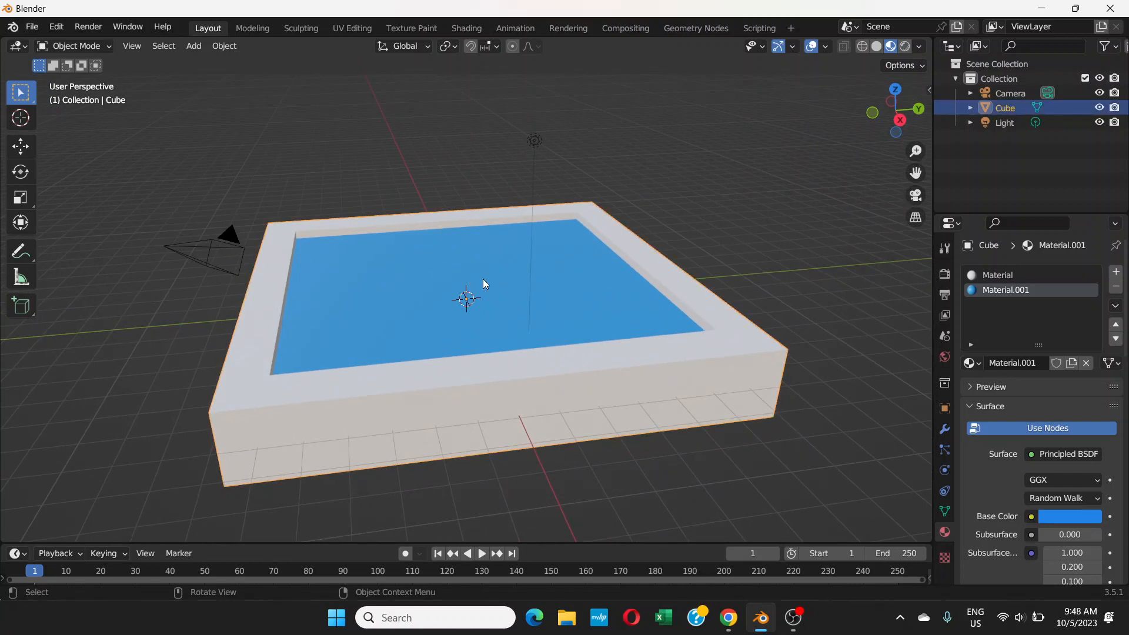
{"action": "mouse_move", "coordinate": [502, 287]}
{"action": "middle_mouse_down"}
{"action": "mouse_move", "coordinate": [509, 296]}
{"action": "mouse_move", "coordinate": [492, 281]}
{"action": "middle_mouse_up"}
{"action": "scroll", "coordinate": [499, 282], "scroll_direction": "down", "scroll_amount": 1}
{"action": "scroll", "coordinate": [501, 293], "scroll_direction": "down", "scroll_amount": 2}
{"action": "scroll", "coordinate": [500, 291], "scroll_direction": "up", "scroll_amount": 3}
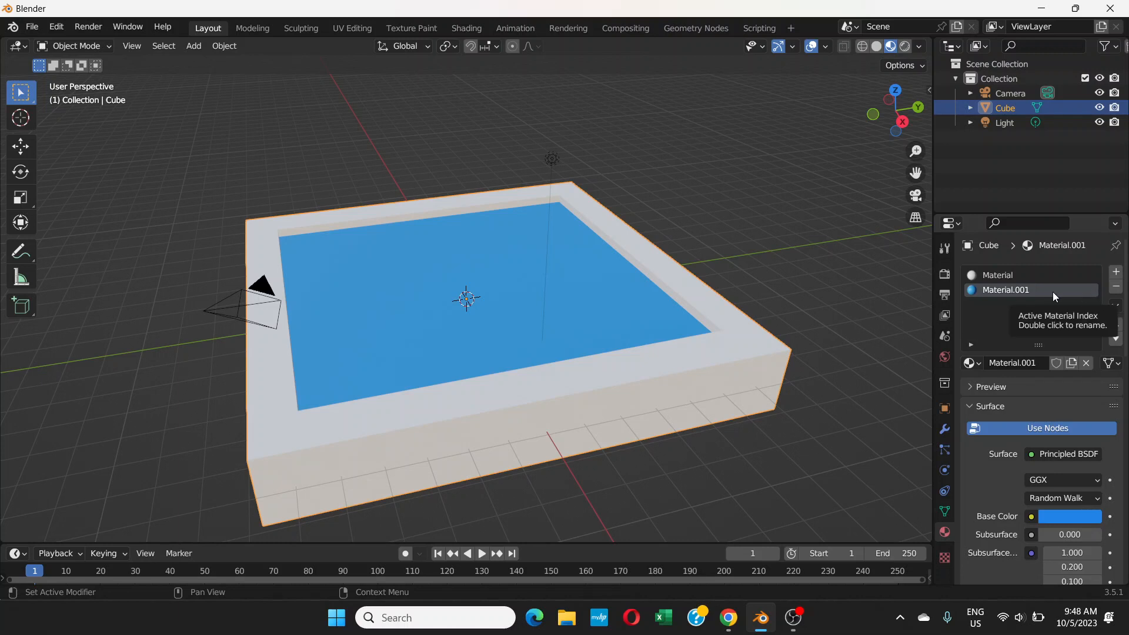
{"action": "scroll", "coordinate": [1053, 407], "scroll_direction": "down", "scroll_amount": 5}
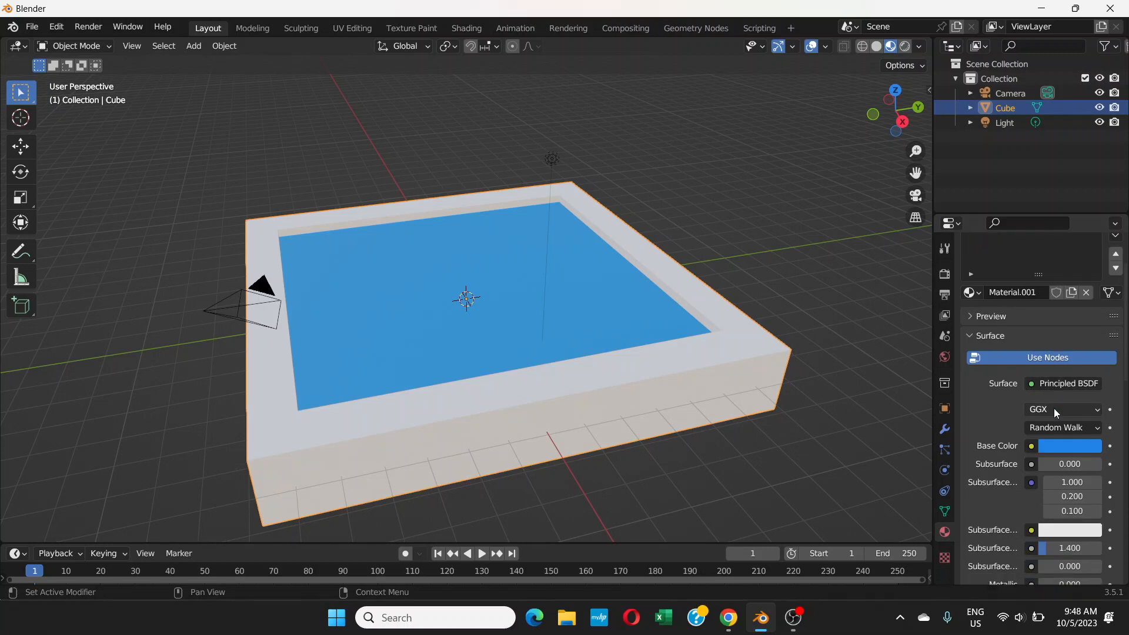
{"action": "scroll", "coordinate": [1053, 408], "scroll_direction": "up", "scroll_amount": 2}
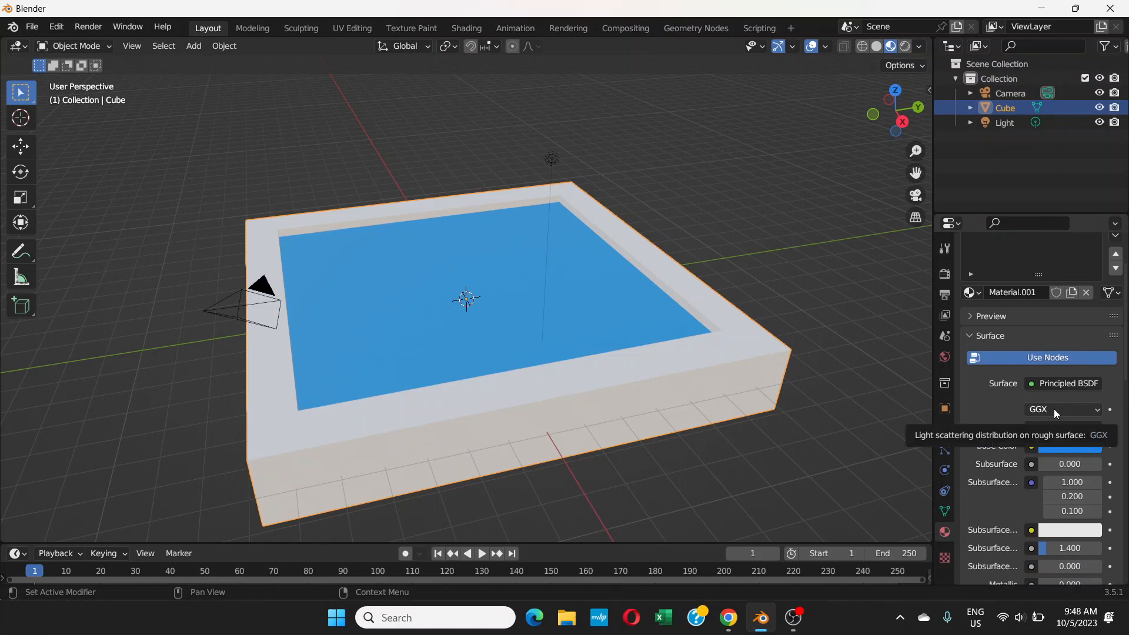
{"action": "scroll", "coordinate": [1053, 414], "scroll_direction": "up", "scroll_amount": 1}
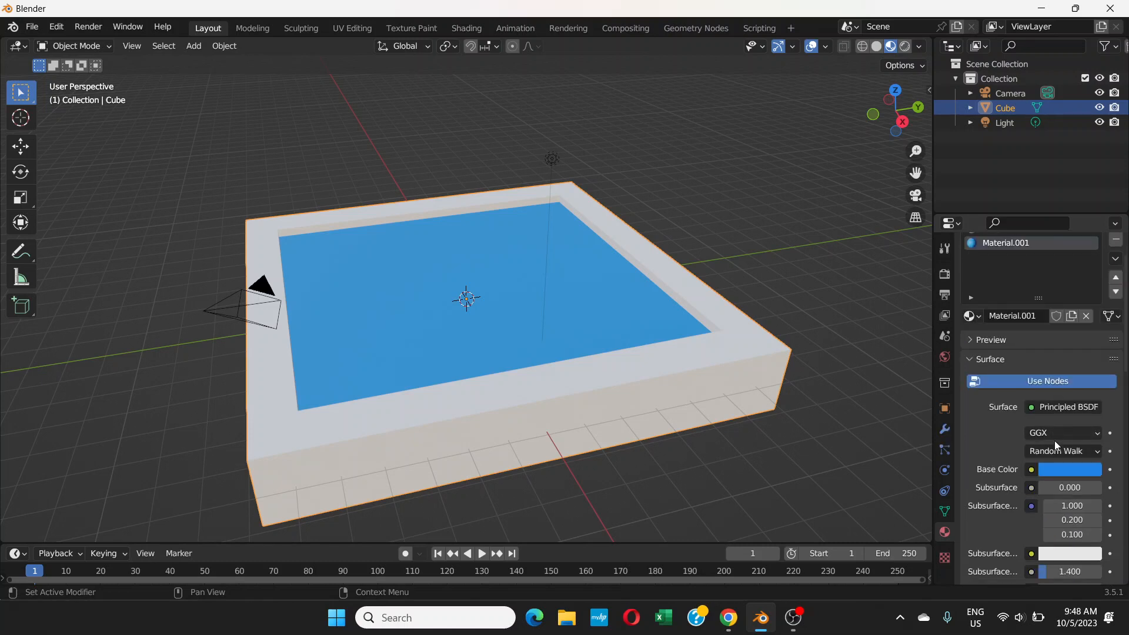
{"action": "scroll", "coordinate": [1064, 474], "scroll_direction": "down", "scroll_amount": 2}
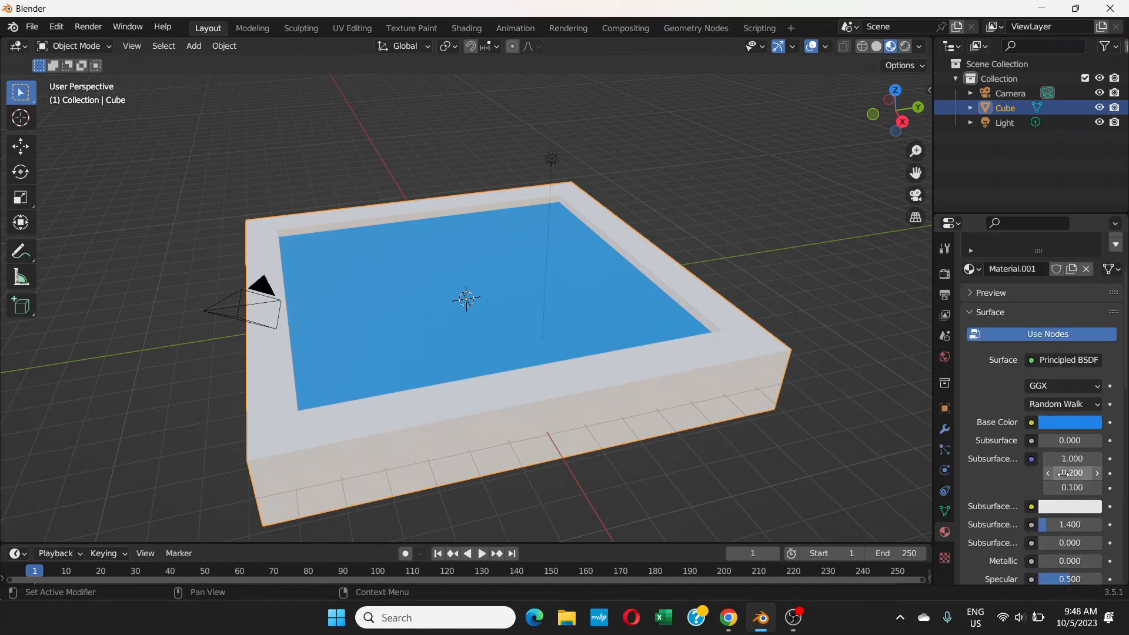
{"action": "left_click", "coordinate": [1053, 423]}
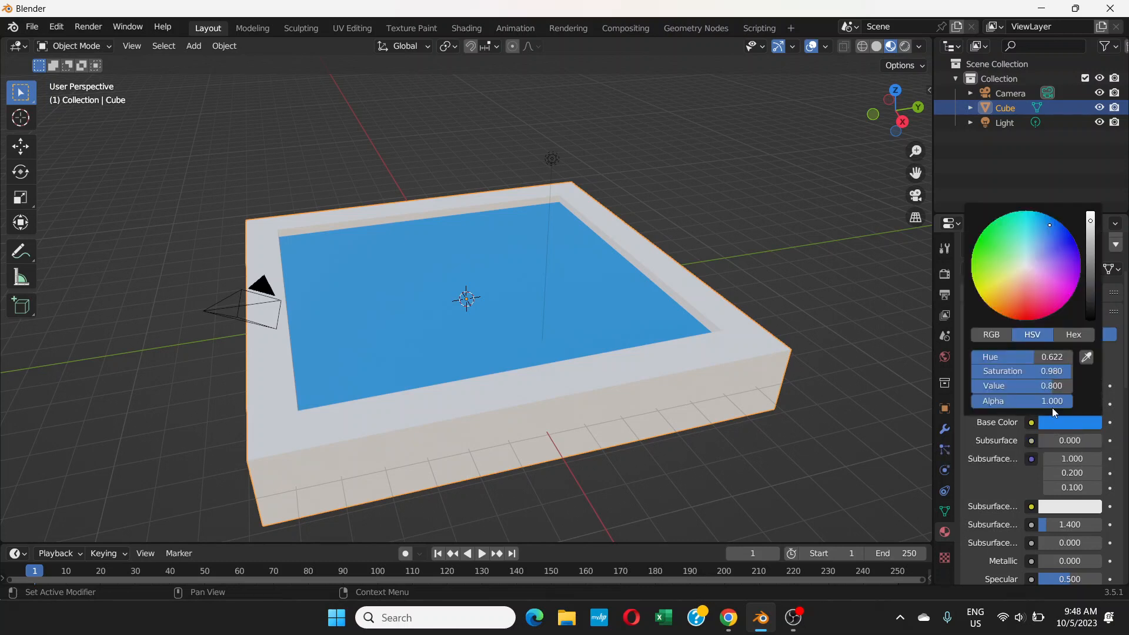
{"action": "left_click", "coordinate": [1045, 228]}
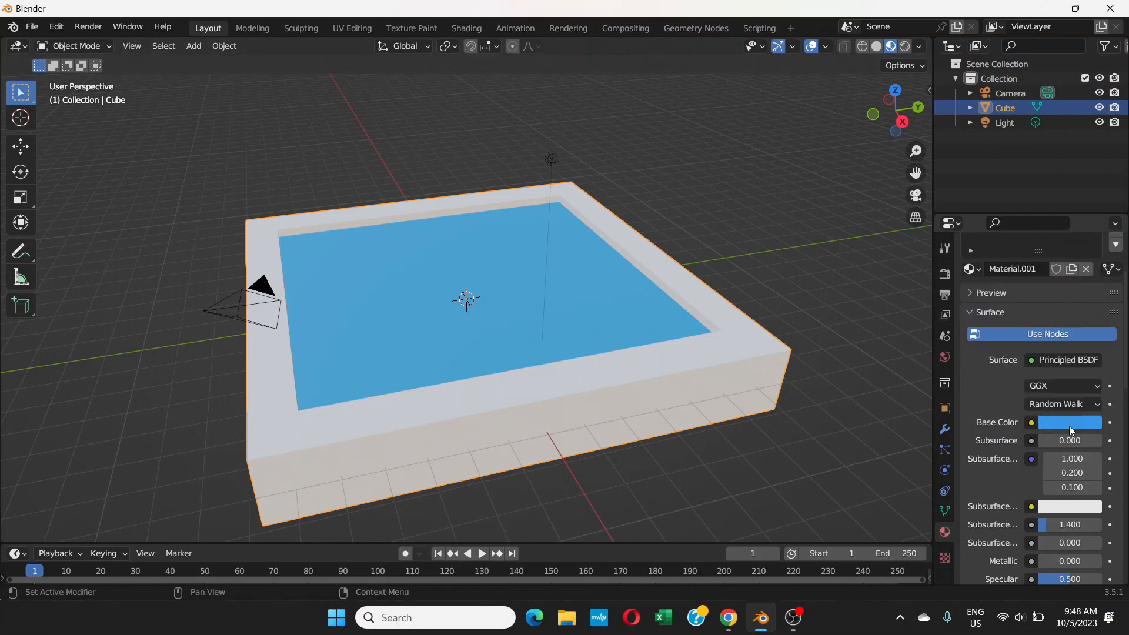
- Change the base color of Material.001 to a deeper blue with hue 0.630, saturation 0.944 and value 0.800, and open the Shading workspace
{"action": "left_click", "coordinate": [1071, 429]}
{"action": "left_click", "coordinate": [1052, 231]}
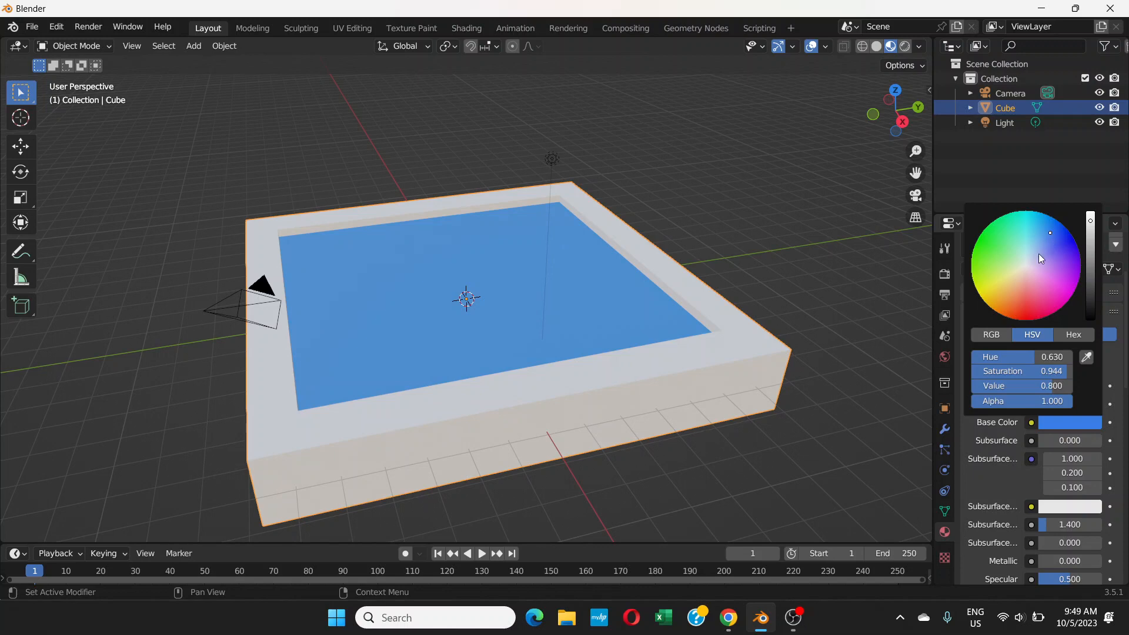
{"action": "left_click", "coordinate": [467, 28]}
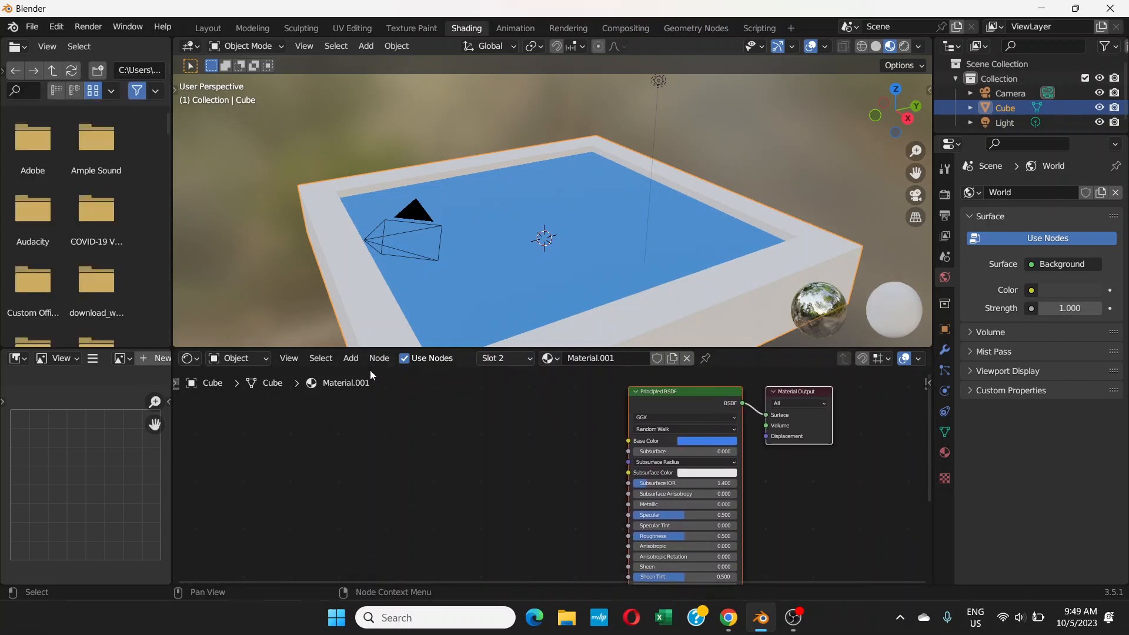
- Add a Bump node to Material.001 and connect its Normal output to the Normal input of the Principled BSDF
{"action": "middle_click_drag", "start_coordinate": [585, 518], "coordinate": [614, 457]}
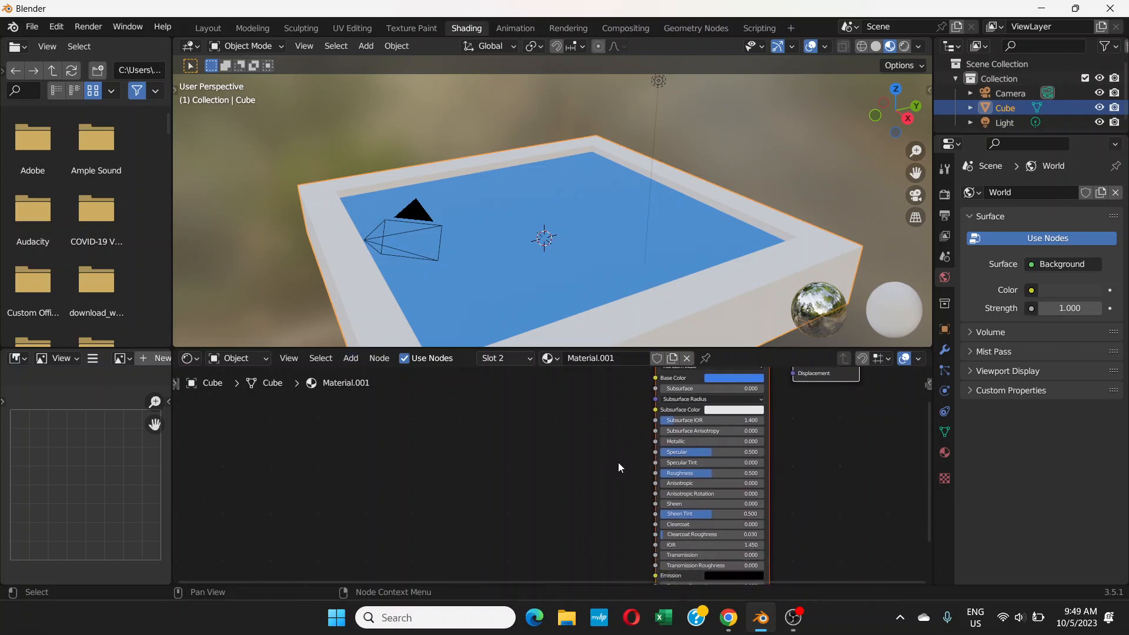
{"action": "scroll", "coordinate": [646, 502], "scroll_direction": "up", "scroll_amount": 5}
{"action": "middle_click_drag", "start_coordinate": [646, 503], "coordinate": [584, 418]}
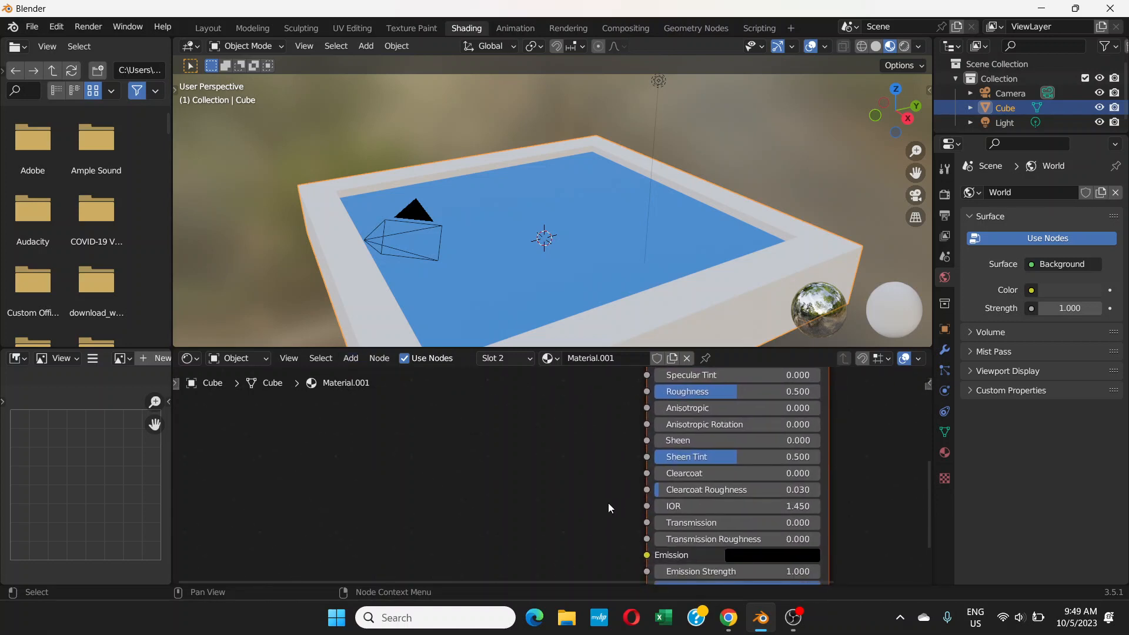
{"action": "scroll", "coordinate": [613, 518], "scroll_direction": "down", "scroll_amount": 1}
{"action": "middle_click_drag", "start_coordinate": [612, 519], "coordinate": [642, 447]}
{"action": "middle_click_drag", "start_coordinate": [642, 485], "coordinate": [640, 495]}
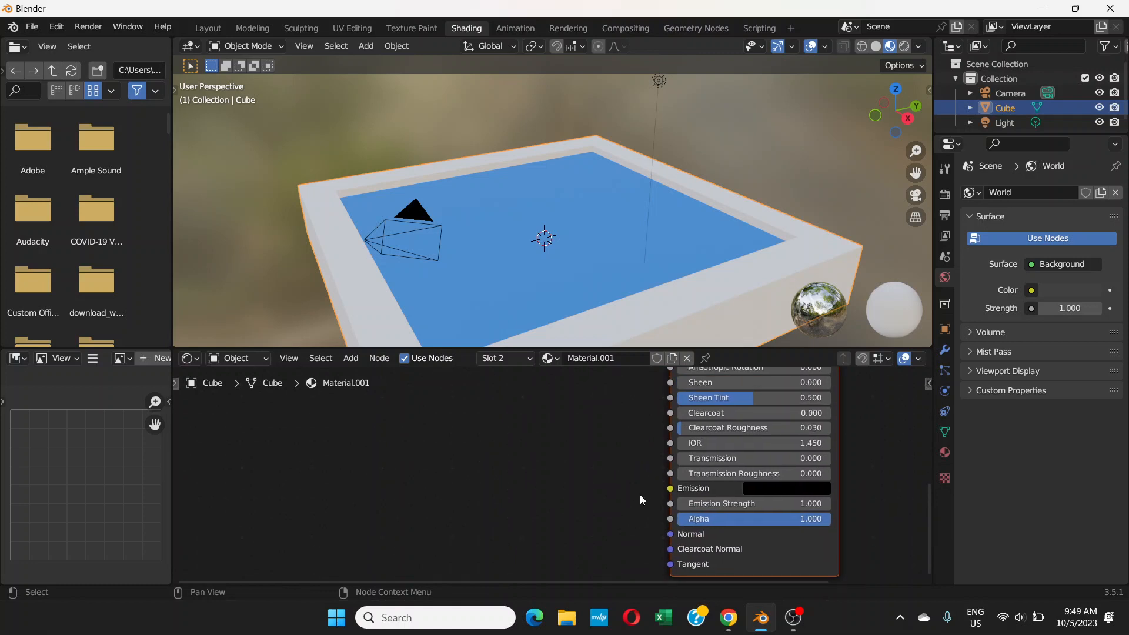
{"action": "left_click", "coordinate": [354, 361]}
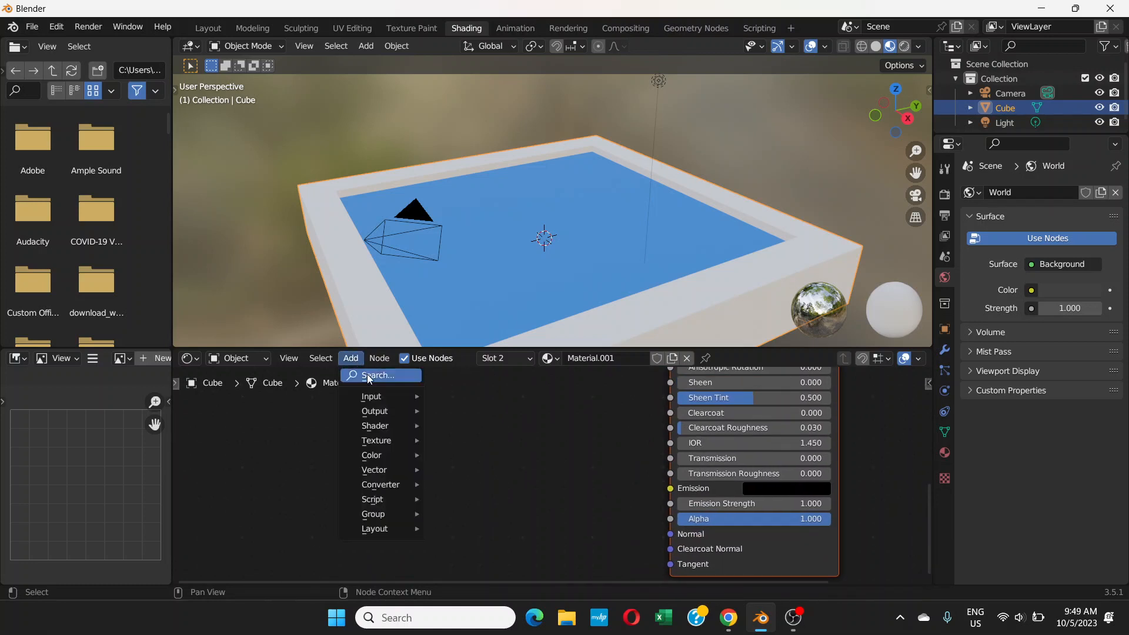
{"action": "left_click", "coordinate": [369, 374]}
{"action": "type", "text": "bump"}
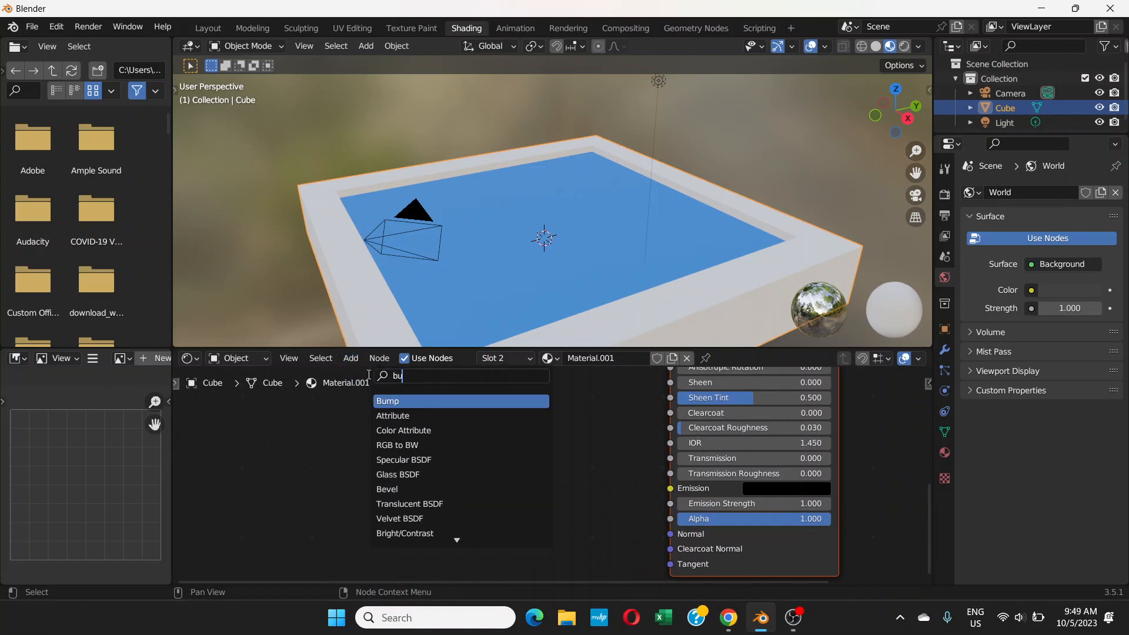
{"action": "left_click", "coordinate": [406, 405]}
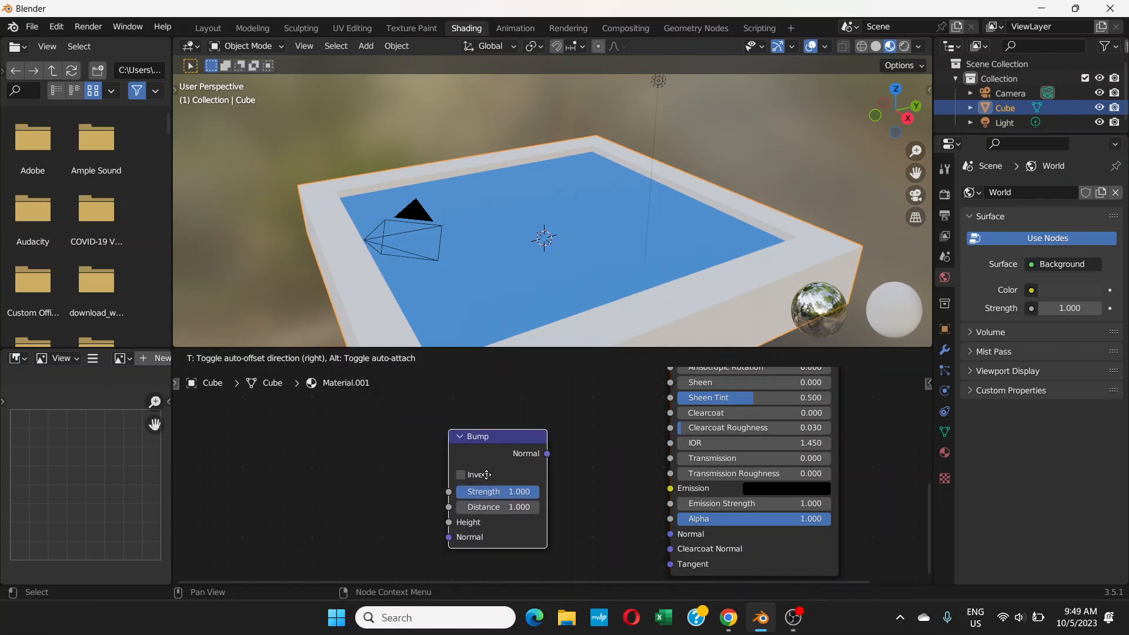
{"action": "left_click", "coordinate": [486, 457]}
{"action": "middle_click_drag", "start_coordinate": [571, 492], "coordinate": [593, 441]}
{"action": "left_click_drag", "start_coordinate": [566, 408], "coordinate": [689, 489]}
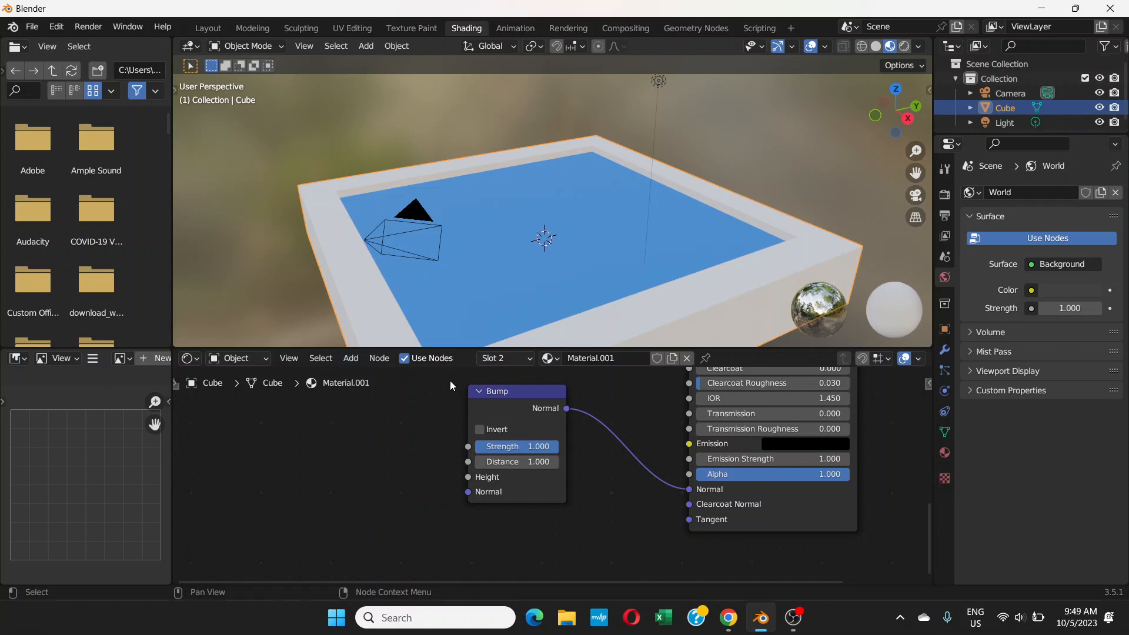
- Add a Noise Texture node before the Bump node and connect its Fac output to the Bump node's Height input
{"action": "left_click", "coordinate": [360, 357]}
{"action": "left_click", "coordinate": [374, 375]}
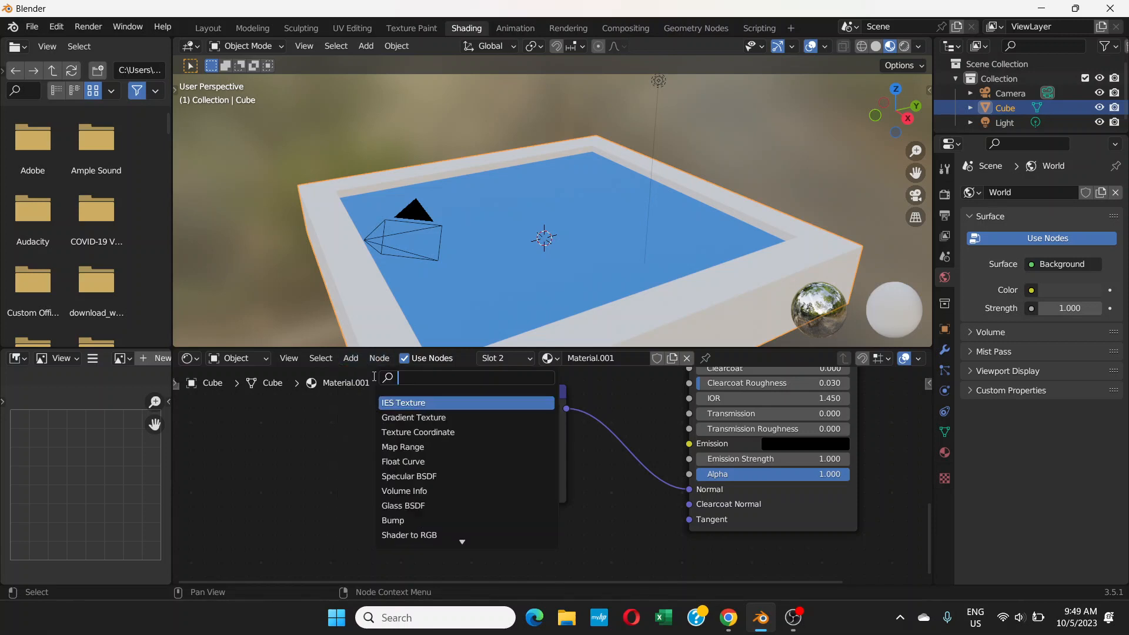
{"action": "type", "text": "noise"}
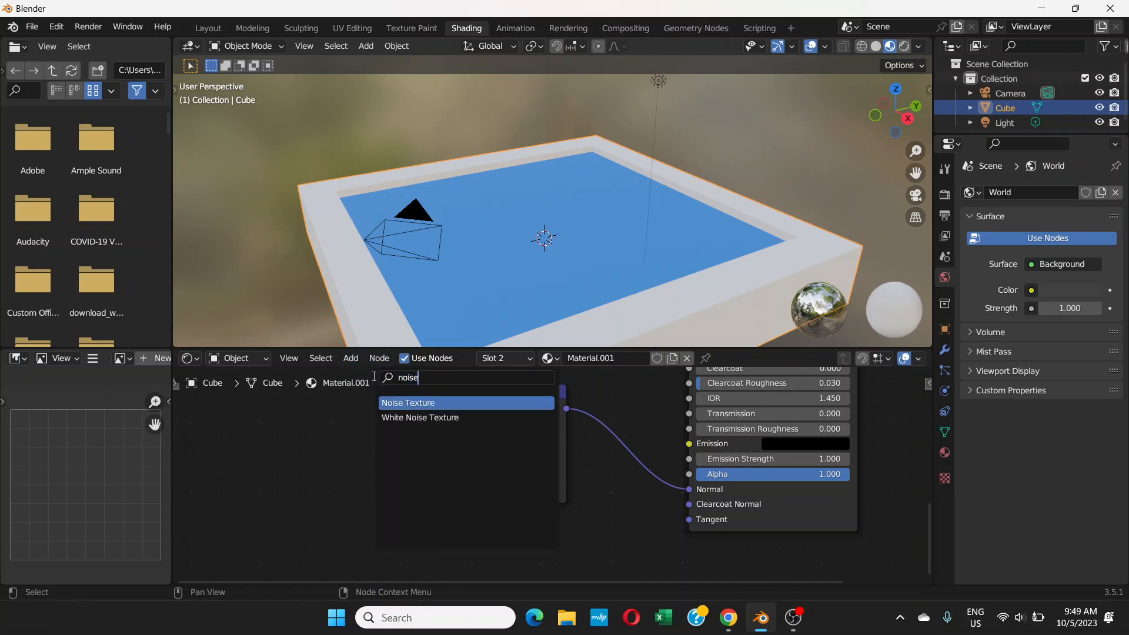
{"action": "left_click", "coordinate": [412, 402]}
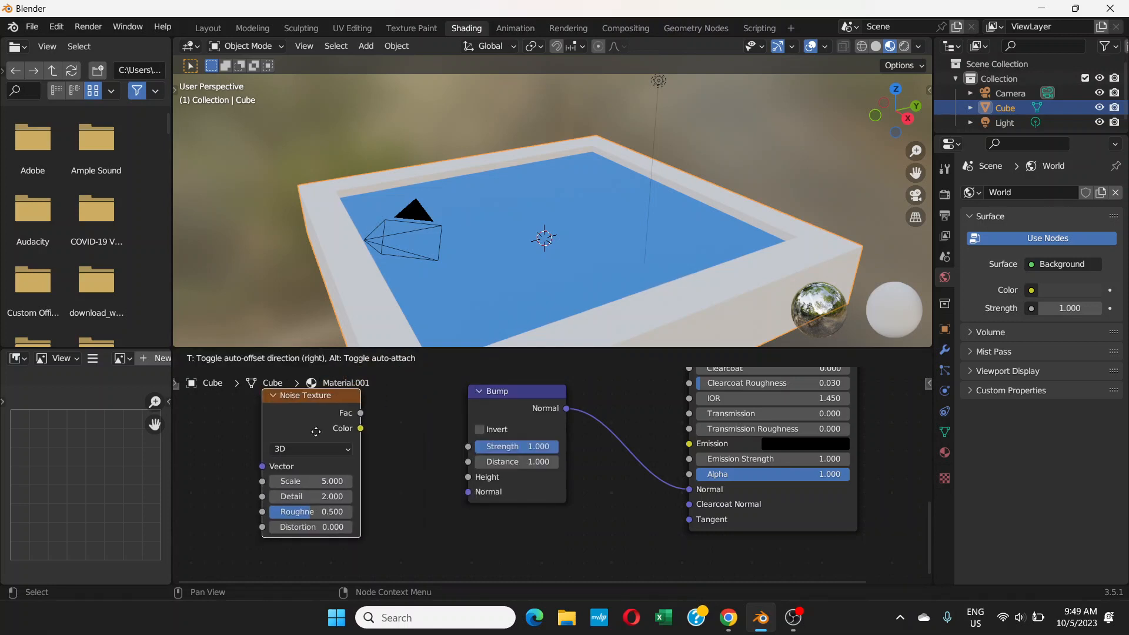
{"action": "left_click", "coordinate": [279, 447]}
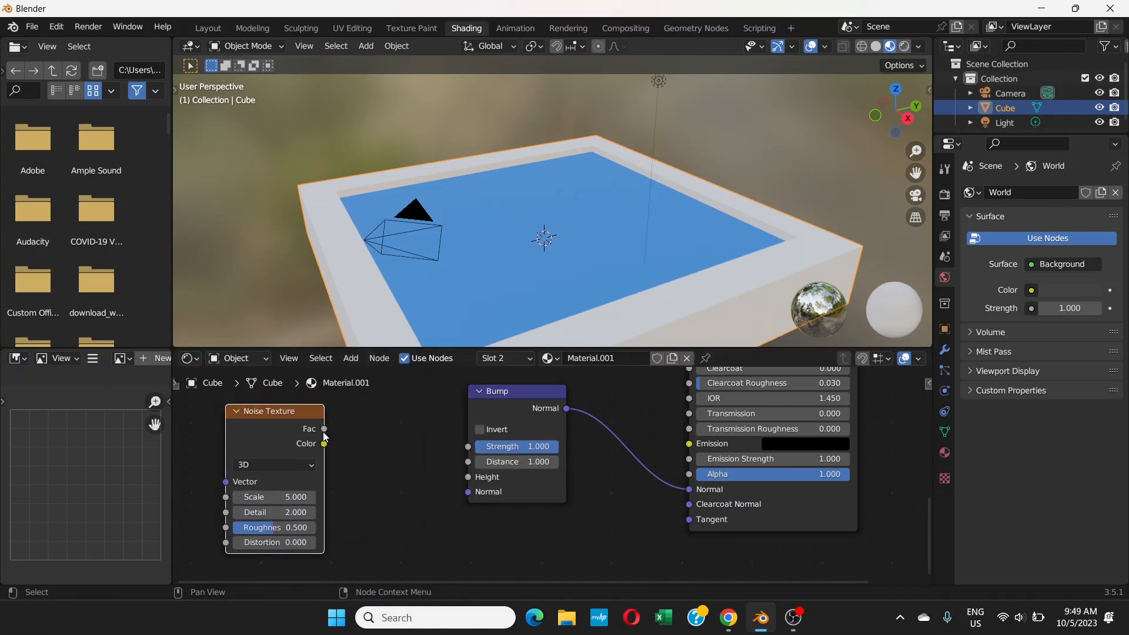
{"action": "left_click_drag", "start_coordinate": [324, 430], "coordinate": [327, 430]}
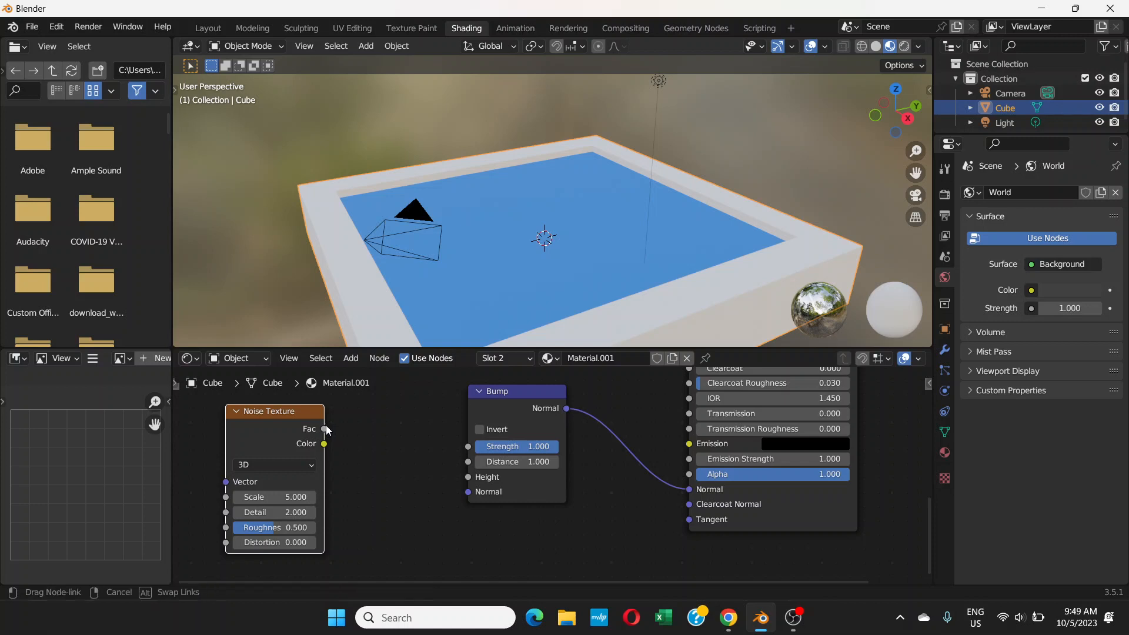
{"action": "left_click_drag", "start_coordinate": [356, 467], "coordinate": [469, 476]}
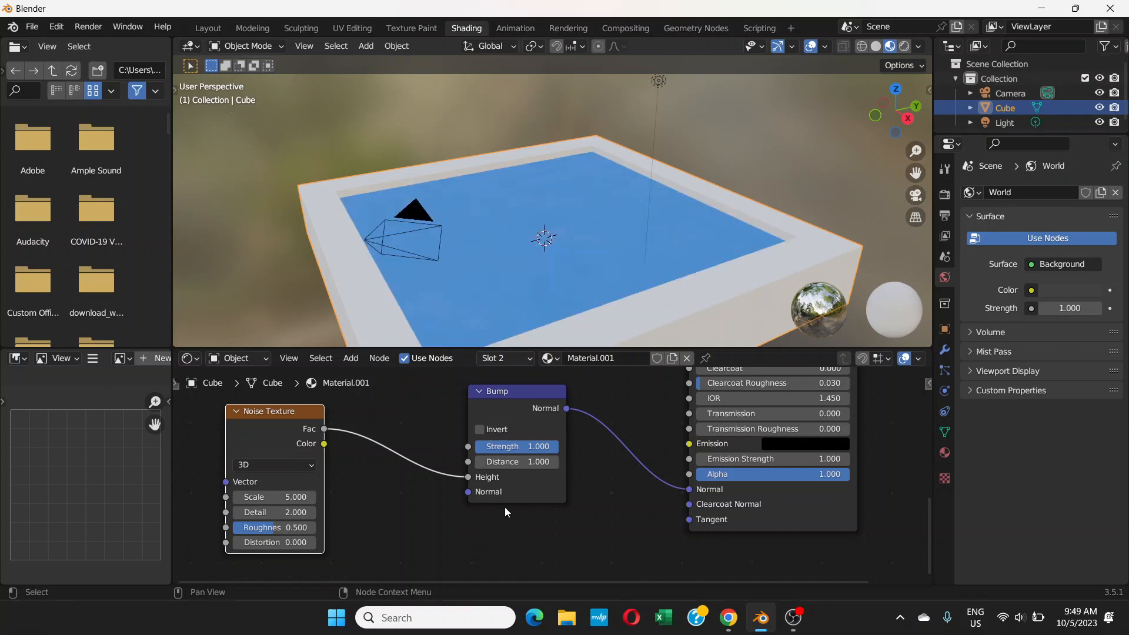
- Raise the Bump node's Distance to 3.6 to strengthen the ripples on the water surface
{"action": "middle_click_drag", "start_coordinate": [596, 456], "coordinate": [650, 460]}
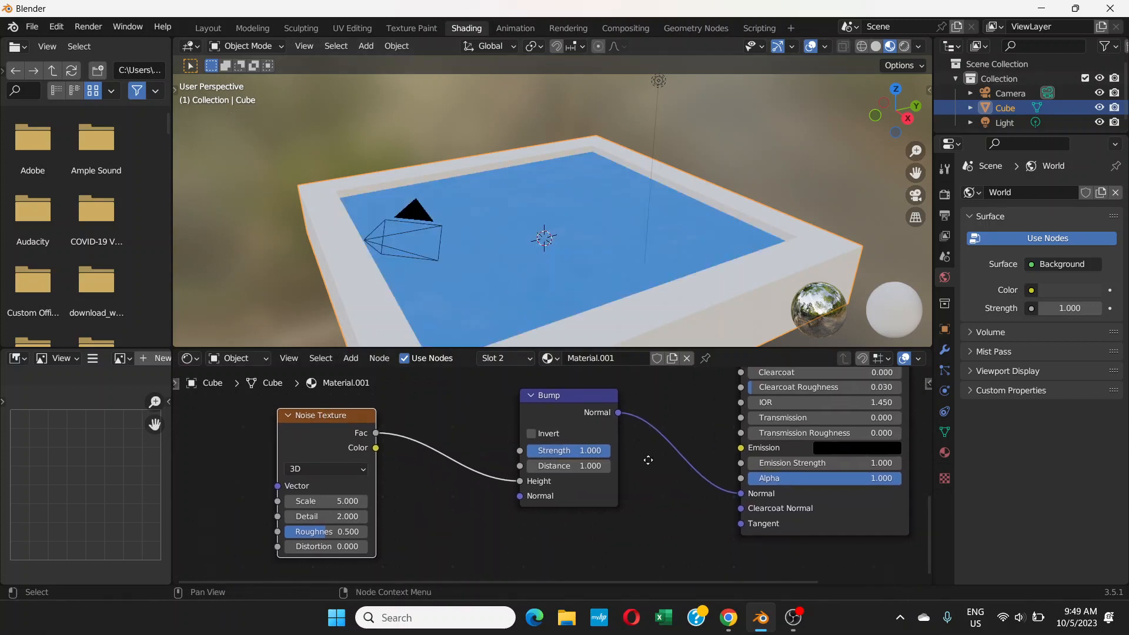
{"action": "scroll", "coordinate": [594, 255], "scroll_direction": "down", "scroll_amount": 2}
{"action": "middle_click_drag", "start_coordinate": [595, 255], "coordinate": [564, 217]}
{"action": "scroll", "coordinate": [569, 239], "scroll_direction": "up", "scroll_amount": 5}
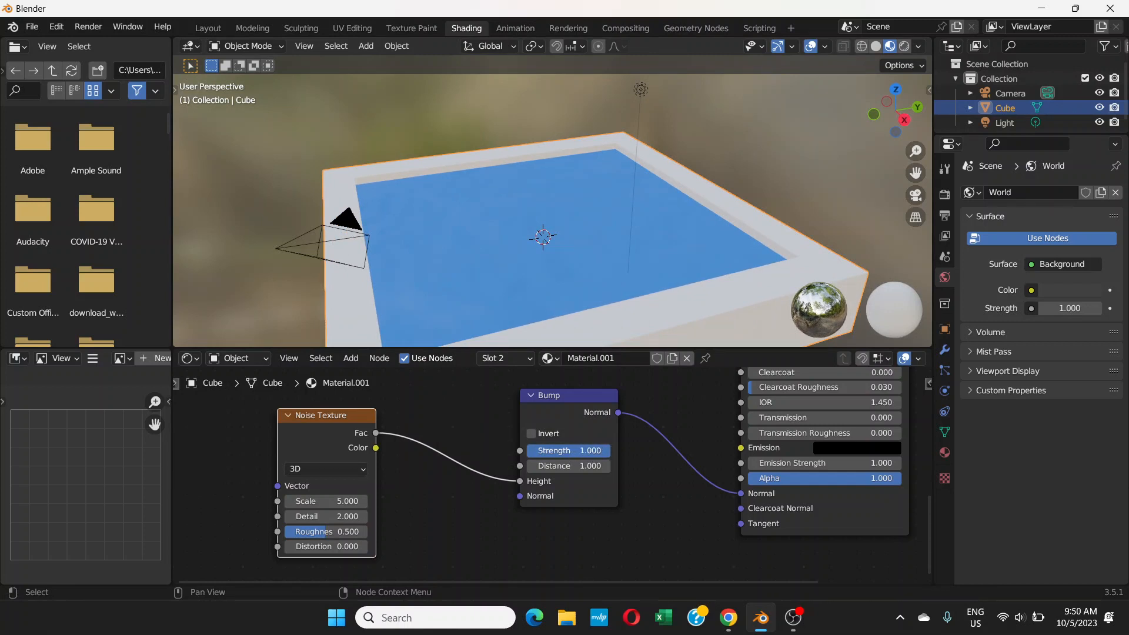
{"action": "mouse_move", "coordinate": [588, 450]}
{"action": "left_mouse_down"}
{"action": "mouse_move", "coordinate": [550, 451]}
{"action": "mouse_move", "coordinate": [589, 451]}
{"action": "left_mouse_up"}
{"action": "mouse_move", "coordinate": [569, 466]}
{"action": "left_mouse_down"}
{"action": "mouse_move", "coordinate": [600, 466]}
{"action": "mouse_move", "coordinate": [585, 465]}
{"action": "left_mouse_up"}
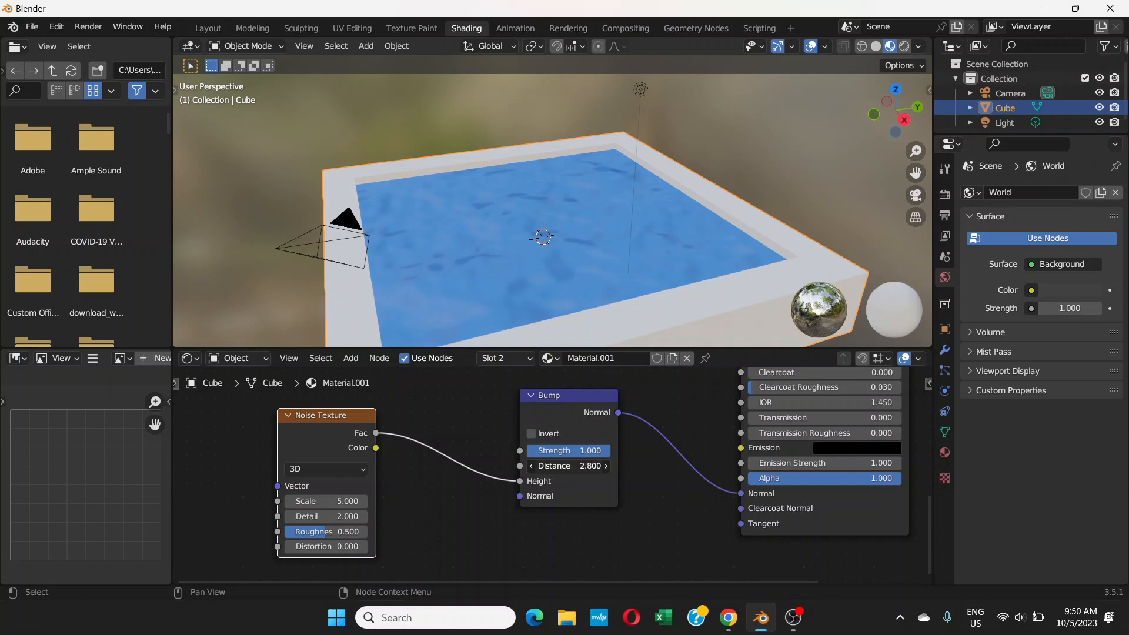
{"action": "left_click_drag", "start_coordinate": [590, 465], "coordinate": [593, 466]}
{"action": "middle_click_drag", "start_coordinate": [614, 266], "coordinate": [632, 238]}
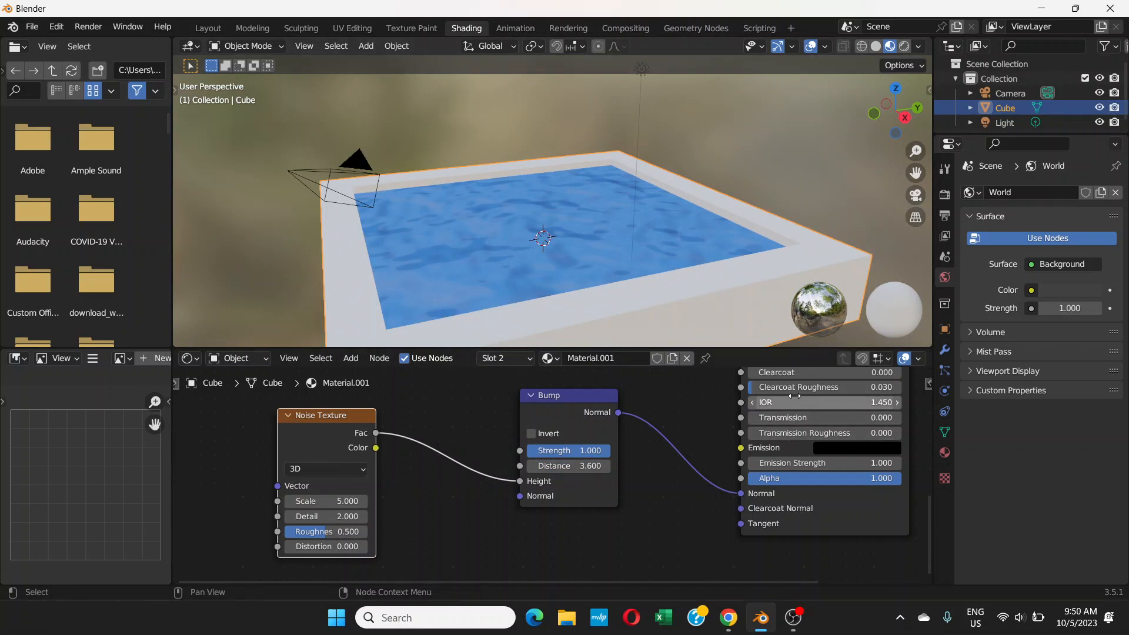
- Lower the Principled BSDF Roughness of the water material to 0.115
{"action": "scroll", "coordinate": [705, 429], "scroll_direction": "up", "scroll_amount": 6}
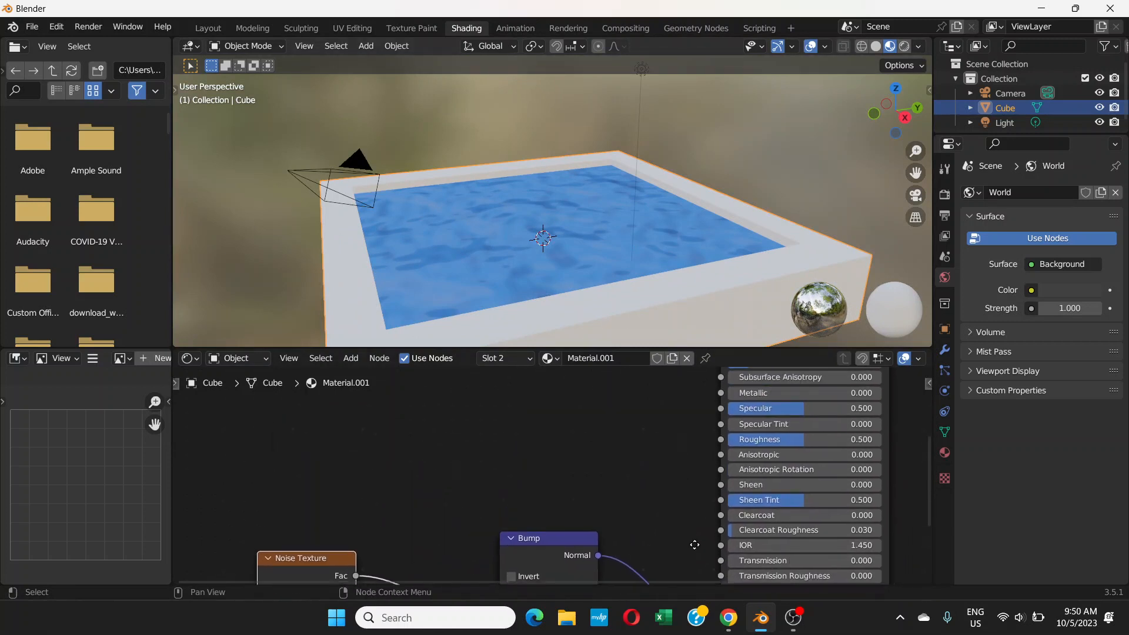
{"action": "middle_click_drag", "start_coordinate": [679, 438], "coordinate": [647, 543]}
{"action": "middle_click_drag", "start_coordinate": [646, 457], "coordinate": [682, 403]}
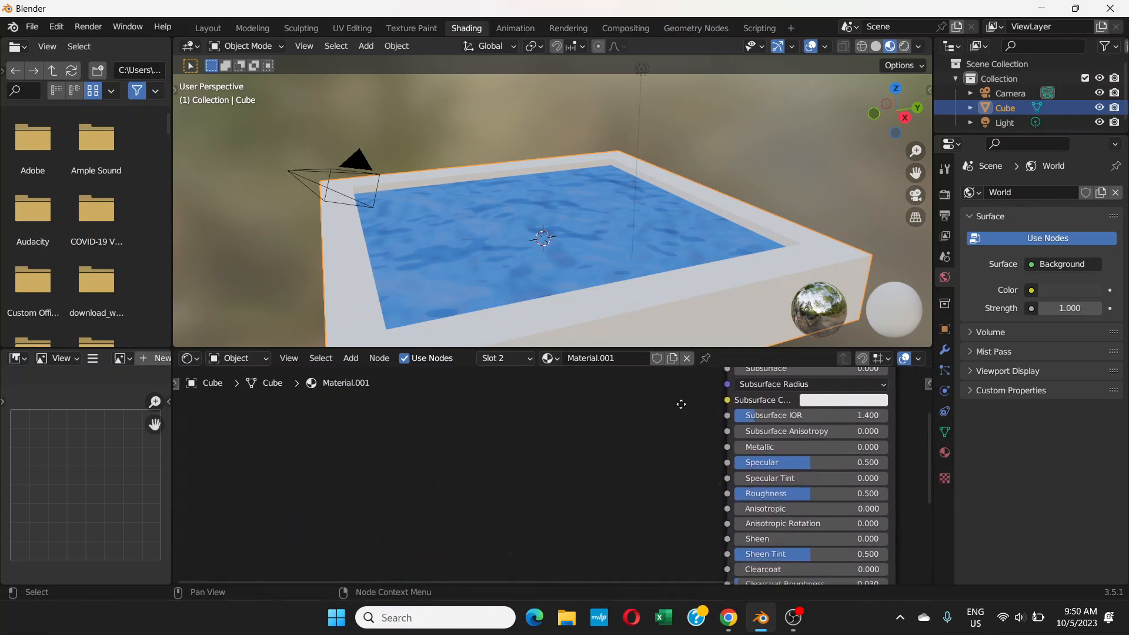
{"action": "middle_click_drag", "start_coordinate": [696, 482], "coordinate": [696, 448]}
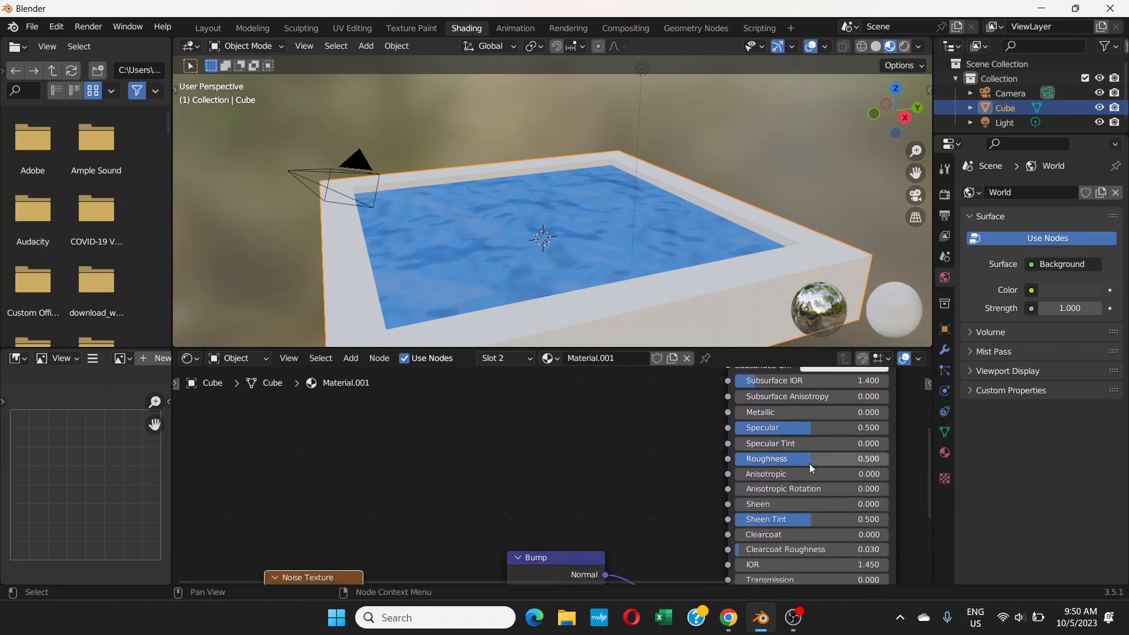
{"action": "left_click_drag", "start_coordinate": [808, 461], "coordinate": [772, 461]}
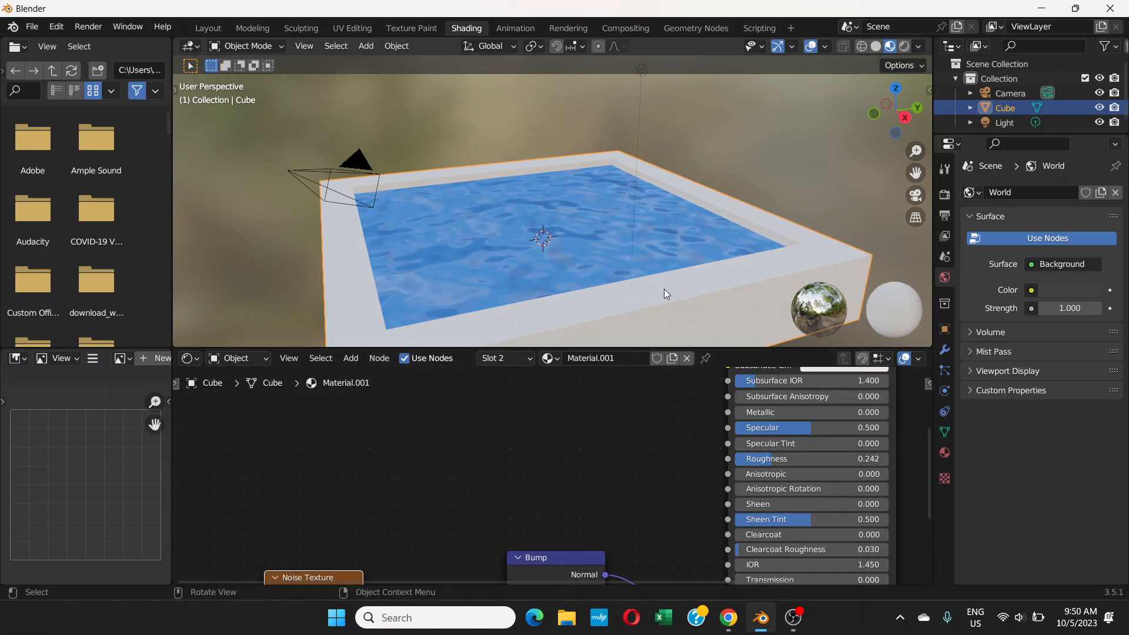
{"action": "middle_click_drag", "start_coordinate": [695, 171], "coordinate": [648, 168]}
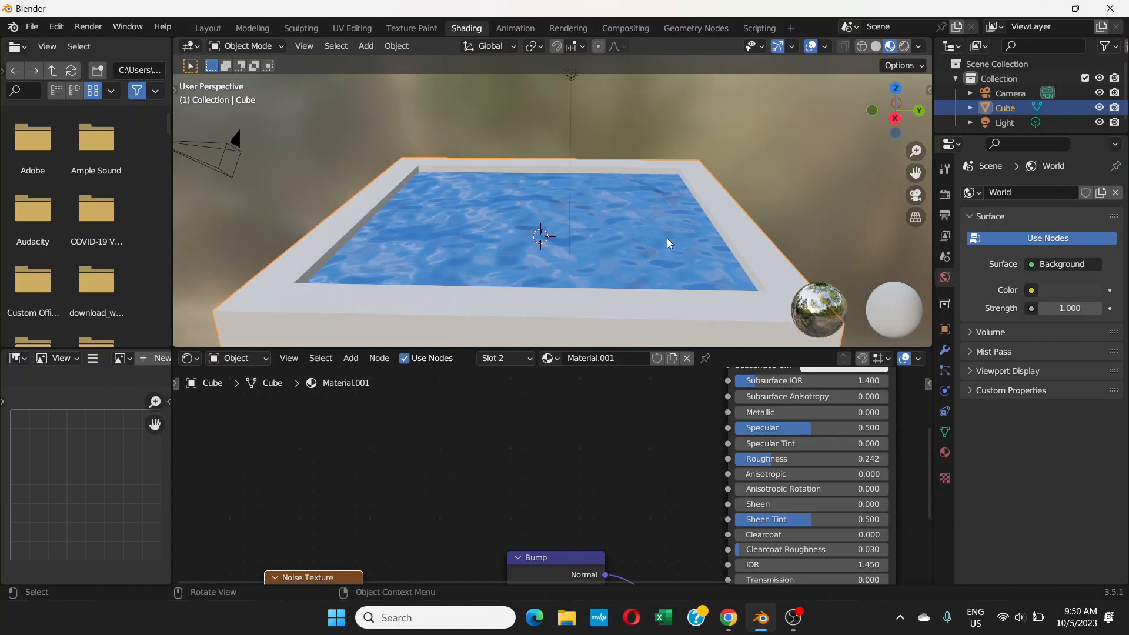
{"action": "left_click_drag", "start_coordinate": [767, 458], "coordinate": [750, 459]}
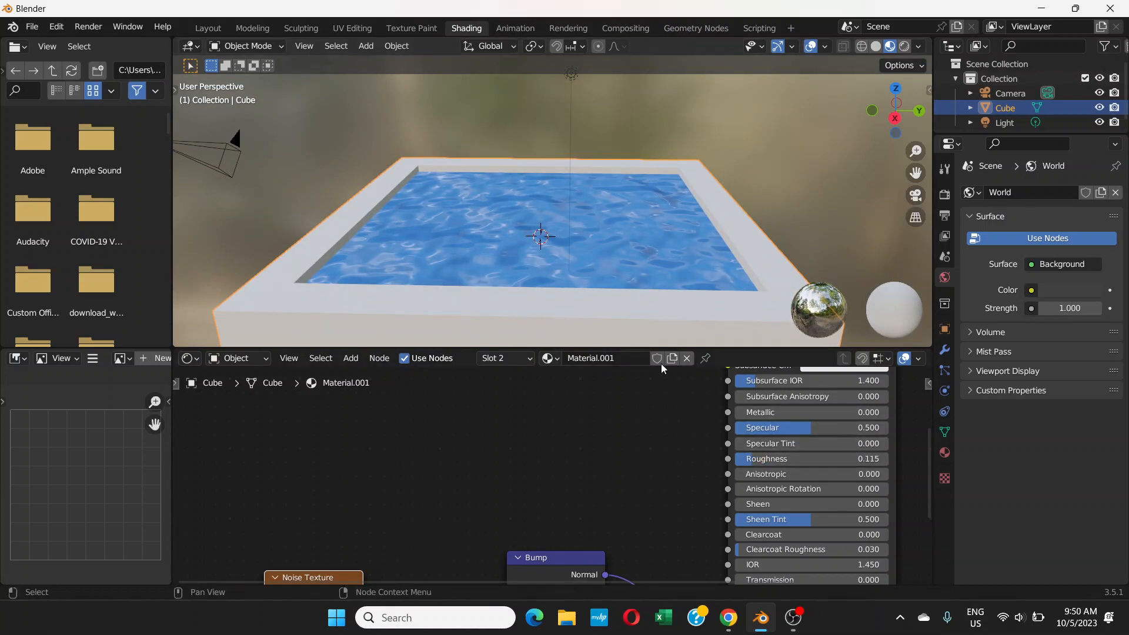
{"action": "middle_click_drag", "start_coordinate": [632, 241], "coordinate": [695, 267]}
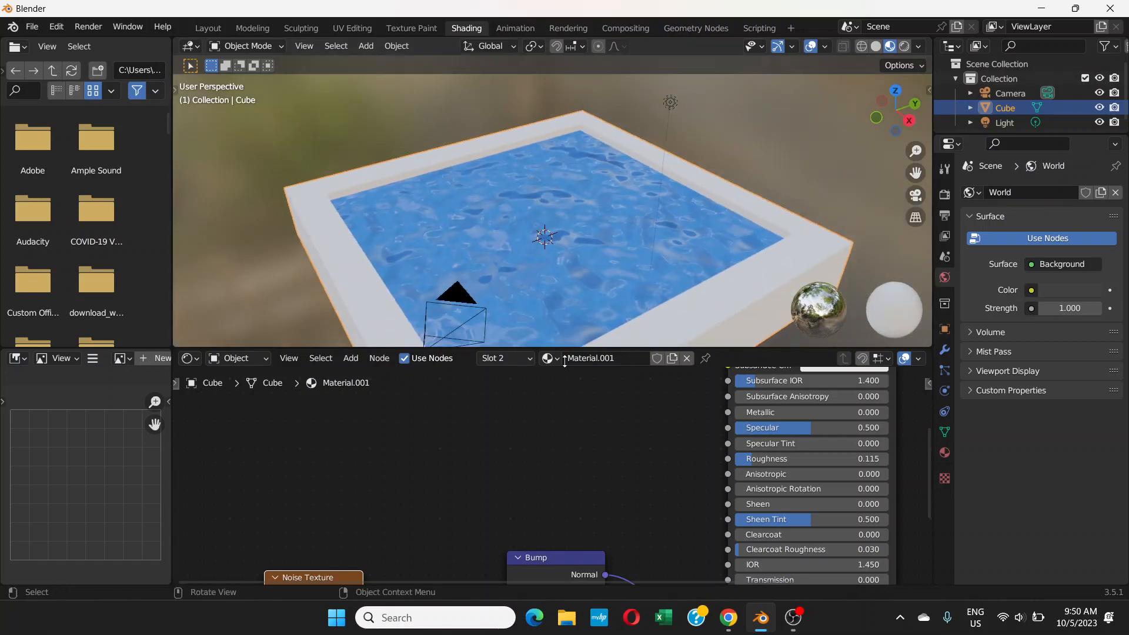
- Set the Noise Texture's Scale to 8.1, Detail to 2.2, Roughness to 0.353 and Distortion to 0.1
{"action": "middle_click_drag", "start_coordinate": [561, 526], "coordinate": [586, 445]}
{"action": "middle_click_drag", "start_coordinate": [683, 493], "coordinate": [730, 407]}
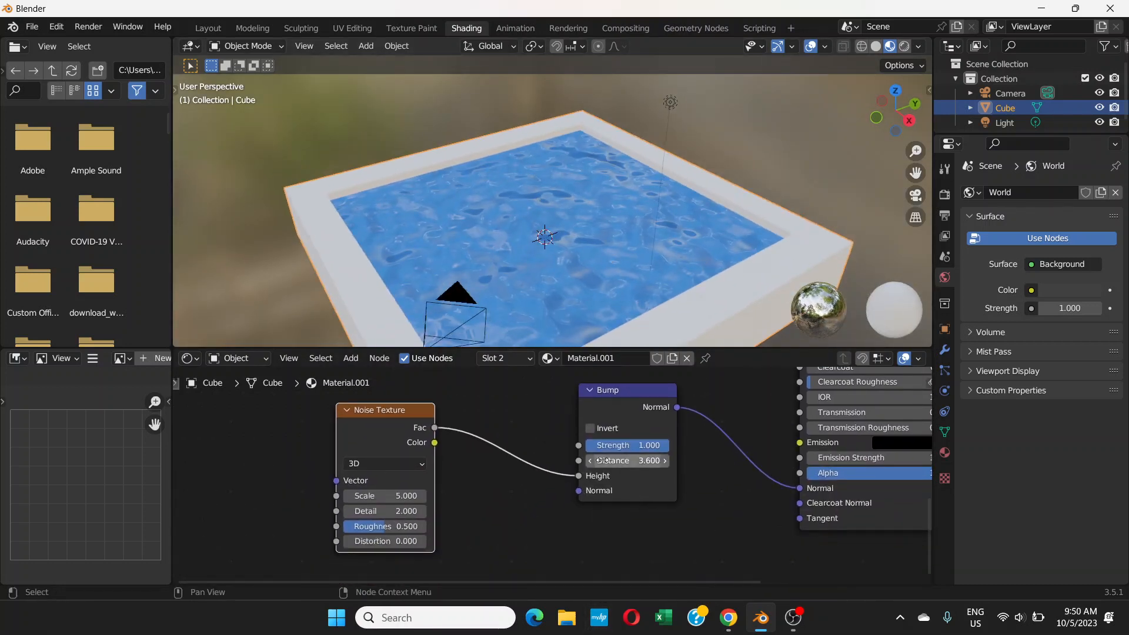
{"action": "middle_click_drag", "start_coordinate": [624, 461], "coordinate": [648, 437]}
{"action": "middle_click_drag", "start_coordinate": [628, 254], "coordinate": [592, 319]}
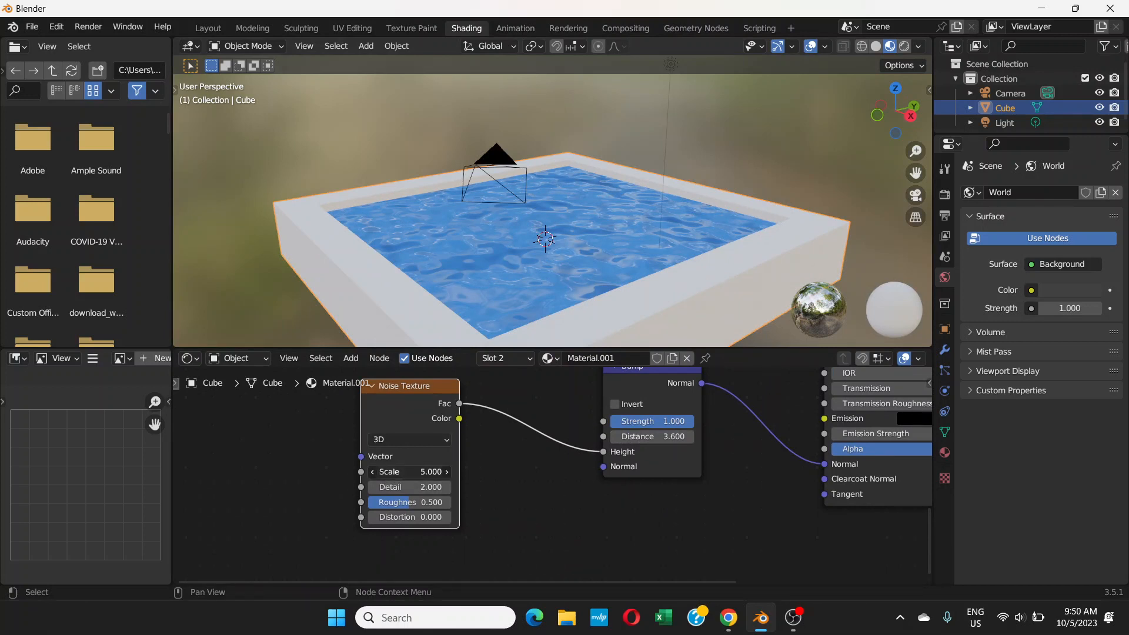
{"action": "left_click_drag", "start_coordinate": [411, 472], "coordinate": [453, 471]}
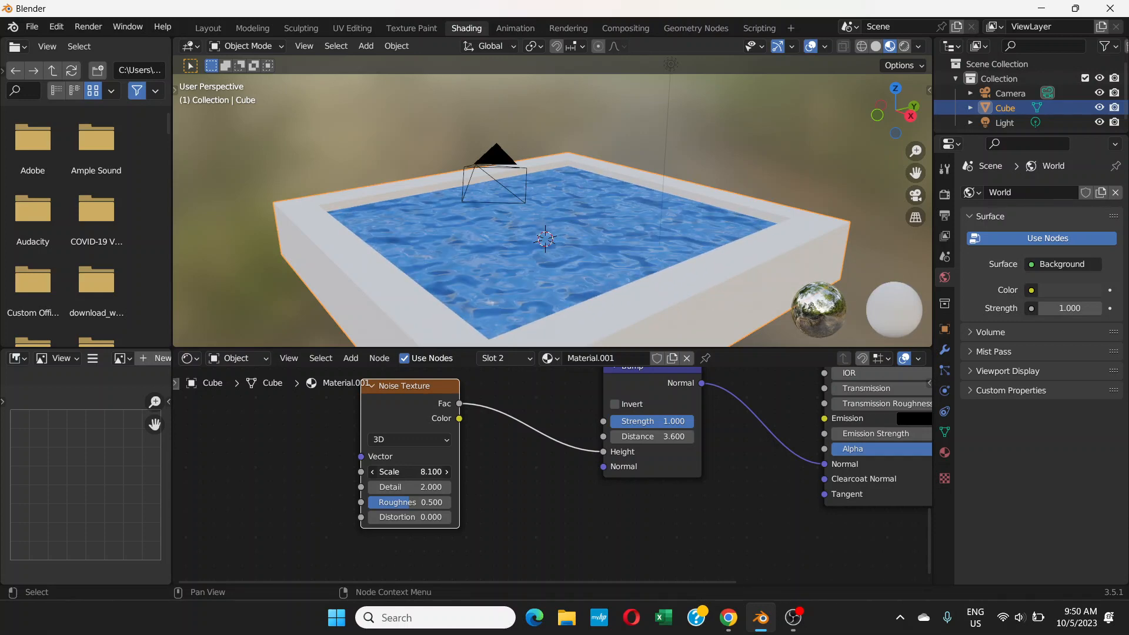
{"action": "middle_click_drag", "start_coordinate": [520, 320], "coordinate": [505, 293]}
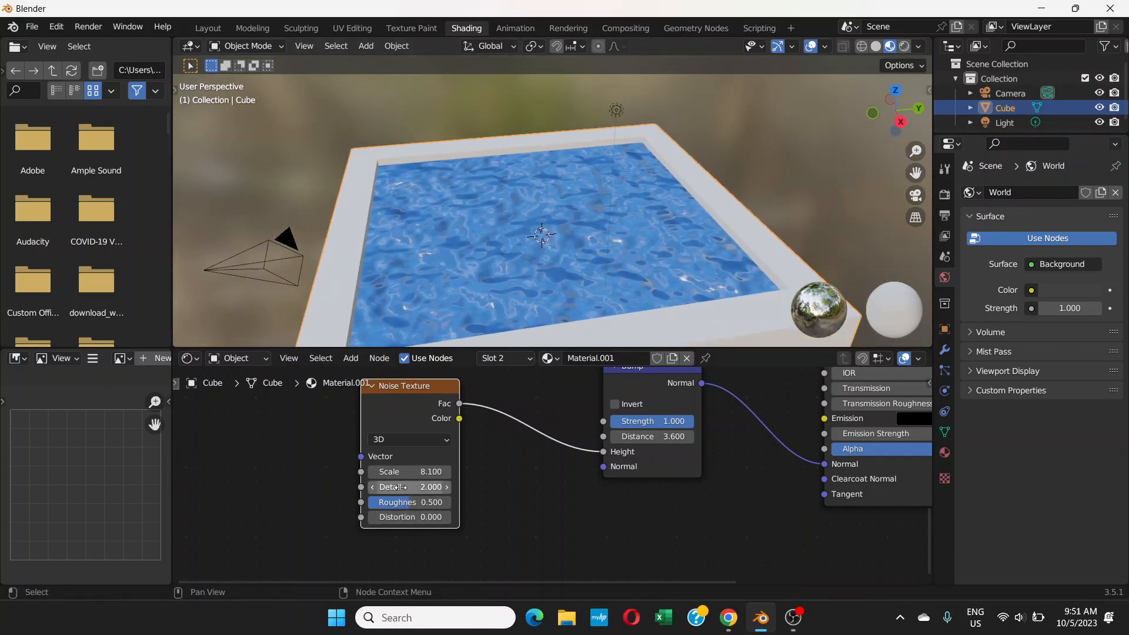
{"action": "mouse_move", "coordinate": [400, 487]}
{"action": "left_mouse_down"}
{"action": "mouse_move", "coordinate": [435, 488]}
{"action": "mouse_move", "coordinate": [359, 487]}
{"action": "mouse_move", "coordinate": [411, 488]}
{"action": "mouse_move", "coordinate": [388, 517]}
{"action": "mouse_move", "coordinate": [432, 517]}
{"action": "mouse_move", "coordinate": [401, 517]}
{"action": "mouse_move", "coordinate": [411, 502]}
{"action": "left_mouse_up"}
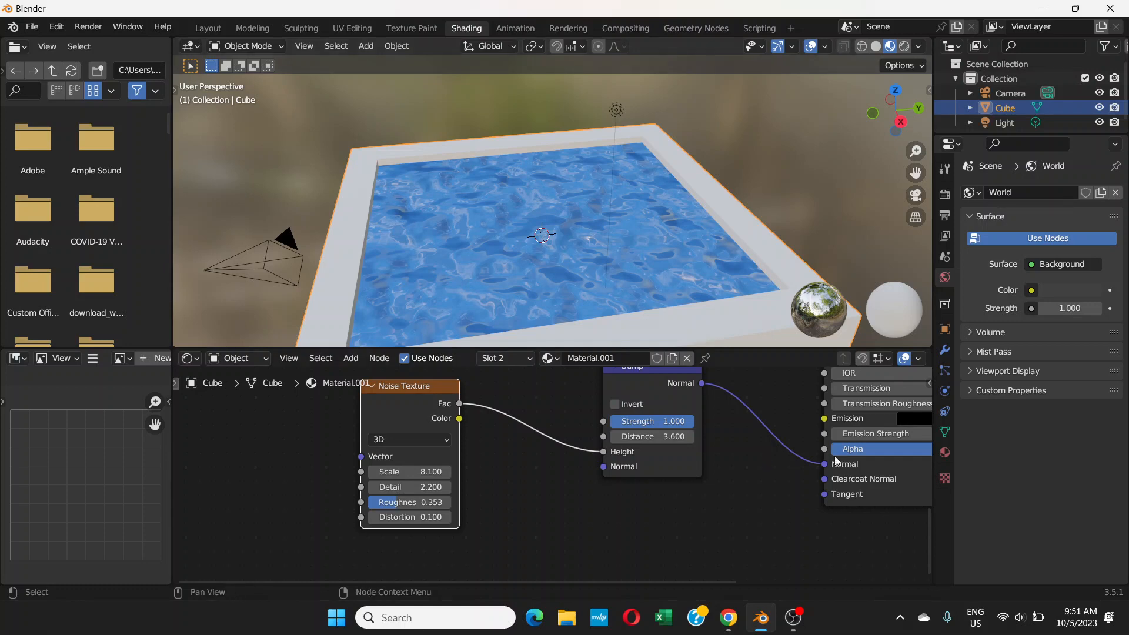
- Check the rippled water surface from other angles and return to the Layout workspace
{"action": "middle_click_drag", "start_coordinate": [878, 438], "coordinate": [794, 511]}
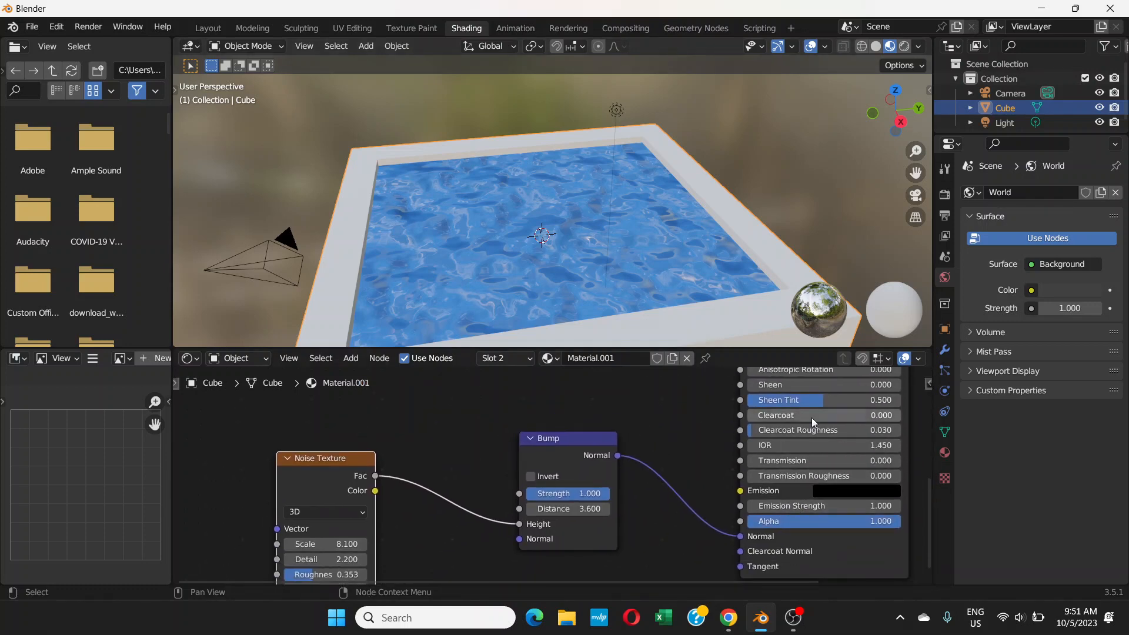
{"action": "middle_click_drag", "start_coordinate": [544, 270], "coordinate": [664, 178]}
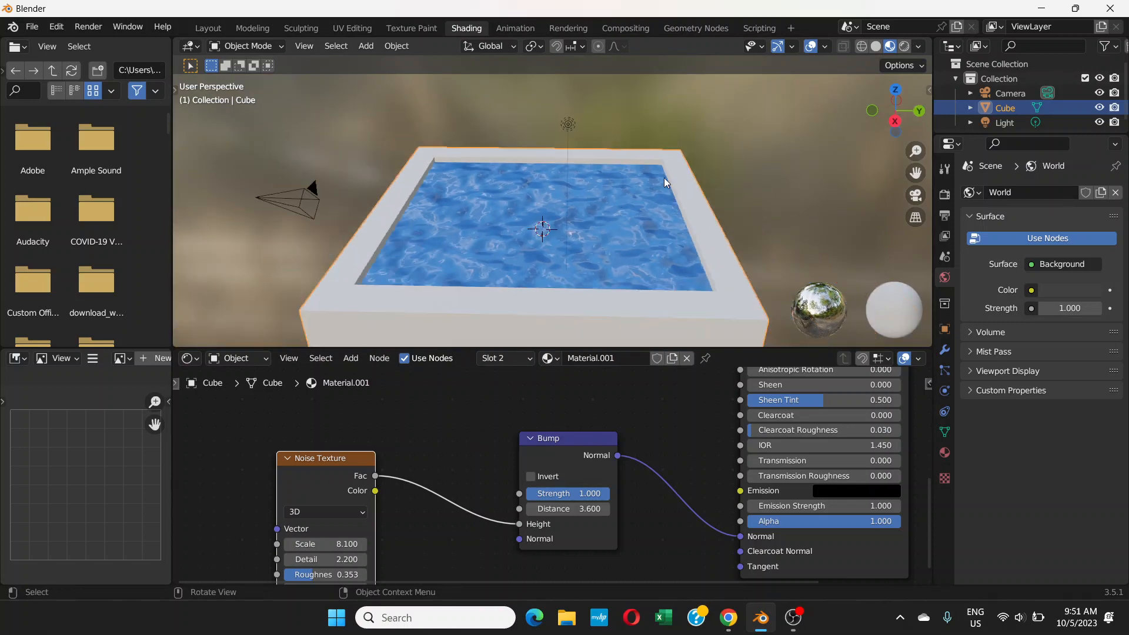
{"action": "middle_click_drag", "start_coordinate": [829, 112], "coordinate": [765, 182]}
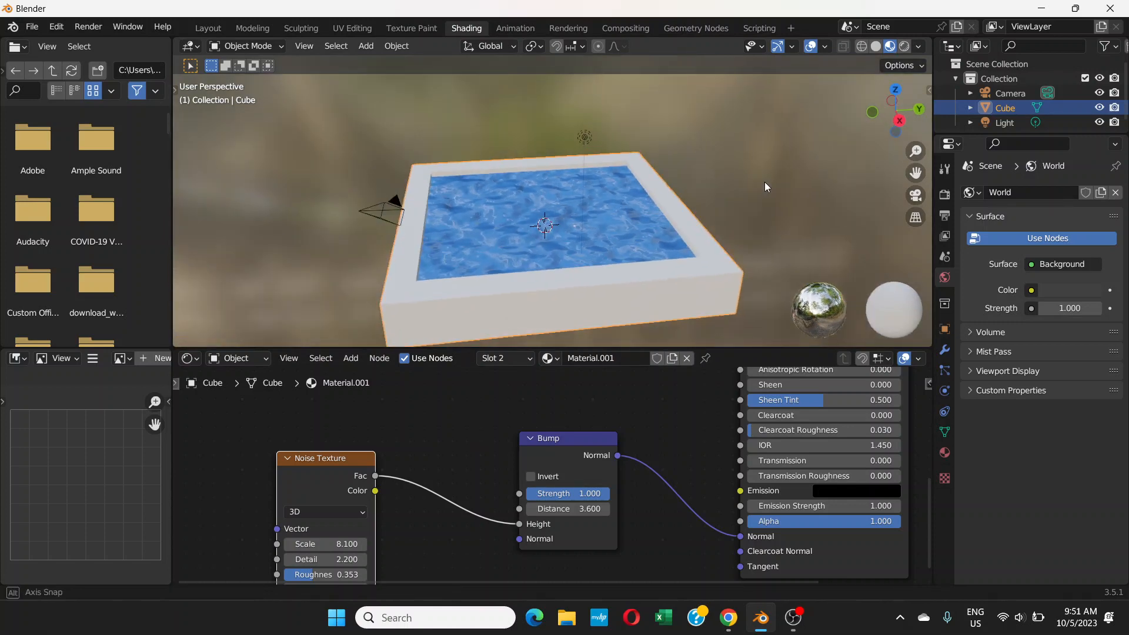
{"action": "left_click", "coordinate": [210, 30]}
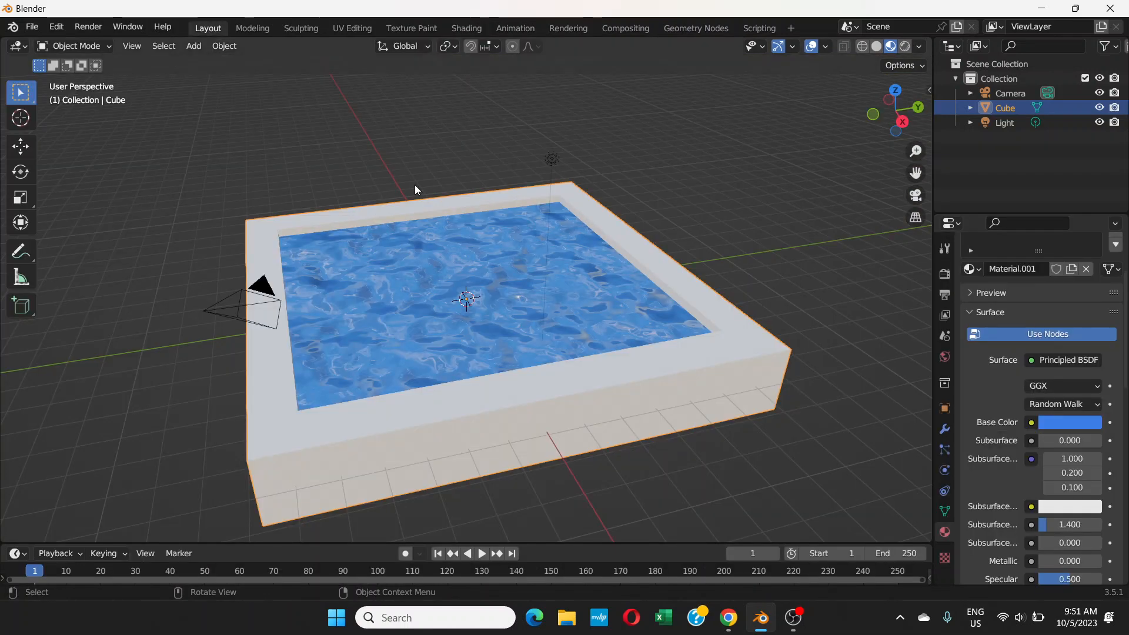
- Deselect the pool and display the scene in Rendered viewport shading
{"action": "left_click", "coordinate": [721, 214]}
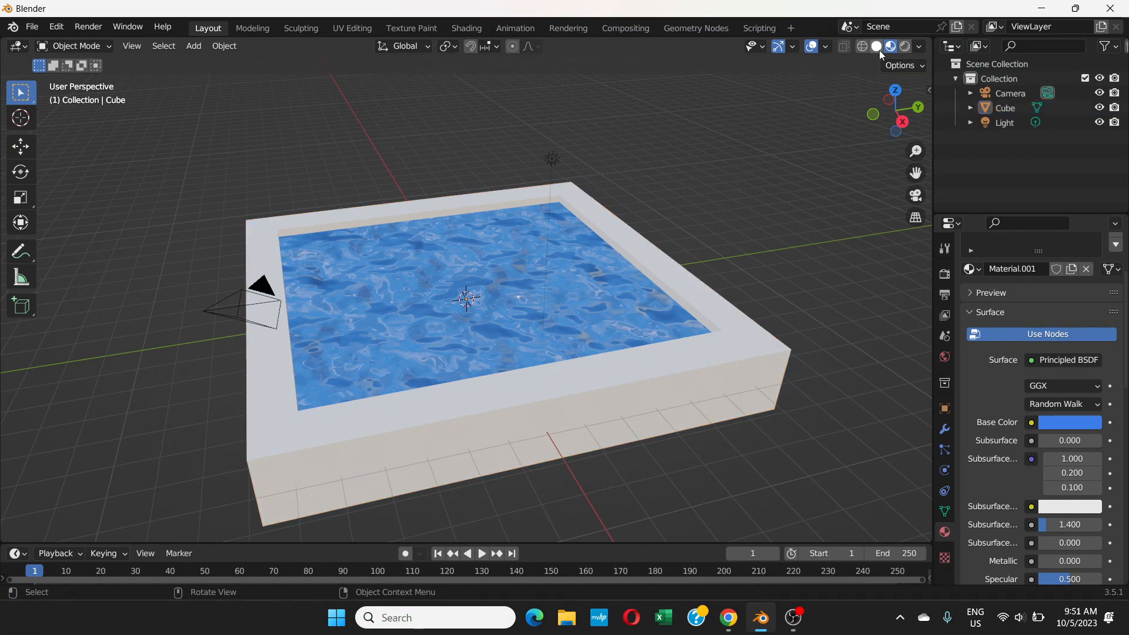
{"action": "left_click", "coordinate": [905, 49]}
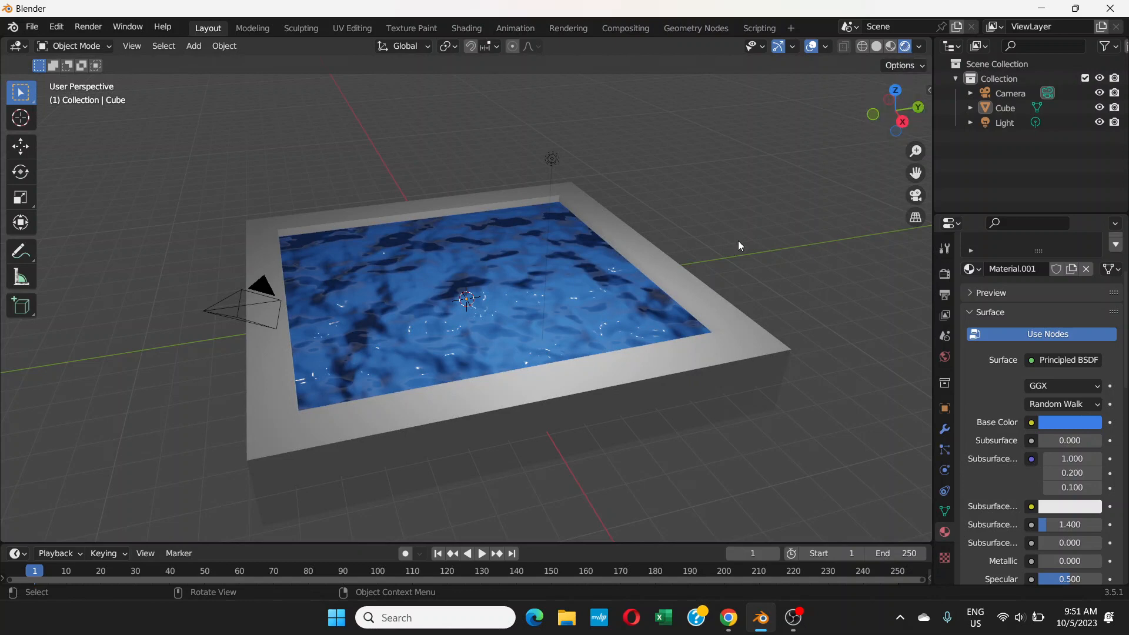
{"action": "middle_click_drag", "start_coordinate": [738, 241], "coordinate": [523, 252]}
- Set the point light's power to 4000 W
{"action": "left_click", "coordinate": [405, 215]}
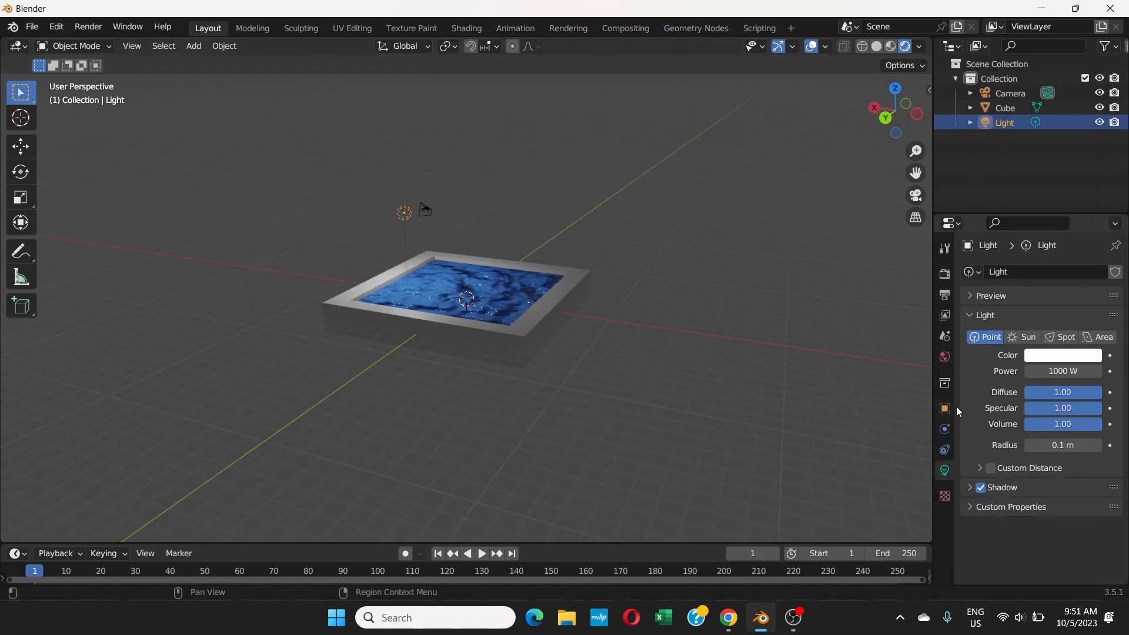
{"action": "left_click", "coordinate": [1035, 377]}
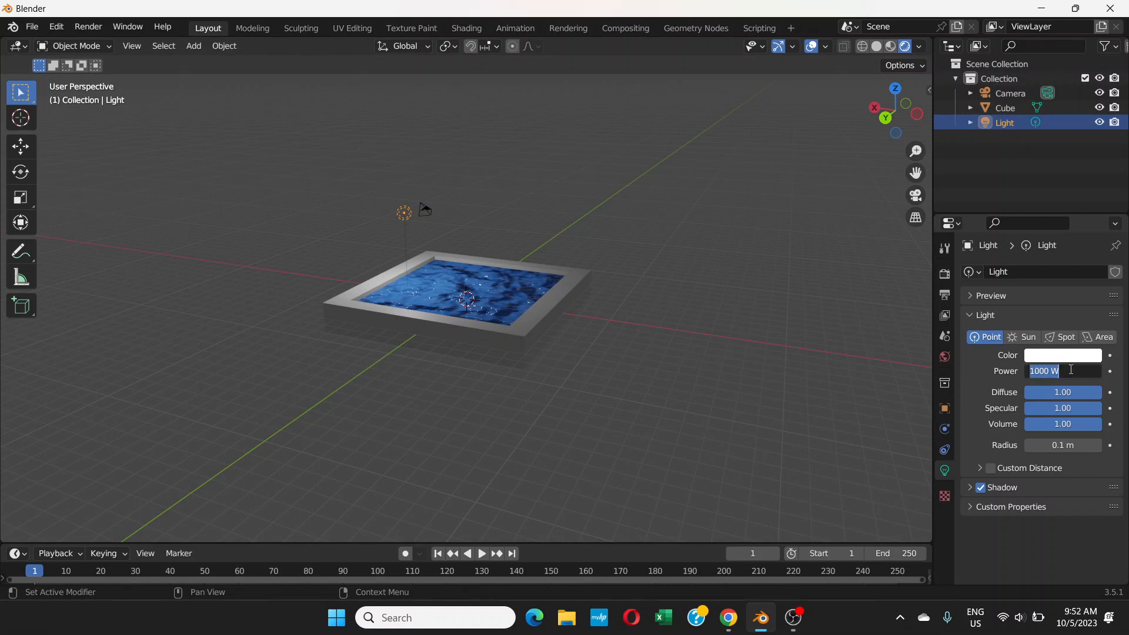
{"action": "type", "text": "4"}
{"action": "key", "text": "Return"}
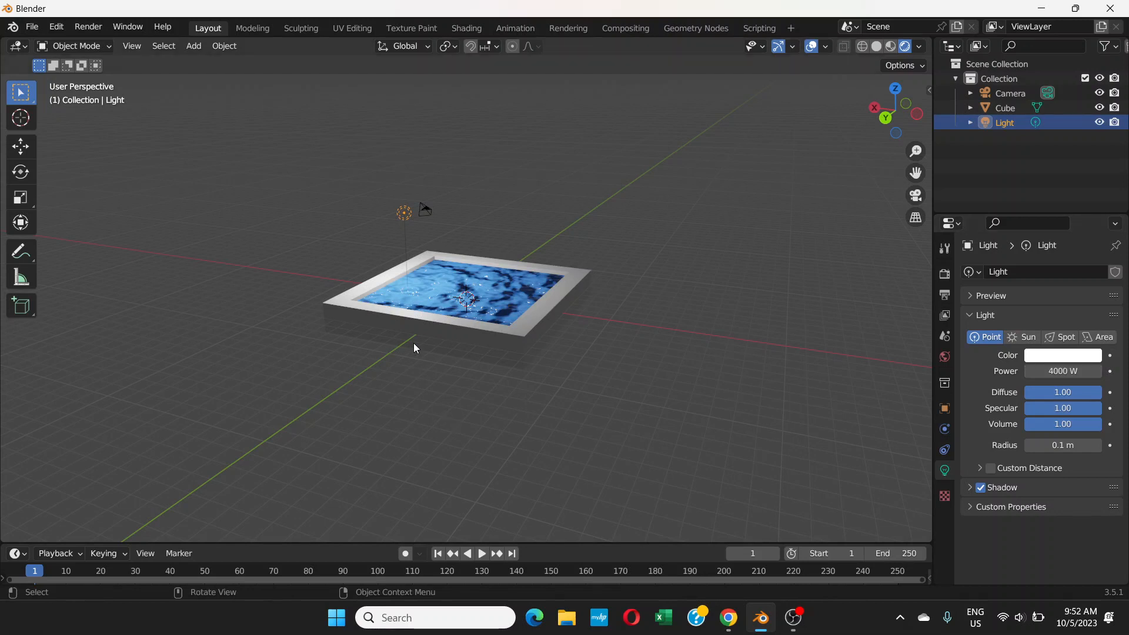
- Move the point light higher above the pool and check its effect on the water
{"action": "key", "text": "g"}
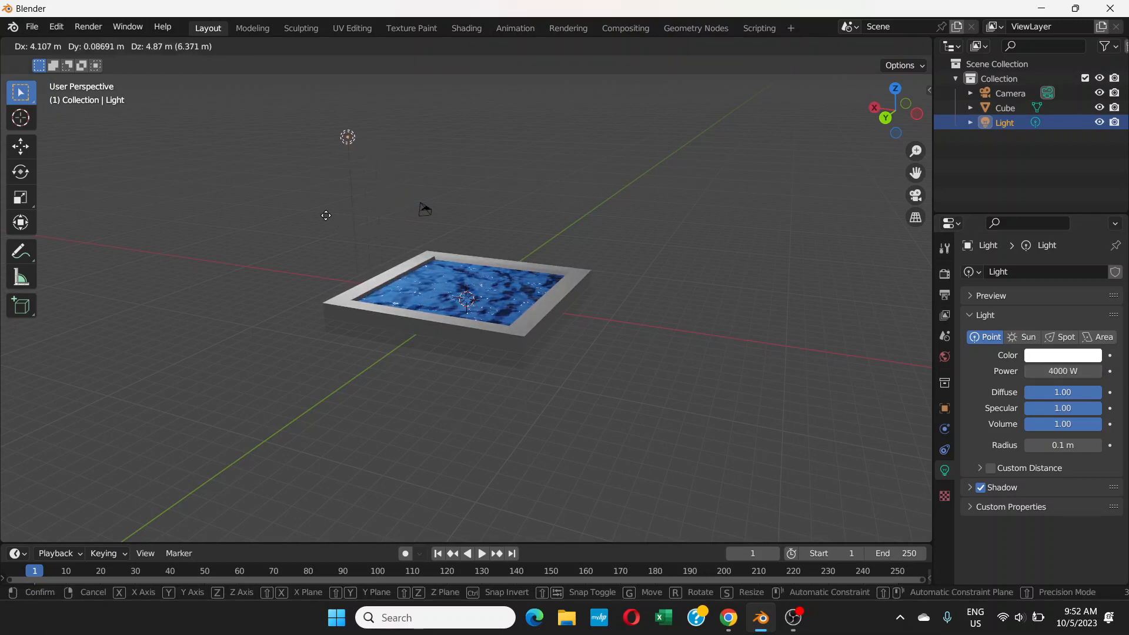
{"action": "left_click", "coordinate": [397, 202]}
{"action": "middle_click_drag", "start_coordinate": [464, 300], "coordinate": [377, 337]}
{"action": "scroll", "coordinate": [412, 299], "scroll_direction": "up", "scroll_amount": 4}
{"action": "middle_click_drag", "start_coordinate": [411, 300], "coordinate": [435, 270]}
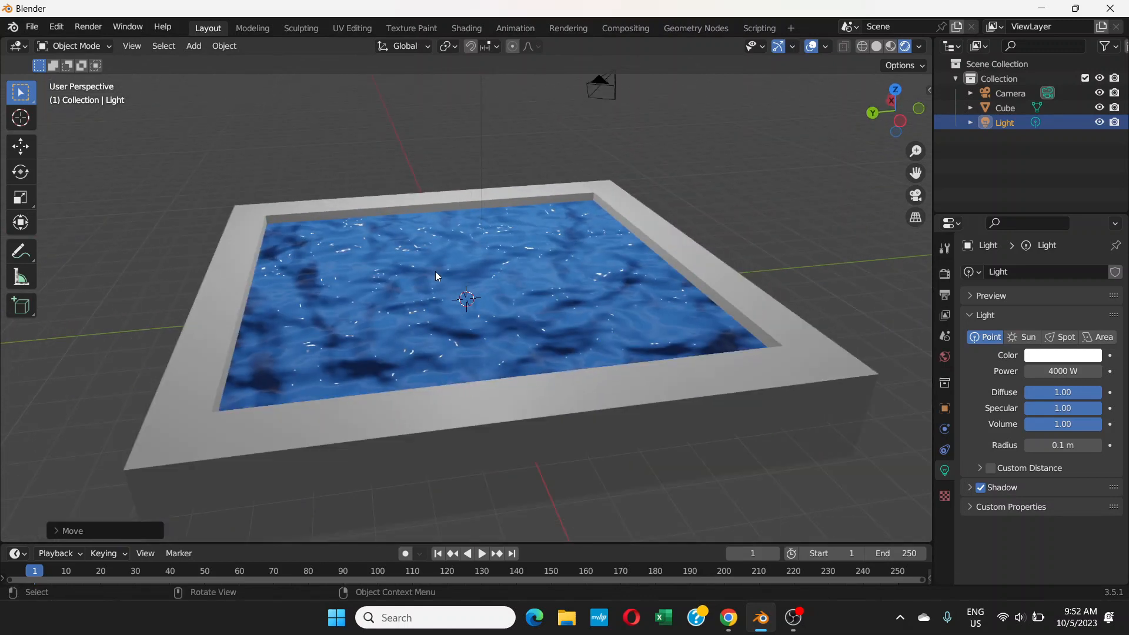
{"action": "scroll", "coordinate": [436, 272], "scroll_direction": "down", "scroll_amount": 2}
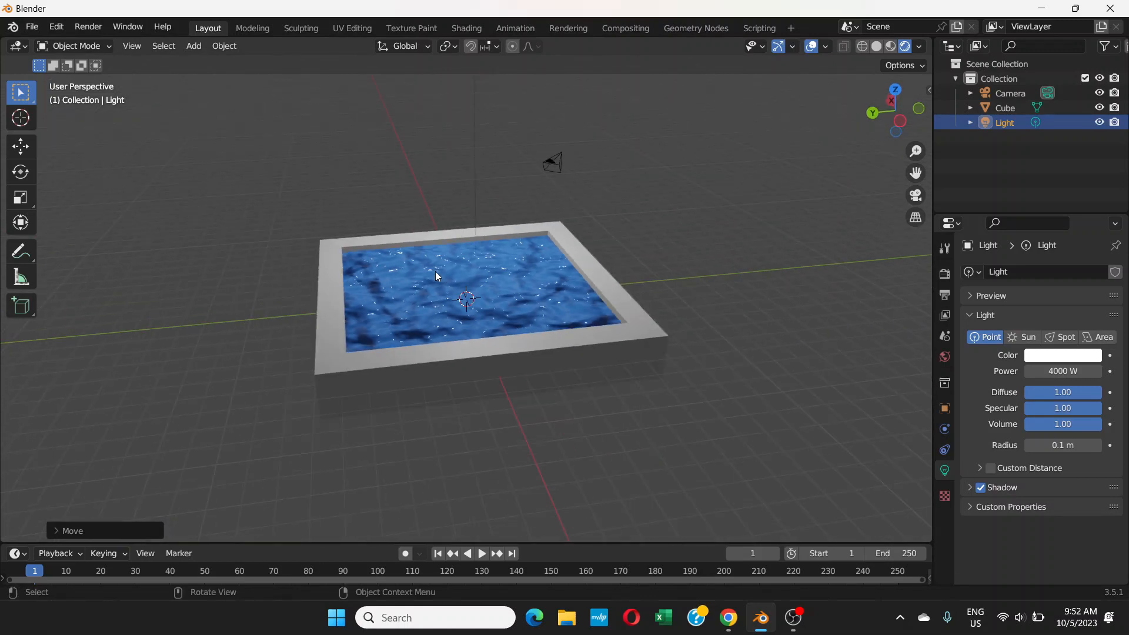
{"action": "scroll", "coordinate": [435, 270], "scroll_direction": "up", "scroll_amount": 1}
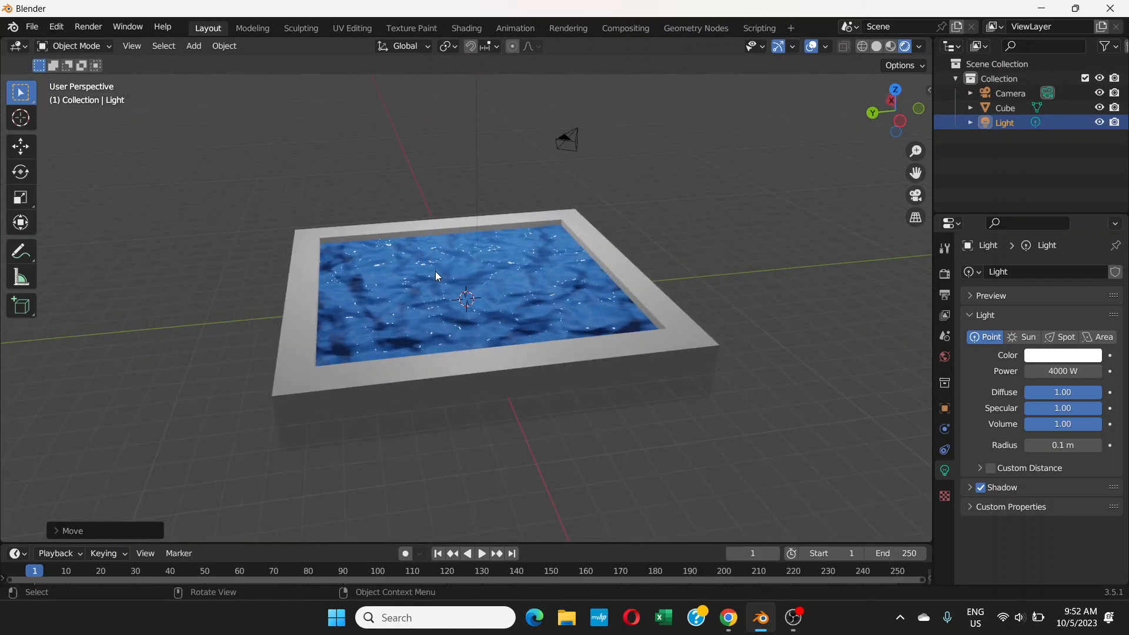
- Add a plane mesh and scale it up into a large floor extending well beyond the pool
{"action": "left_click", "coordinate": [201, 47]}
{"action": "mouse_move", "coordinate": [213, 64]}
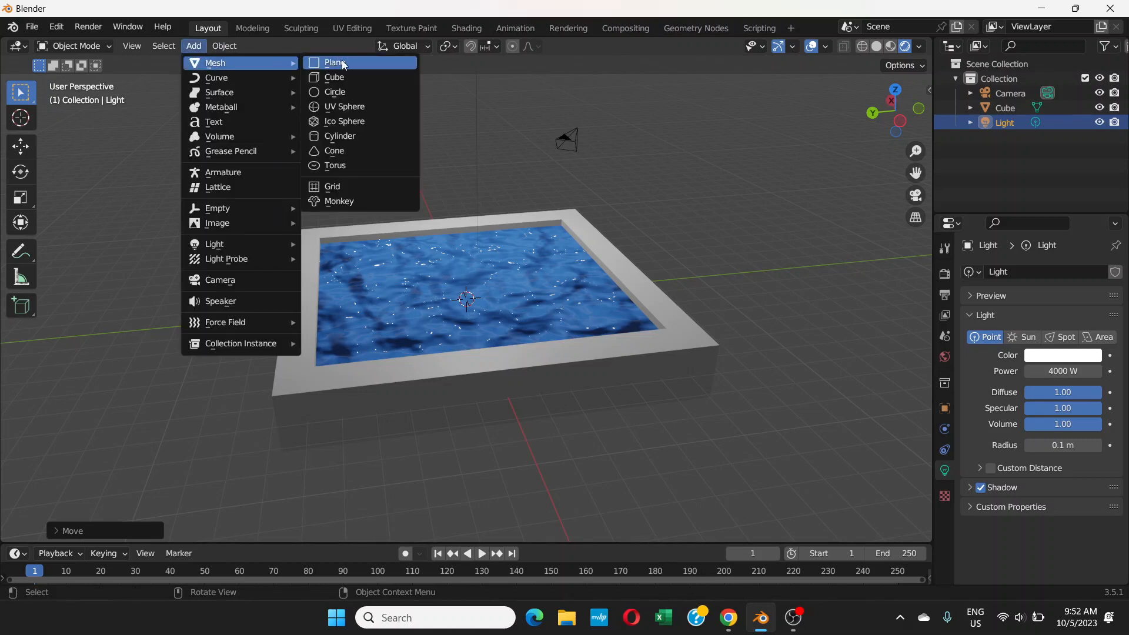
{"action": "left_click", "coordinate": [340, 64]}
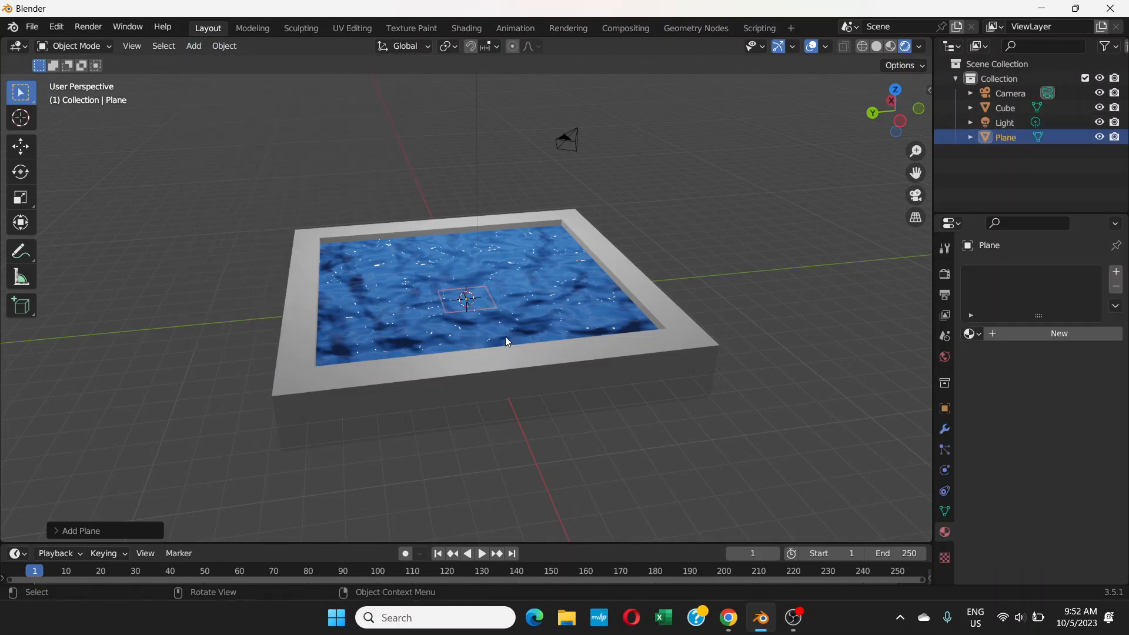
{"action": "key", "text": "s"}
{"action": "left_click", "coordinate": [4, 477]}
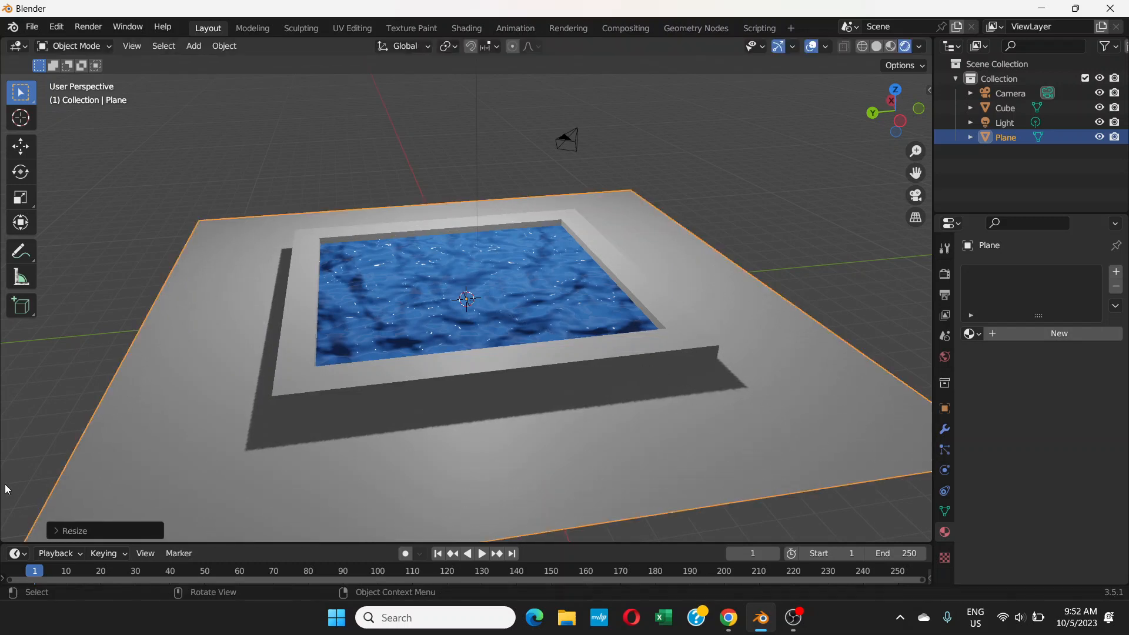
{"action": "key", "text": "s"}
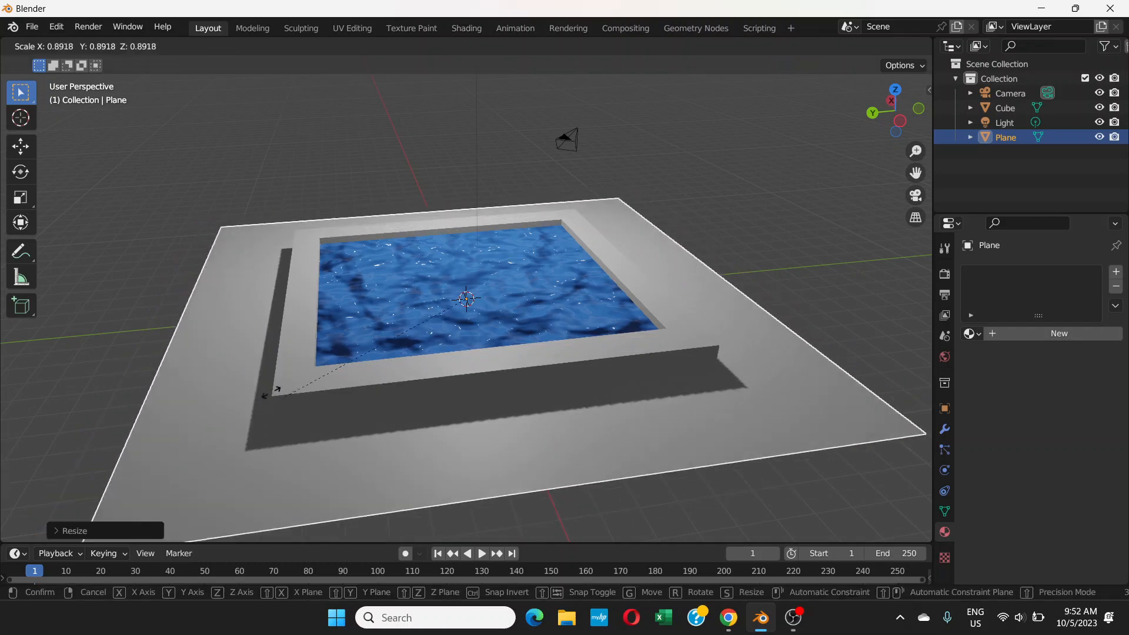
{"action": "left_click", "coordinate": [170, 395]}
{"action": "middle_click_drag", "start_coordinate": [232, 382], "coordinate": [241, 372]}
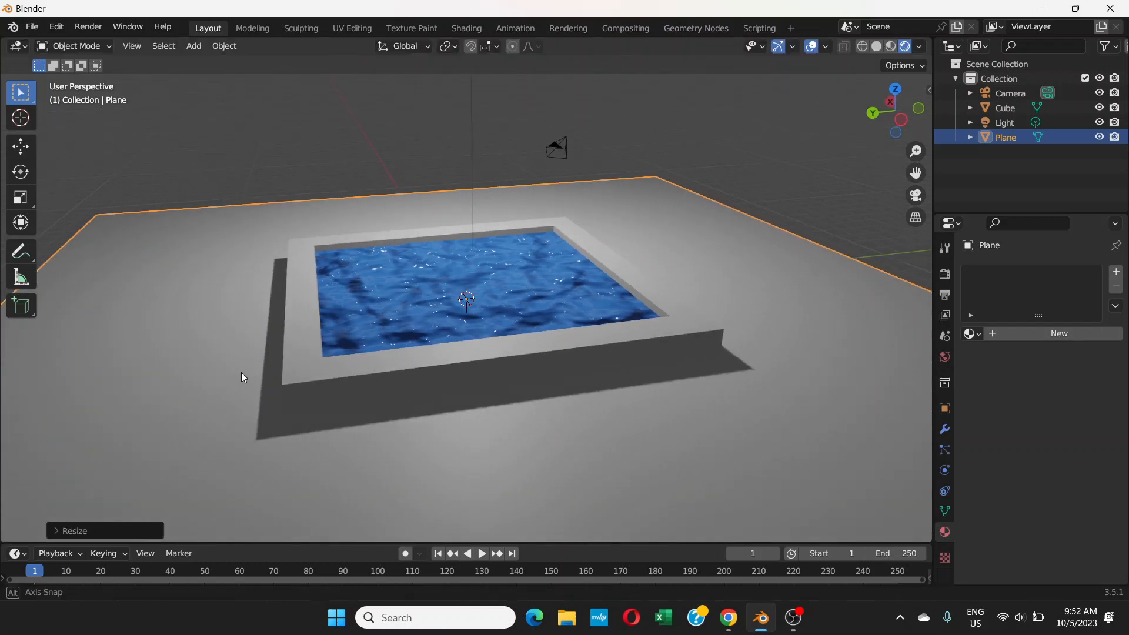
- Give the floor plane a new material with a bright cyan-blue base color
{"action": "left_click", "coordinate": [1009, 337]}
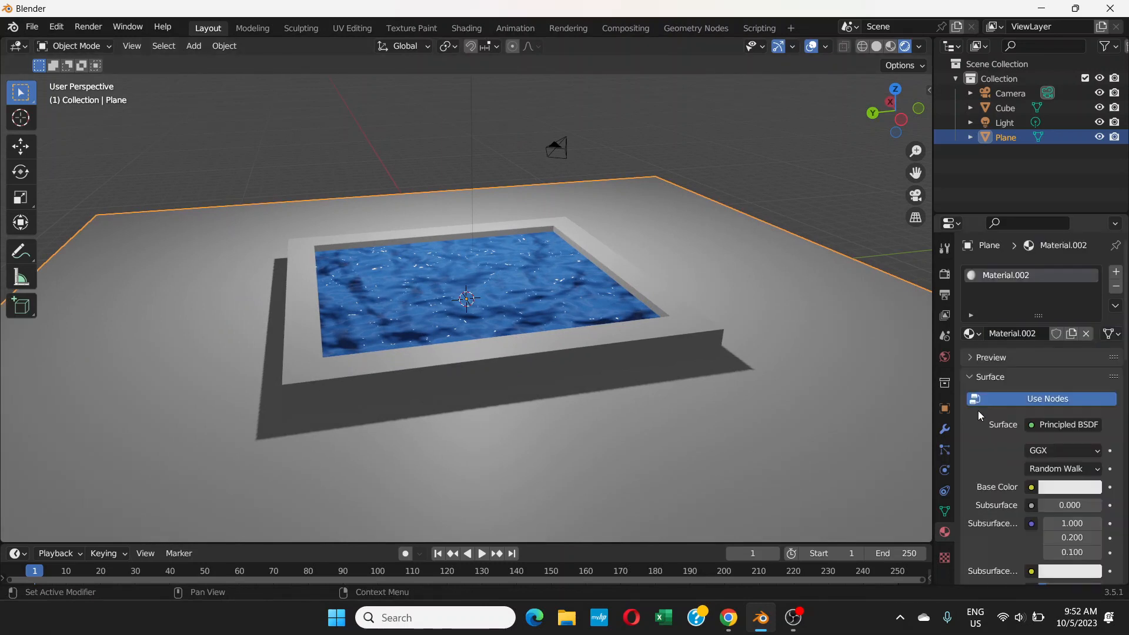
{"action": "left_click", "coordinate": [1061, 487]}
{"action": "left_click", "coordinate": [1039, 297]}
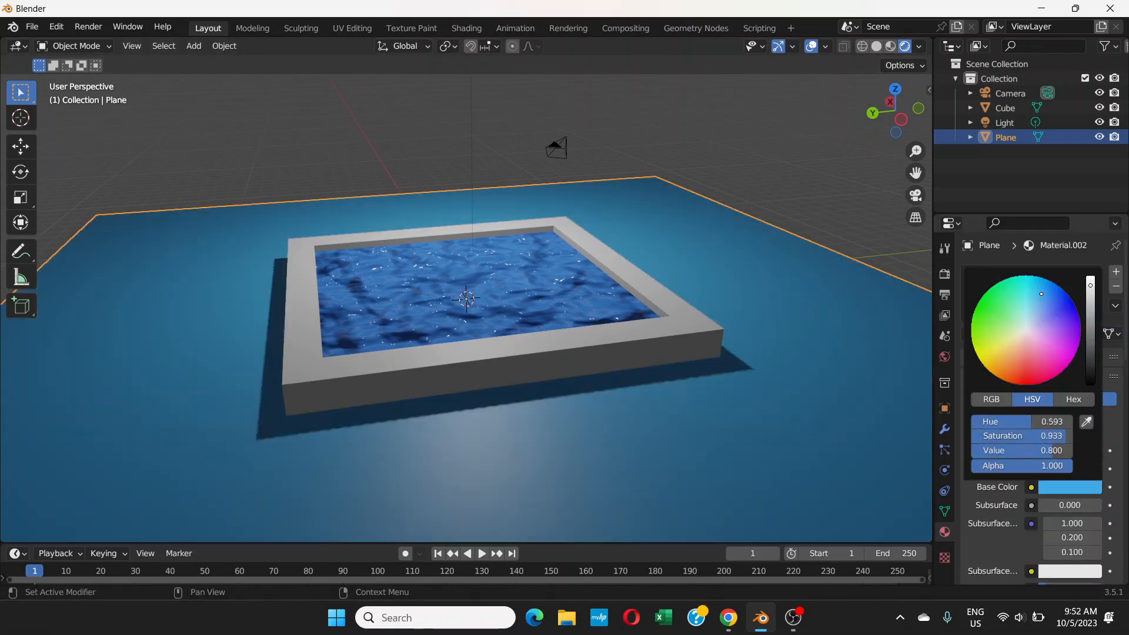
{"action": "left_click_drag", "start_coordinate": [1039, 296], "coordinate": [1035, 295]}
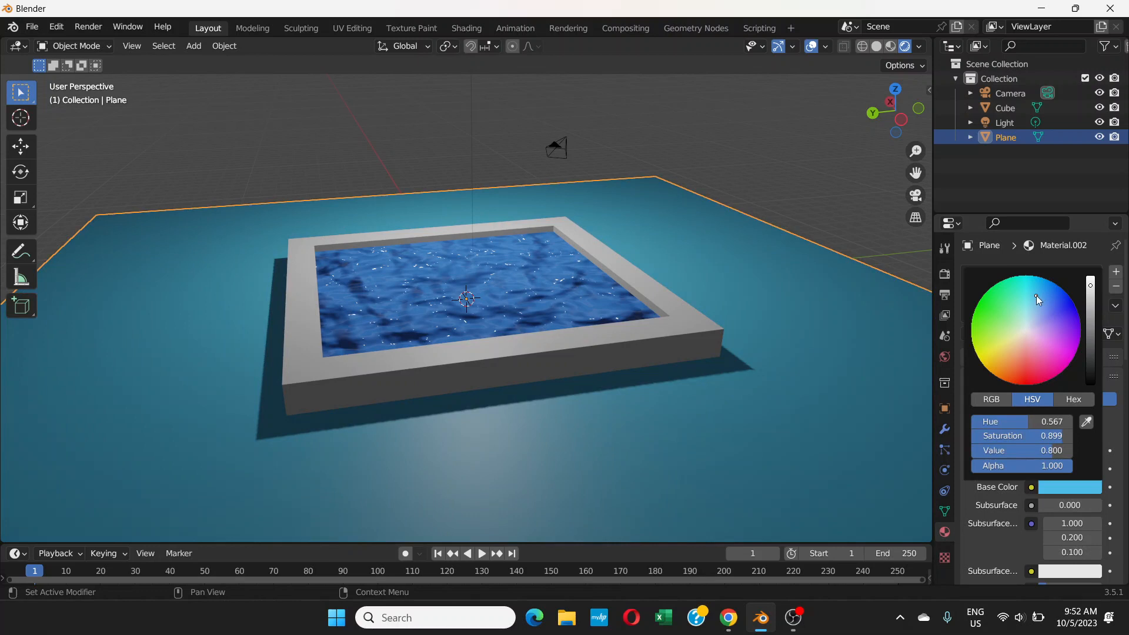
{"action": "left_click", "coordinate": [1035, 286]}
{"action": "left_click", "coordinate": [1090, 280]}
{"action": "left_click", "coordinate": [873, 179]}
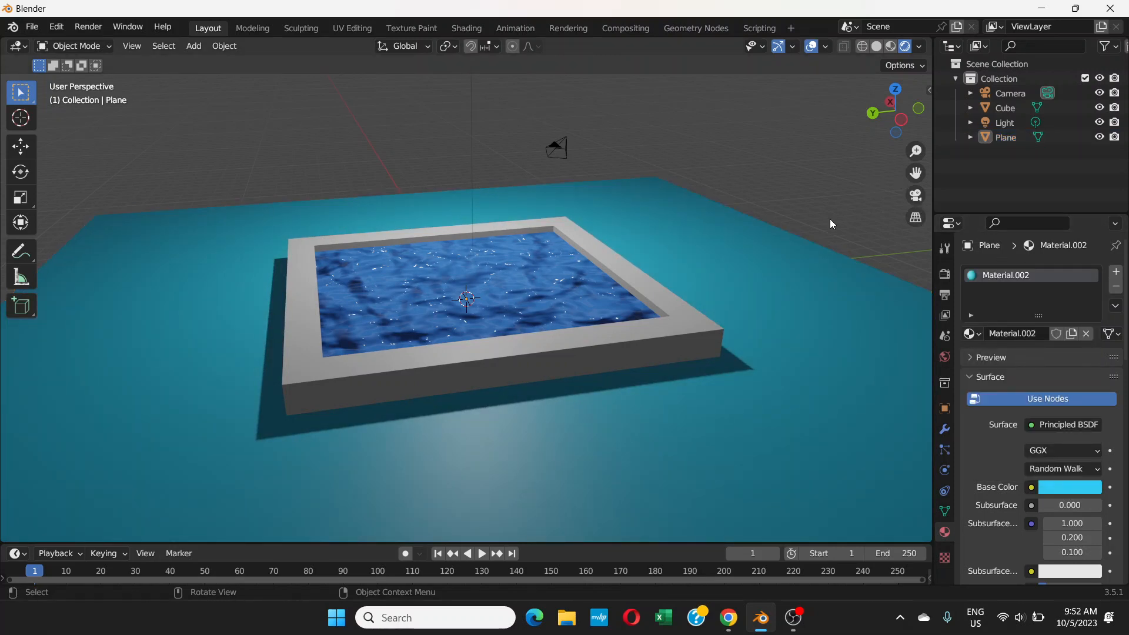
- In Edit Mode, extrude one back edge of the floor plane about 7.6 m up along Z to form a wall
{"action": "middle_click_drag", "start_coordinate": [830, 219], "coordinate": [715, 306]}
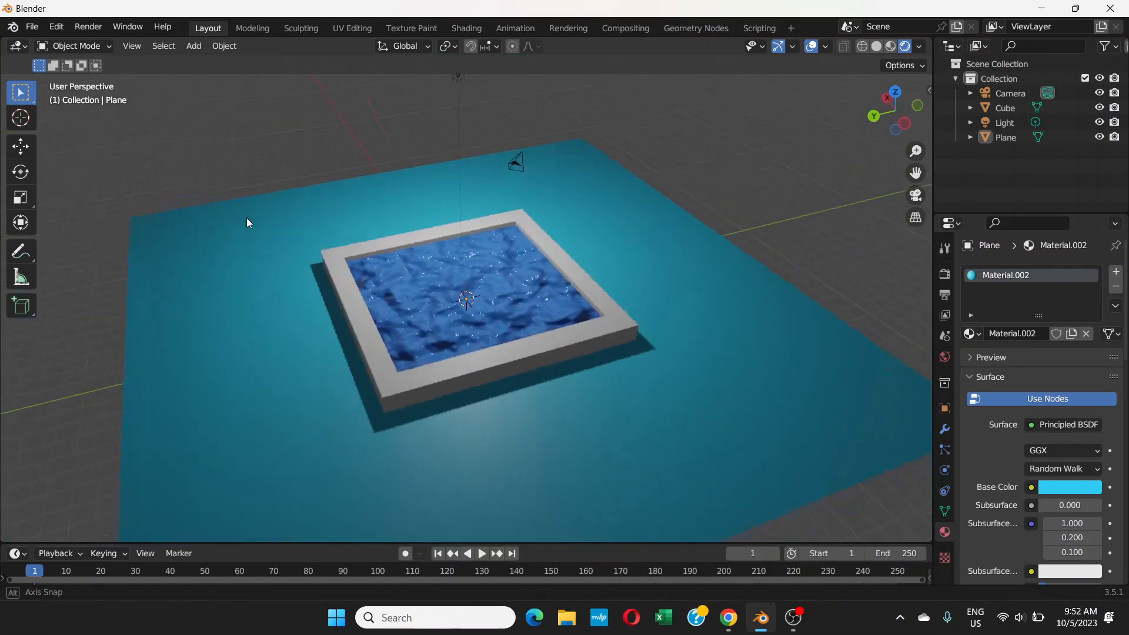
{"action": "middle_click_drag", "start_coordinate": [245, 217], "coordinate": [297, 199]}
{"action": "left_click", "coordinate": [286, 247]}
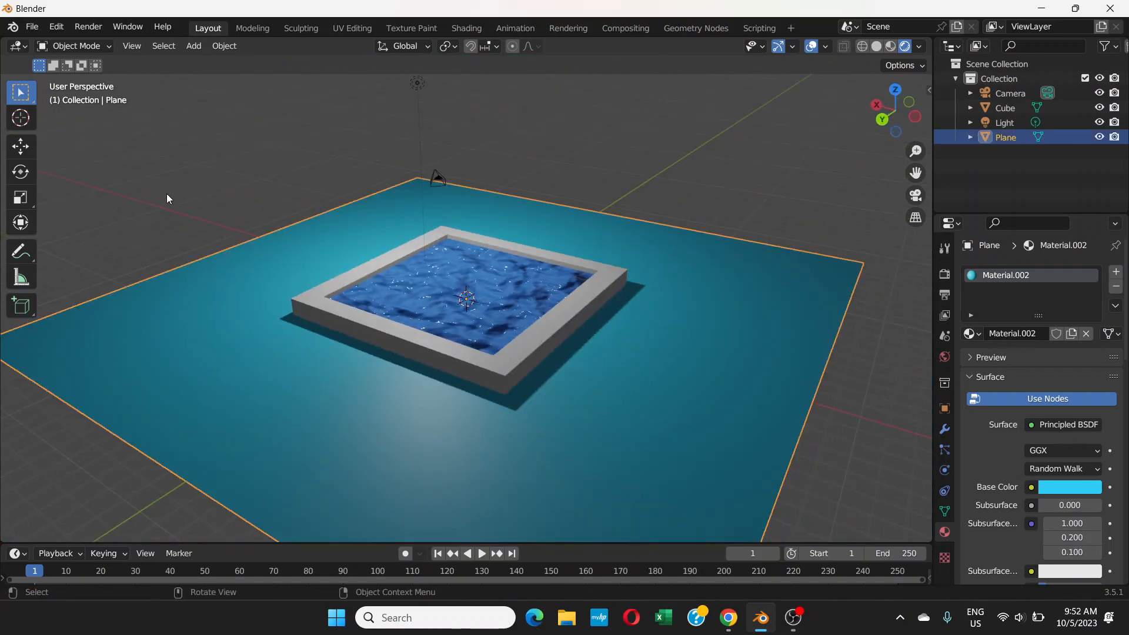
{"action": "left_click", "coordinate": [107, 46]}
{"action": "left_click", "coordinate": [93, 76]}
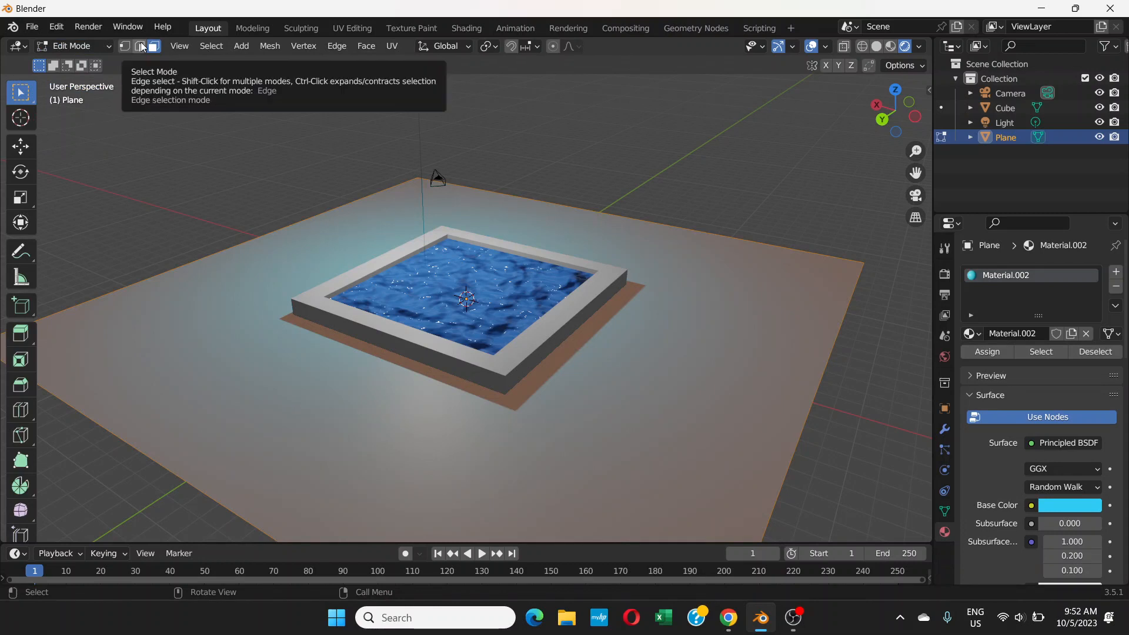
{"action": "left_click", "coordinate": [141, 47]}
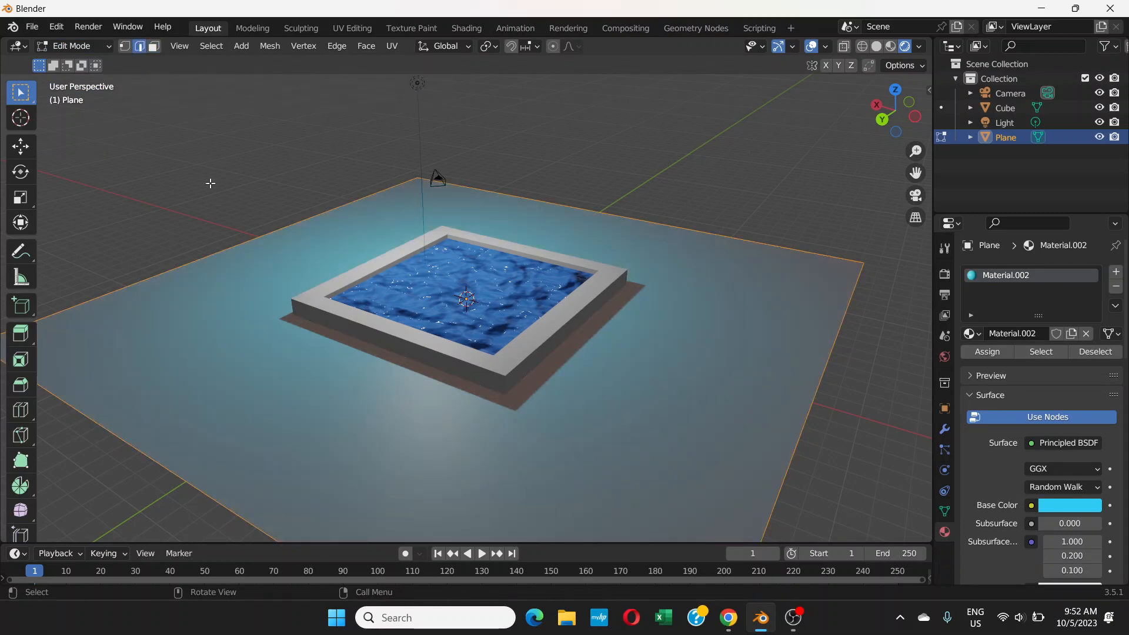
{"action": "key", "text": "alt+a"}
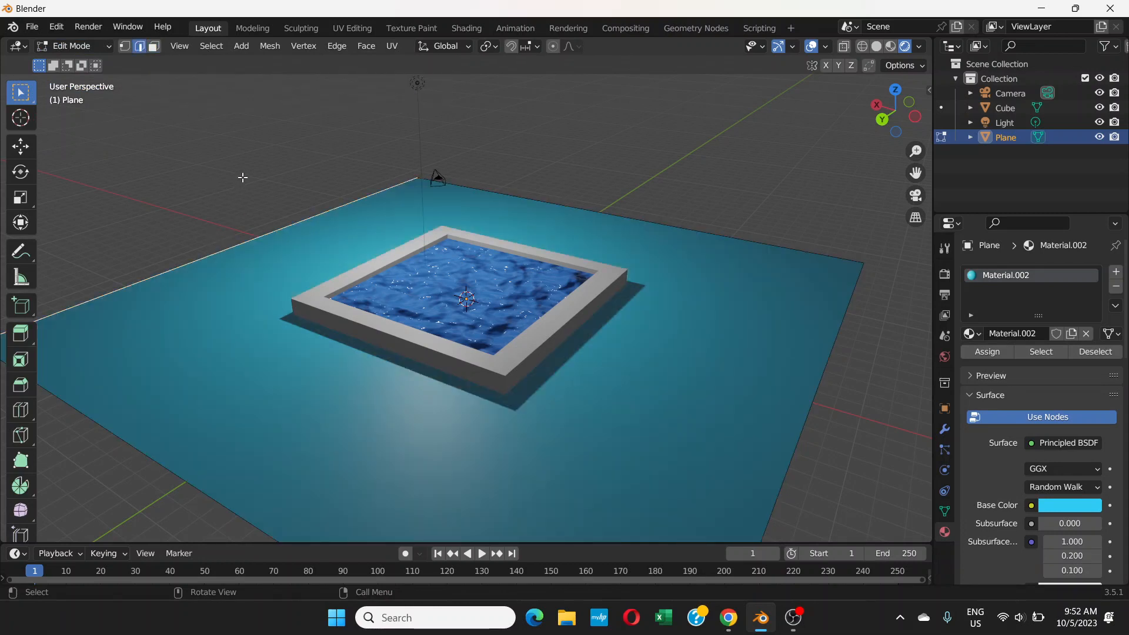
{"action": "key", "text": "e"}
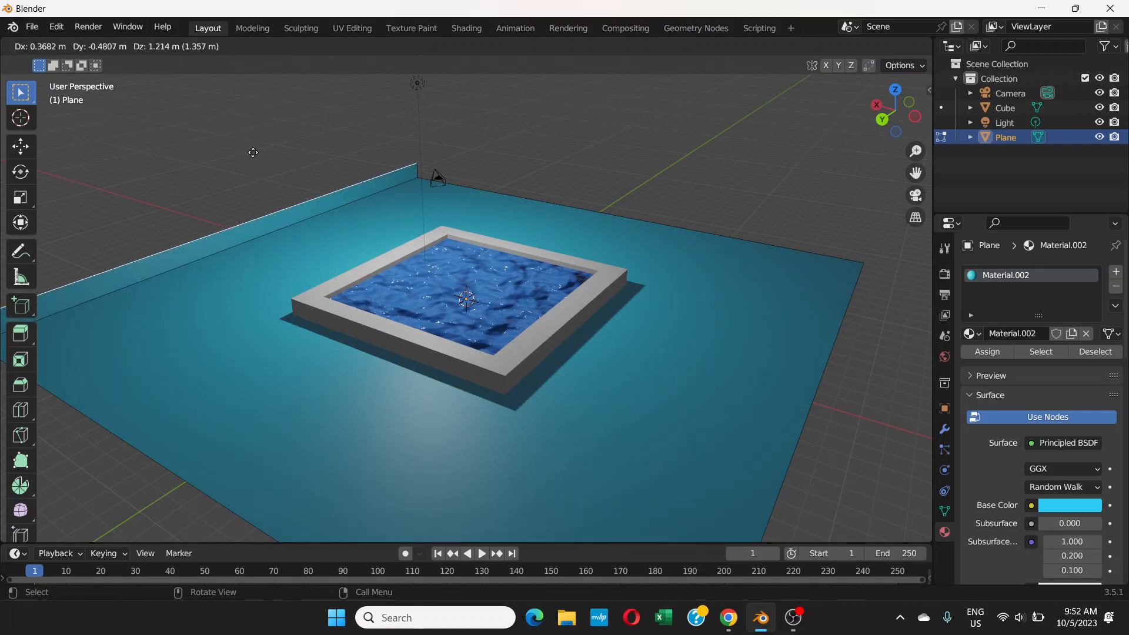
{"action": "key", "text": "z"}
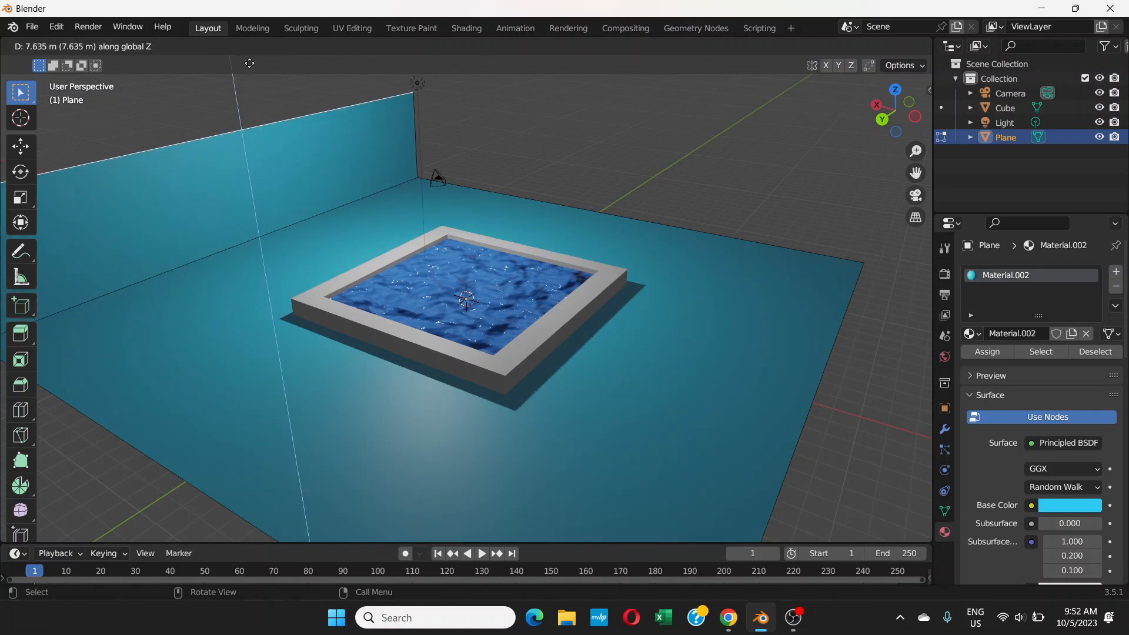
{"action": "left_click", "coordinate": [250, 65]}
- Raise the wall's top edge further along Z to make the wall taller
{"action": "scroll", "coordinate": [260, 148], "scroll_direction": "down", "scroll_amount": 3}
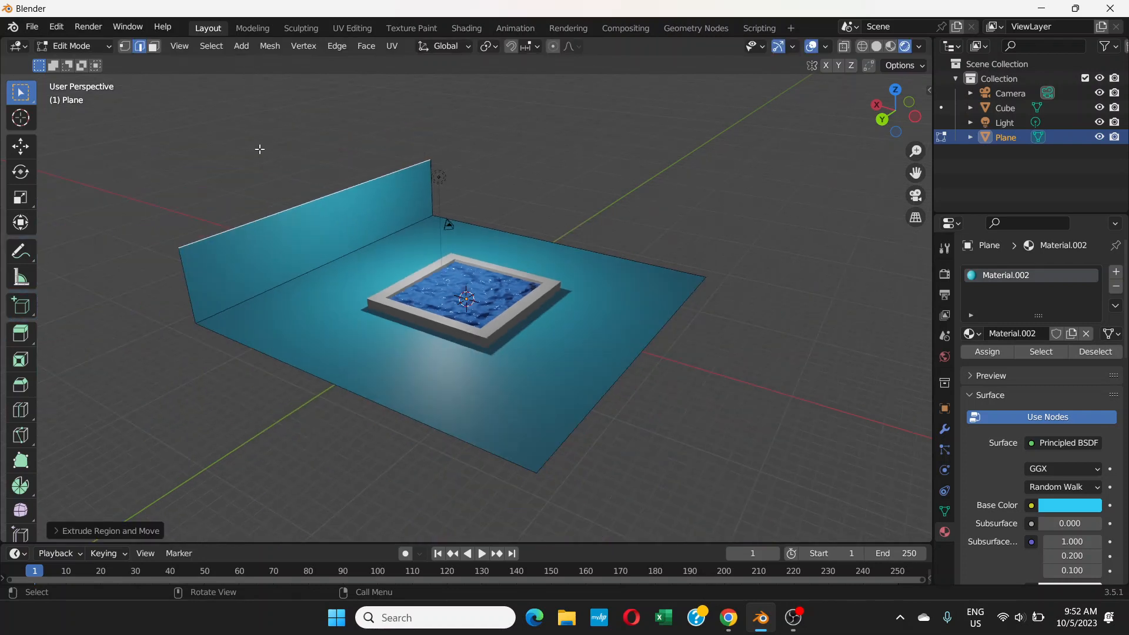
{"action": "key", "text": "e"}
{"action": "key", "text": "z"}
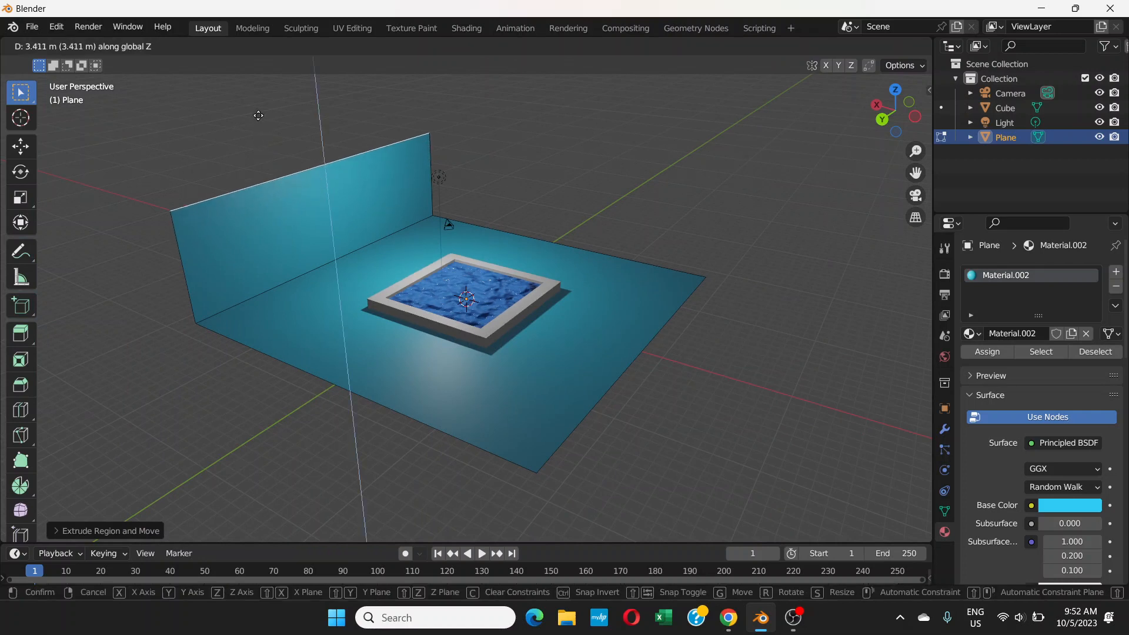
{"action": "left_click", "coordinate": [305, 135]}
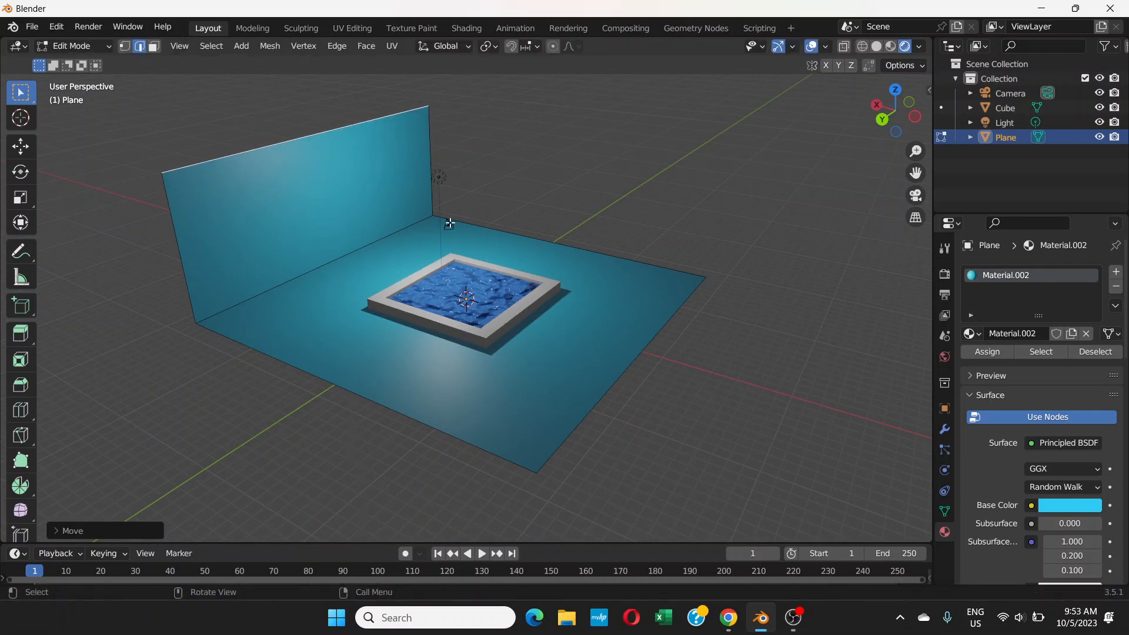
- Extrude the adjacent back edge of the floor about 14.4 m up along Z as a second wall matching the first wall's height
{"action": "left_click", "coordinate": [546, 240]}
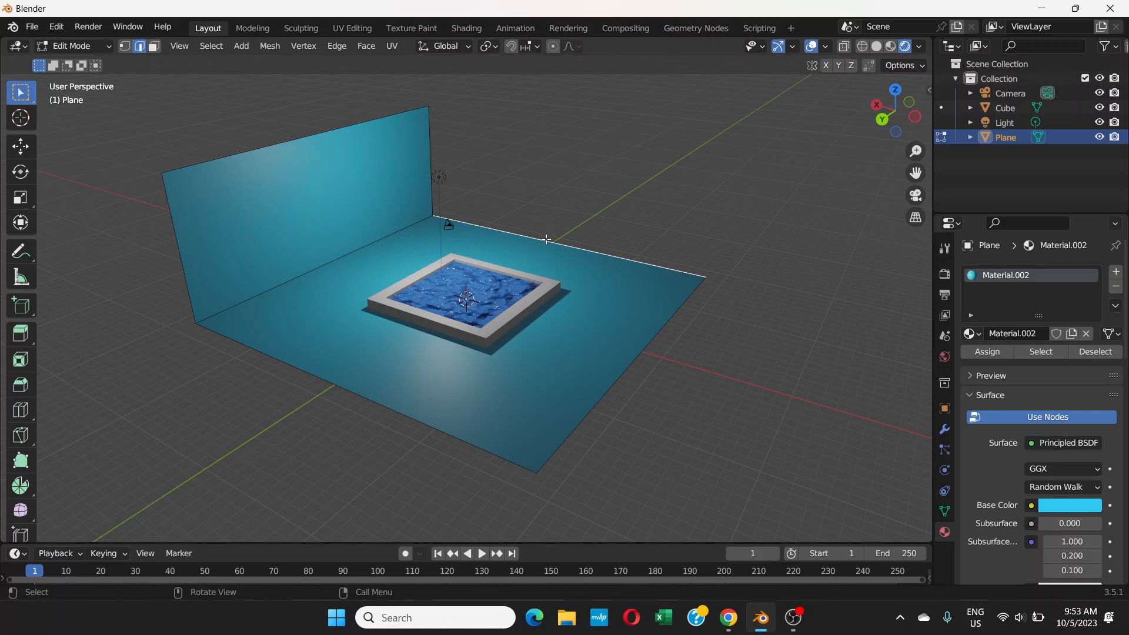
{"action": "key", "text": "e"}
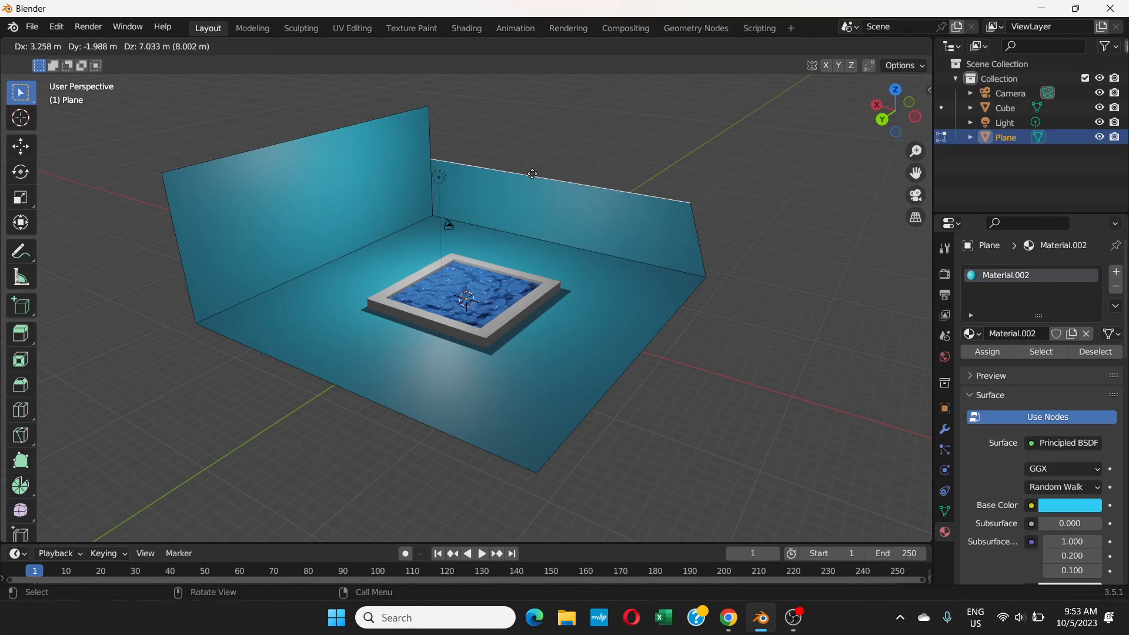
{"action": "key", "text": "z"}
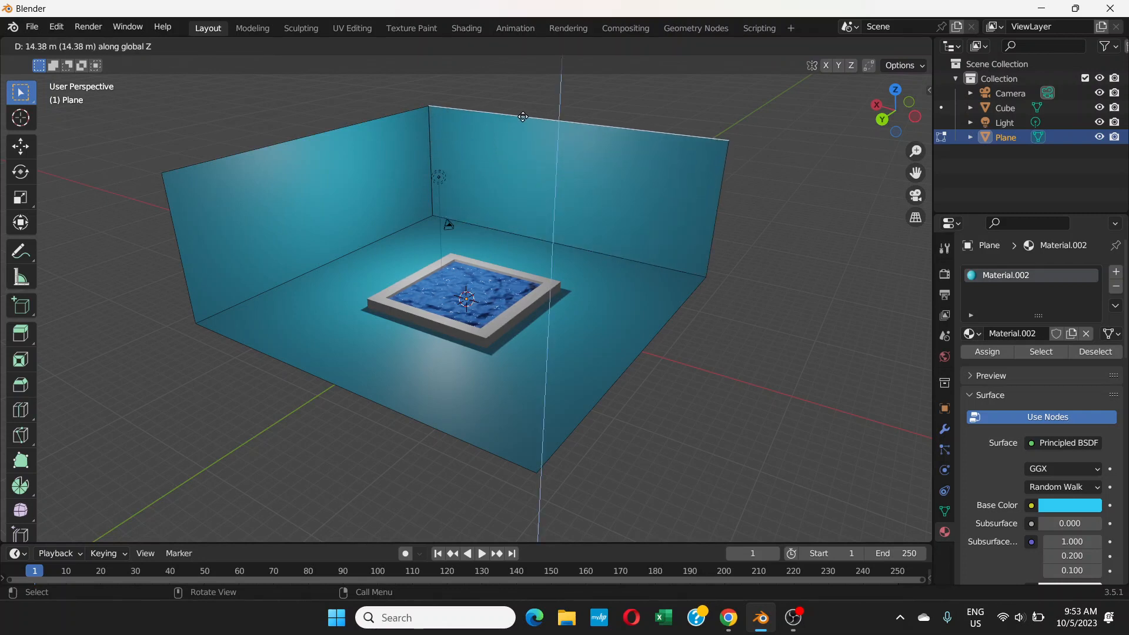
{"action": "left_click", "coordinate": [523, 116]}
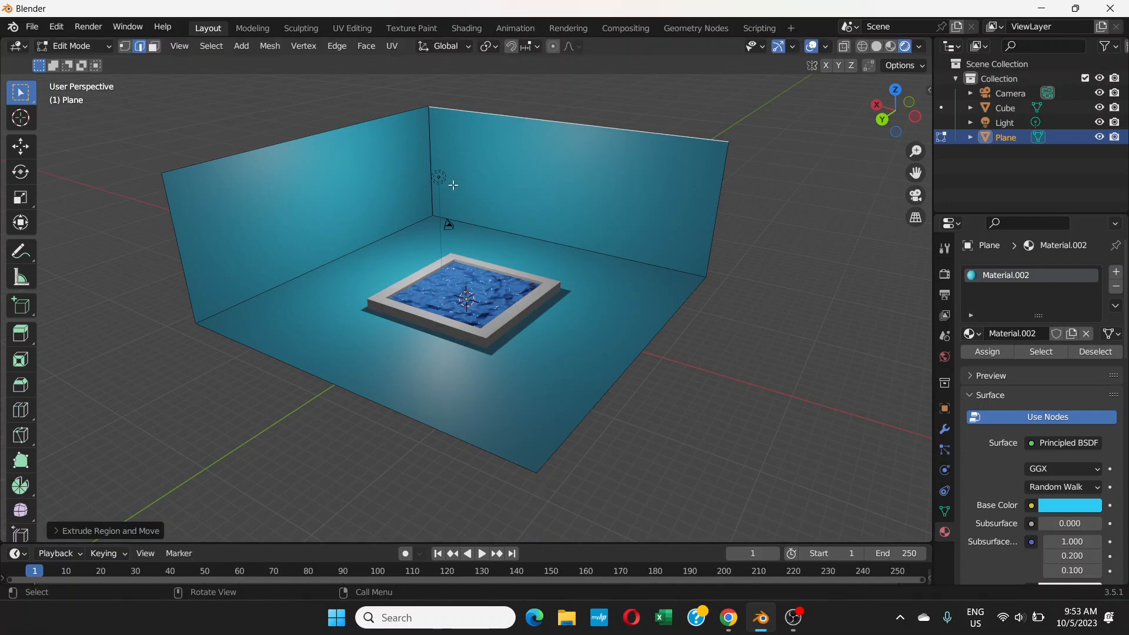
- In face select mode, select both wall faces of the plane and add a second material slot with a new material
{"action": "scroll", "coordinate": [450, 248], "scroll_direction": "up", "scroll_amount": 2}
{"action": "middle_click_drag", "start_coordinate": [436, 259], "coordinate": [398, 265]}
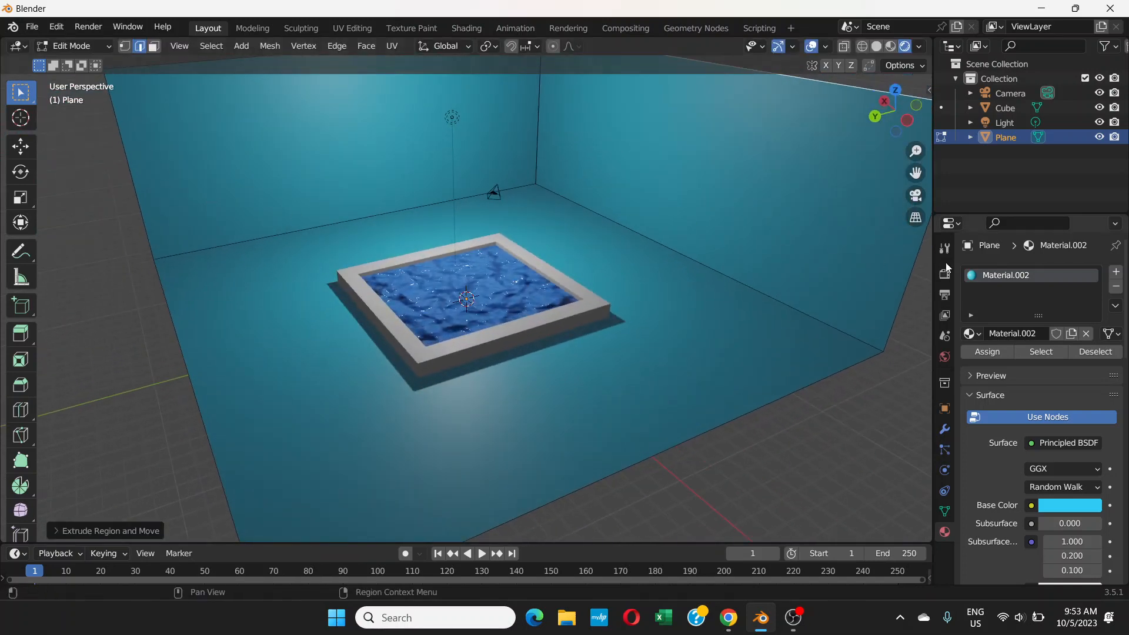
{"action": "left_click", "coordinate": [154, 46]}
{"action": "middle_click_drag", "start_coordinate": [541, 200], "coordinate": [546, 170]}
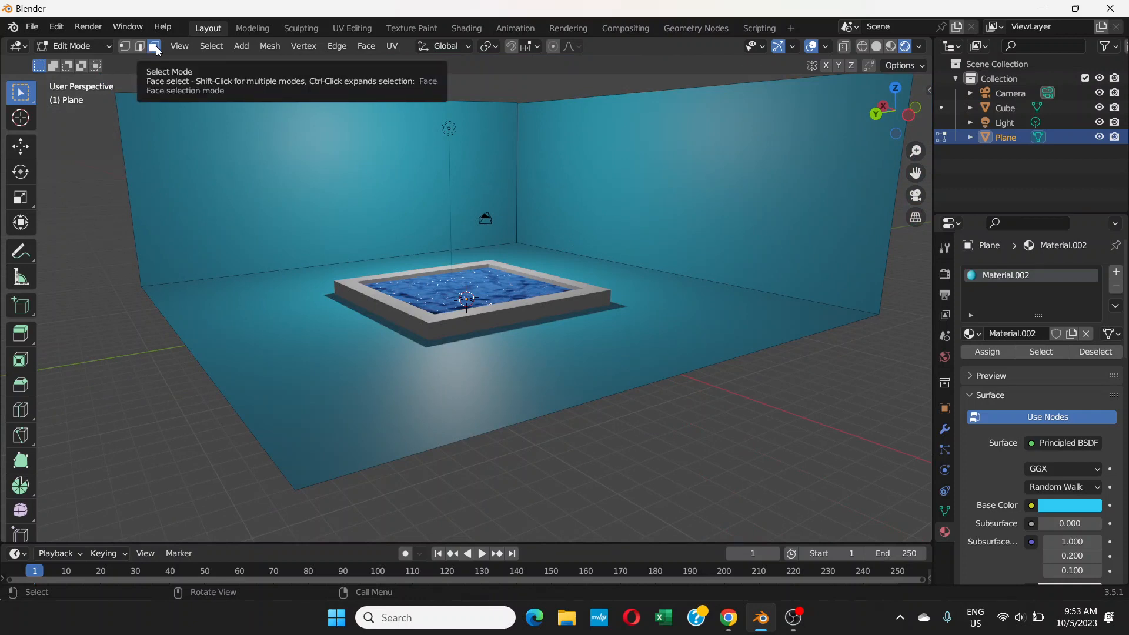
{"action": "left_click", "coordinate": [305, 171]}
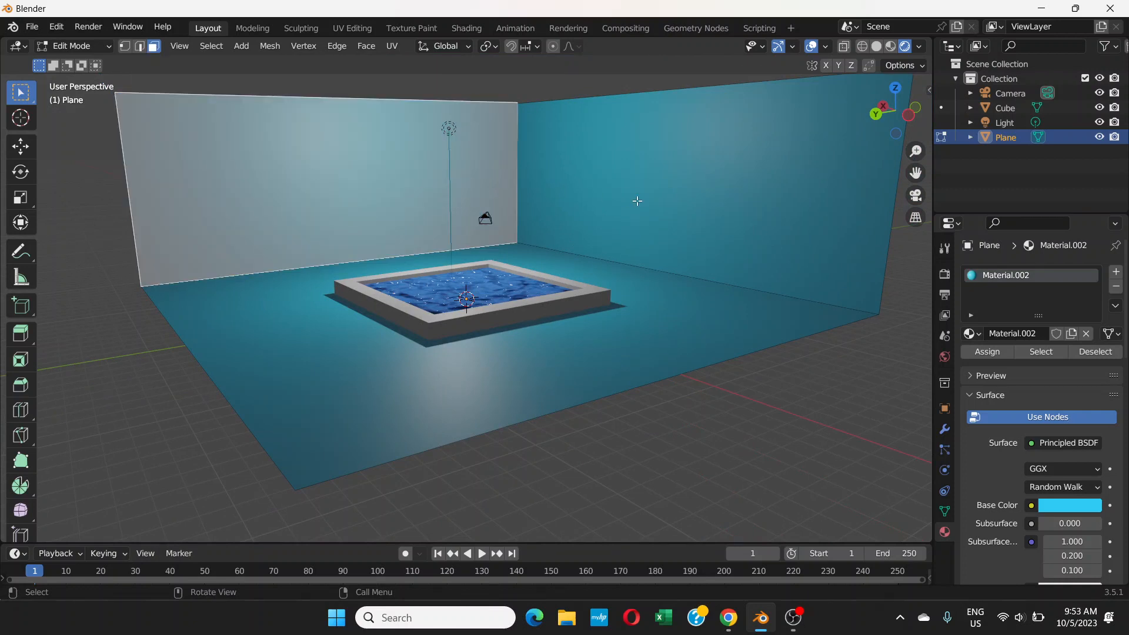
{"action": "left_click", "coordinate": [691, 197], "text": "shift"}
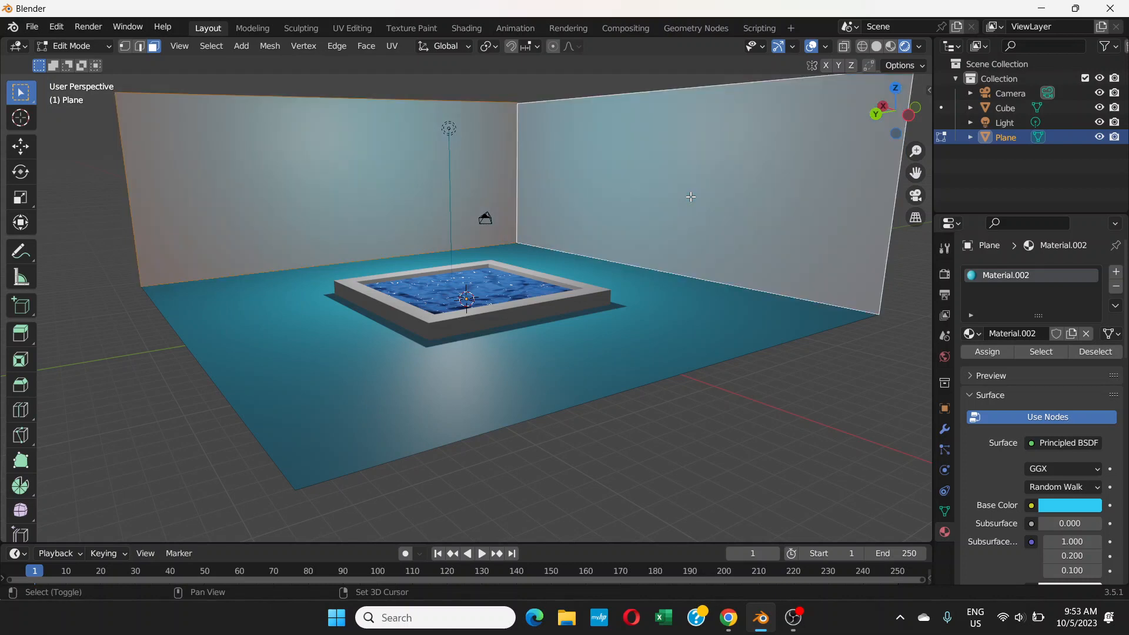
{"action": "left_click", "coordinate": [408, 150]}
{"action": "left_click", "coordinate": [610, 165], "text": "shift"}
{"action": "left_click", "coordinate": [1115, 272]}
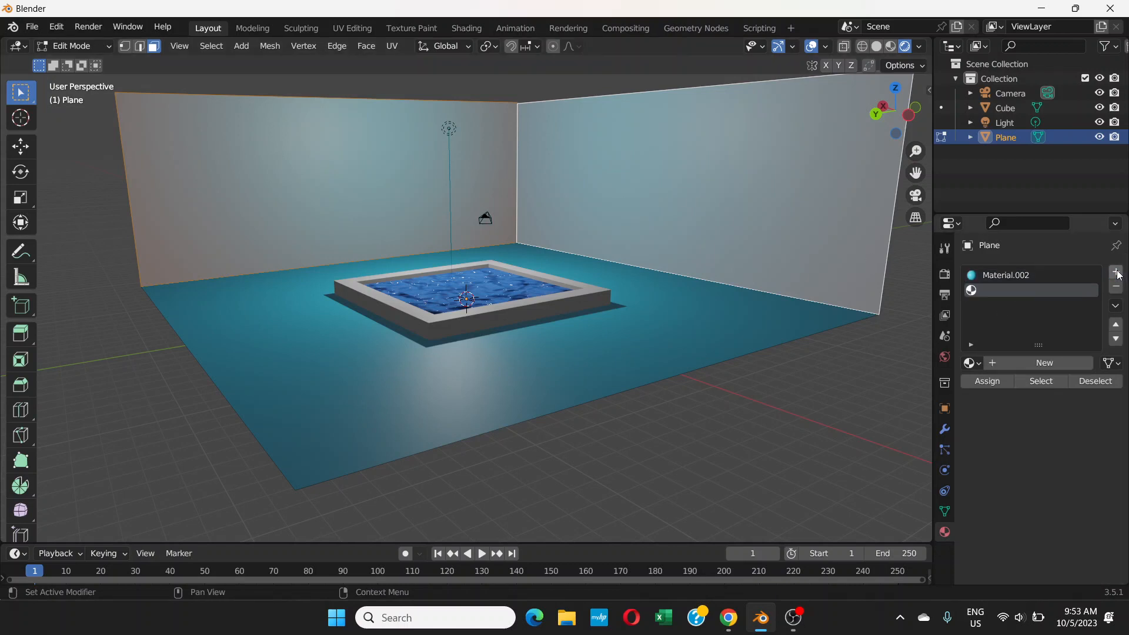
{"action": "left_click", "coordinate": [1042, 363]}
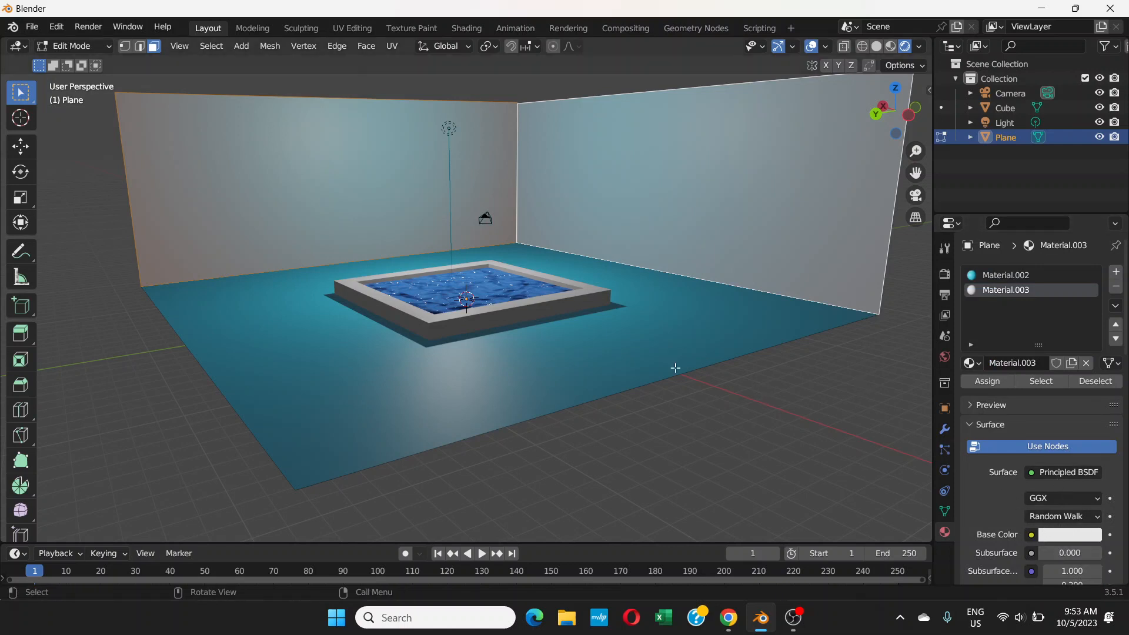
- Reselect both wall faces, assign the new white material to them, and deselect everything
{"action": "left_click", "coordinate": [104, 146]}
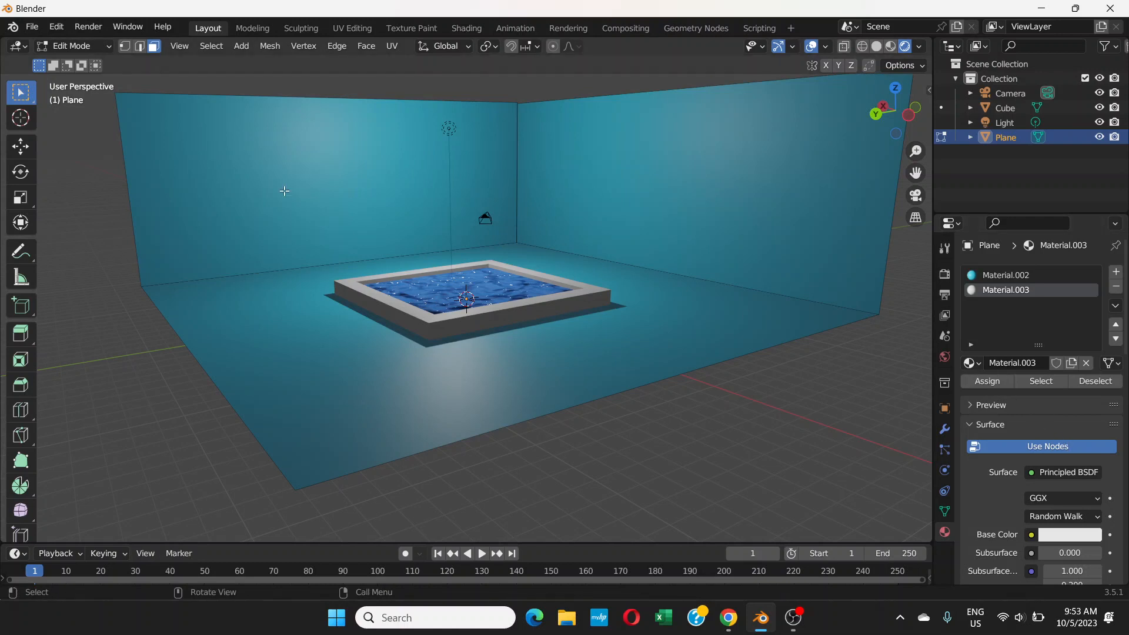
{"action": "left_click", "coordinate": [395, 187]}
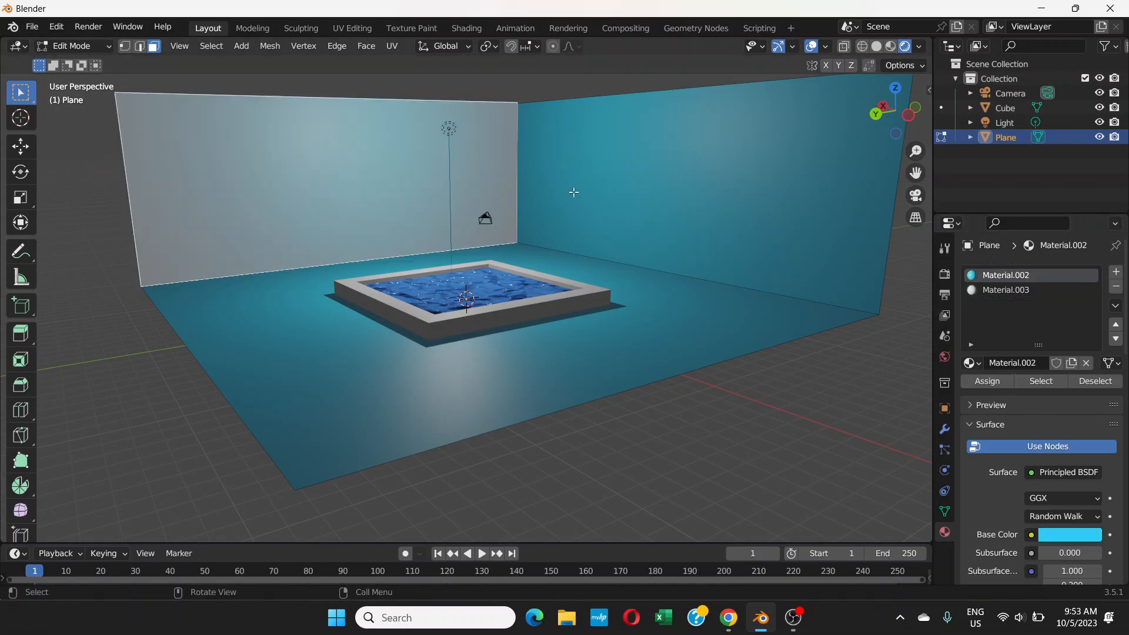
{"action": "left_click", "coordinate": [615, 192], "text": "shift"}
{"action": "left_click", "coordinate": [1035, 291]}
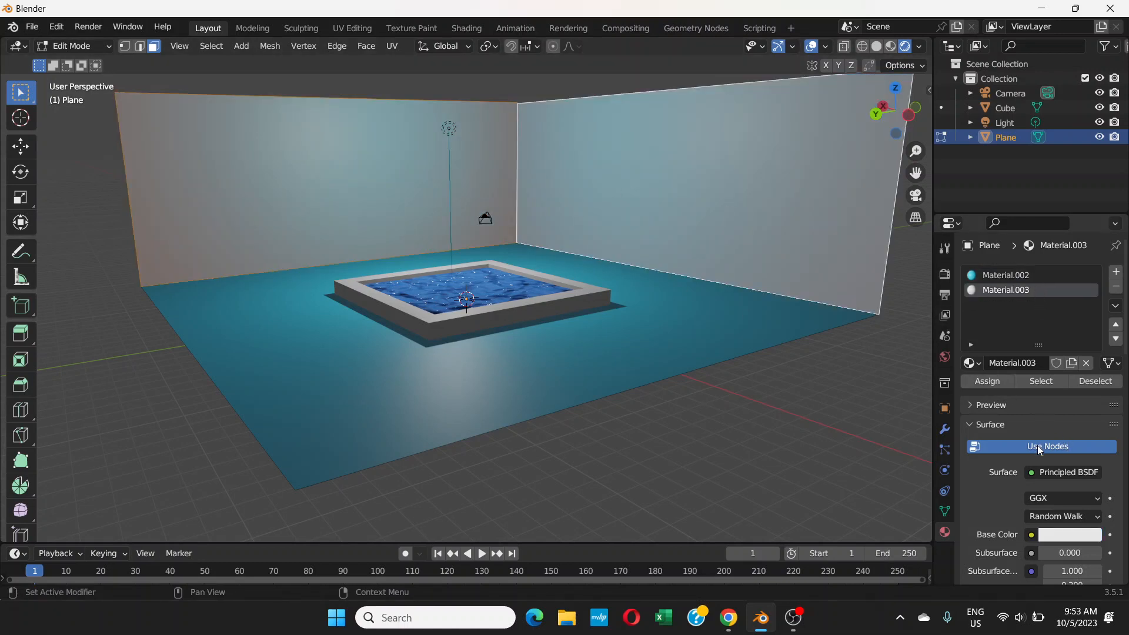
{"action": "left_click", "coordinate": [990, 381]}
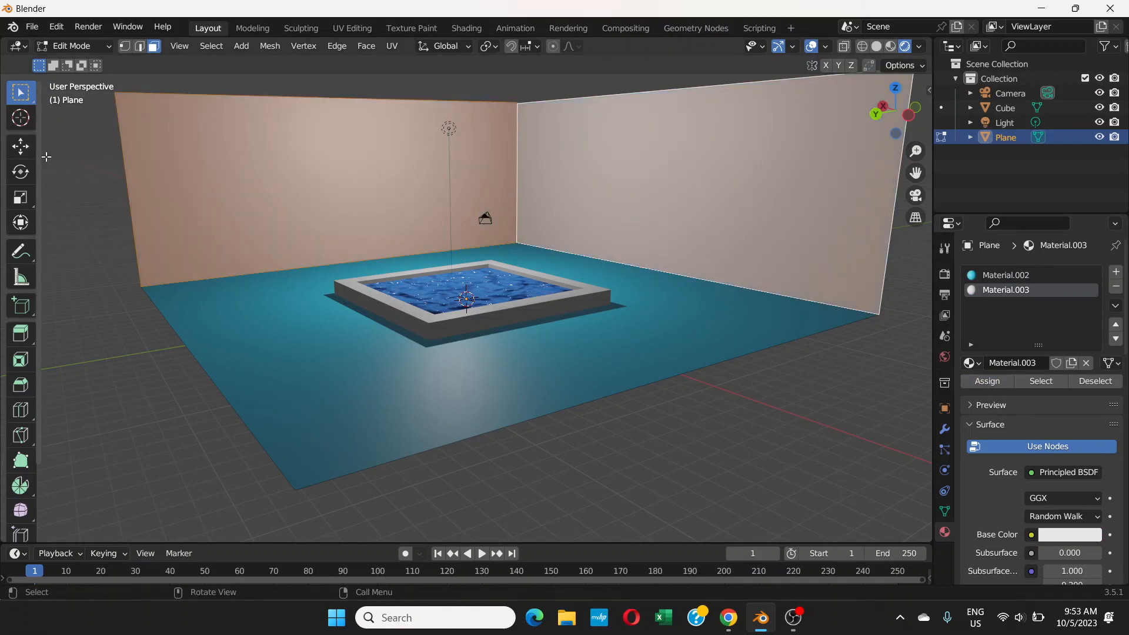
{"action": "key", "text": "alt+a"}
{"action": "scroll", "coordinate": [460, 223], "scroll_direction": "down", "scroll_amount": 4}
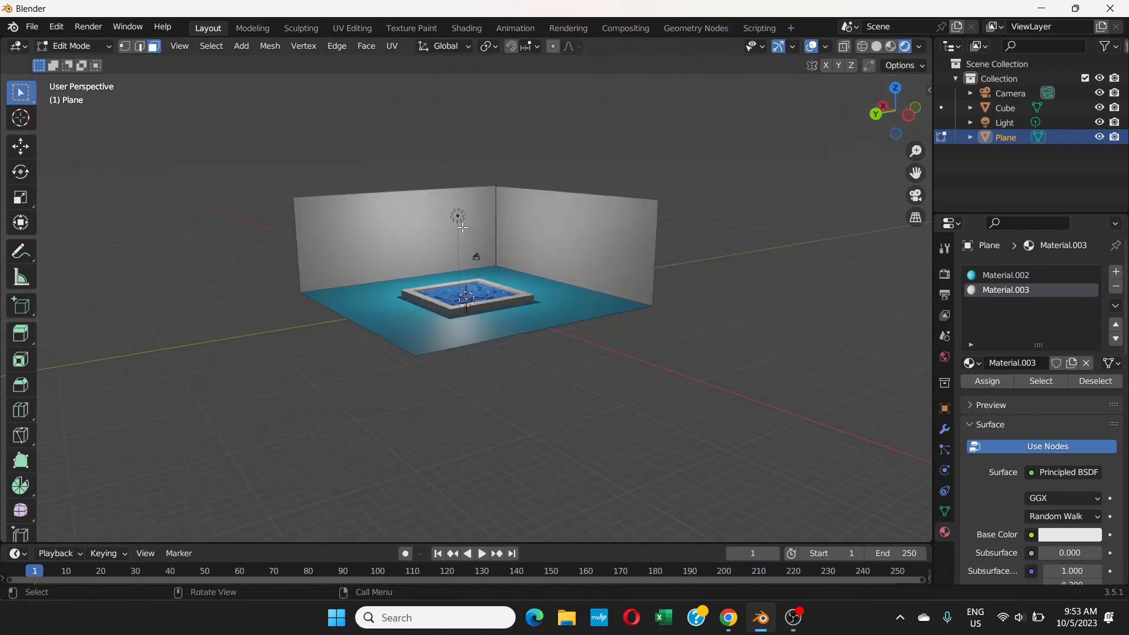
{"action": "scroll", "coordinate": [463, 227], "scroll_direction": "up", "scroll_amount": 4}
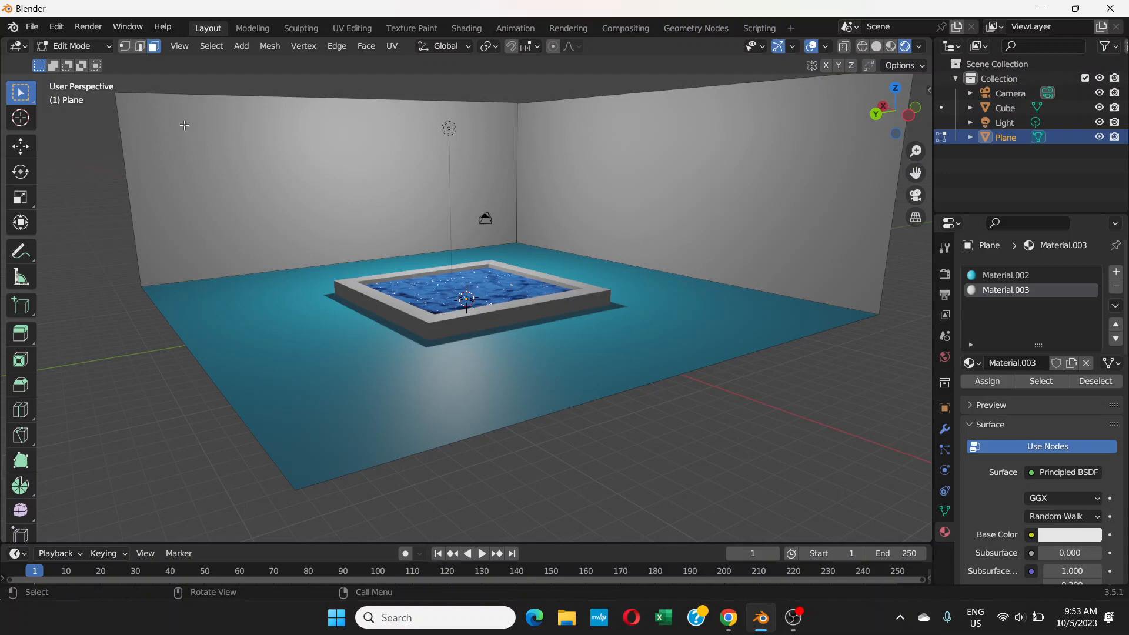
- Return to Object Mode and move the point light slightly sideways toward the open side of the room
{"action": "left_click", "coordinate": [100, 46]}
{"action": "left_click", "coordinate": [50, 63]}
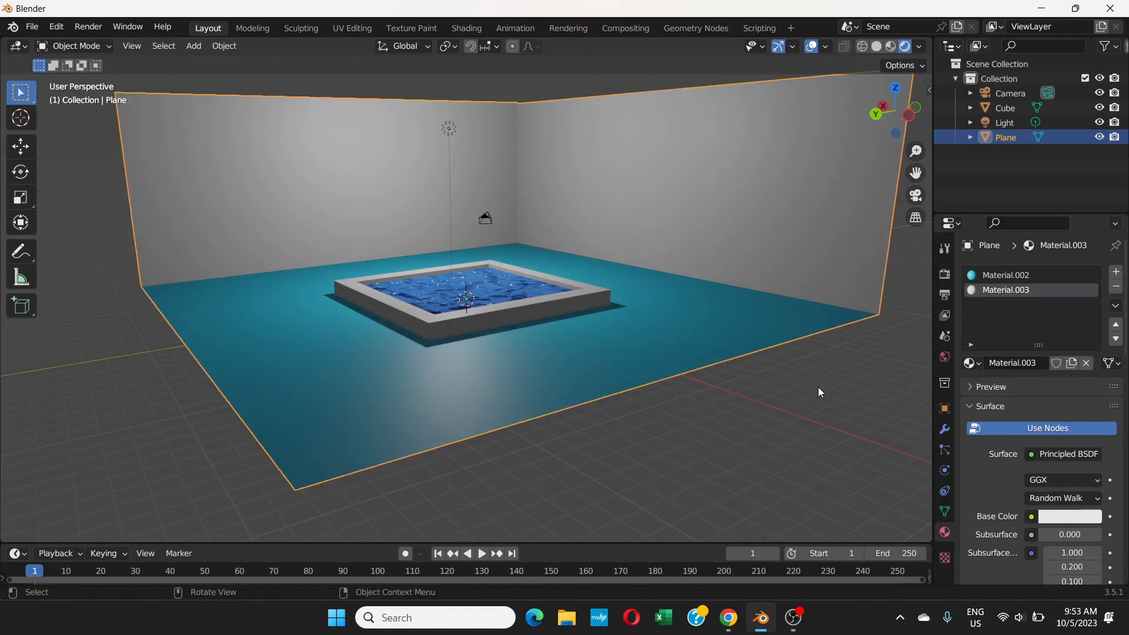
{"action": "left_click", "coordinate": [817, 387]}
{"action": "mouse_move", "coordinate": [817, 386]}
{"action": "middle_mouse_down"}
{"action": "mouse_move", "coordinate": [788, 414]}
{"action": "mouse_move", "coordinate": [763, 382]}
{"action": "mouse_move", "coordinate": [819, 396]}
{"action": "middle_mouse_up"}
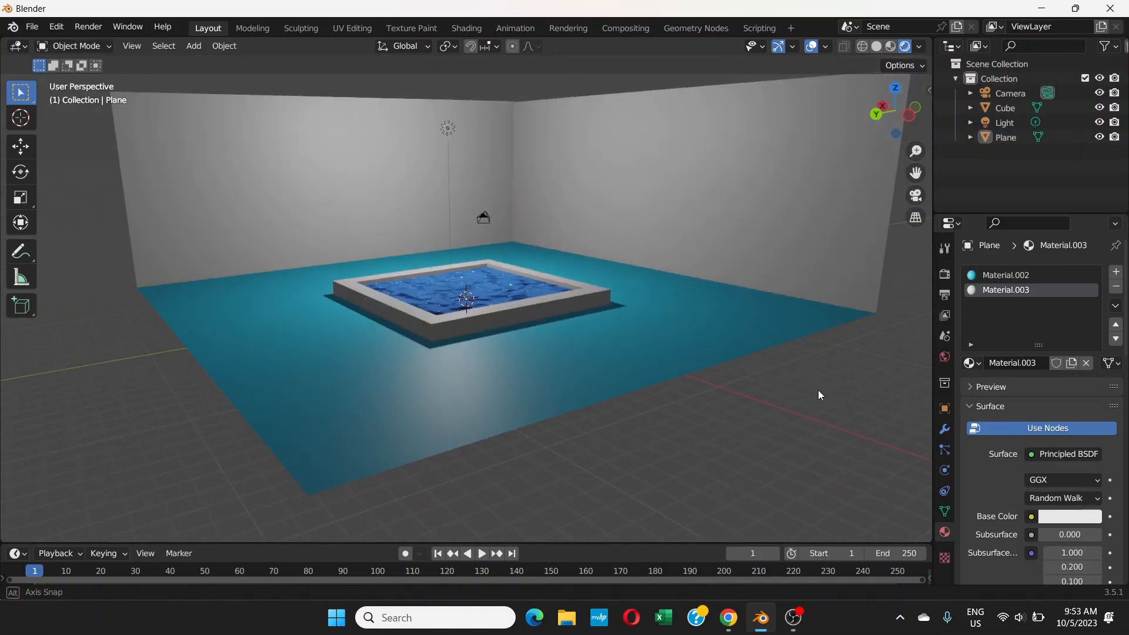
{"action": "left_click", "coordinate": [446, 130]}
{"action": "key", "text": "g"}
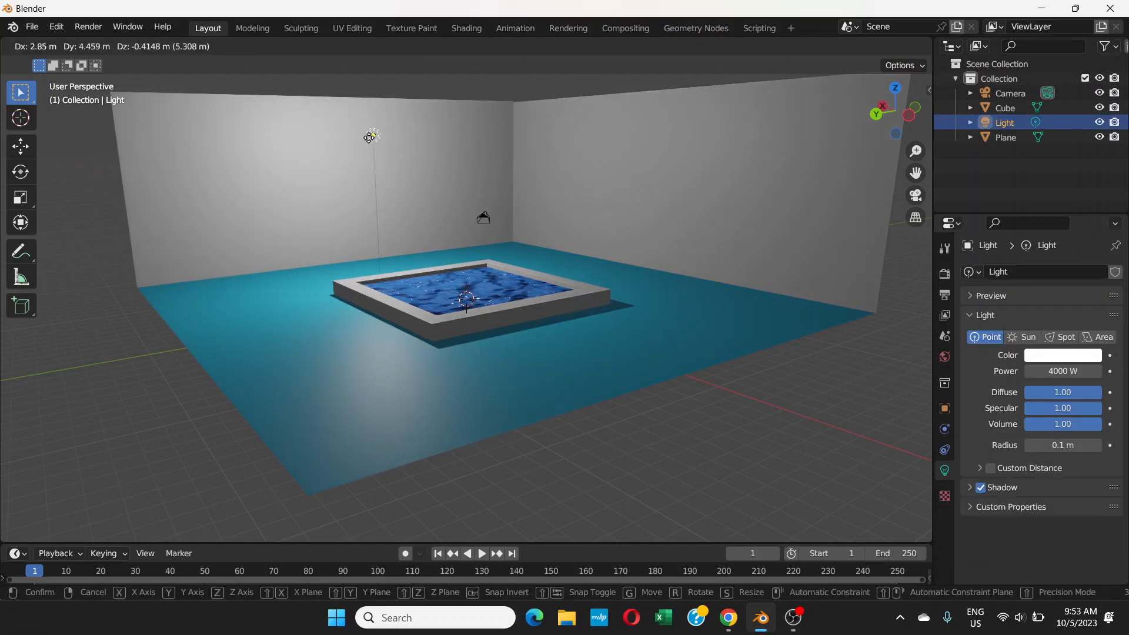
{"action": "left_click", "coordinate": [412, 131]}
- Set the pool frame material's base color to light blue with hue 0.565, saturation 0.786 and value 1.000
{"action": "scroll", "coordinate": [458, 183], "scroll_direction": "down", "scroll_amount": 4}
{"action": "middle_click_drag", "start_coordinate": [460, 196], "coordinate": [457, 229]}
{"action": "scroll", "coordinate": [460, 270], "scroll_direction": "up", "scroll_amount": 5}
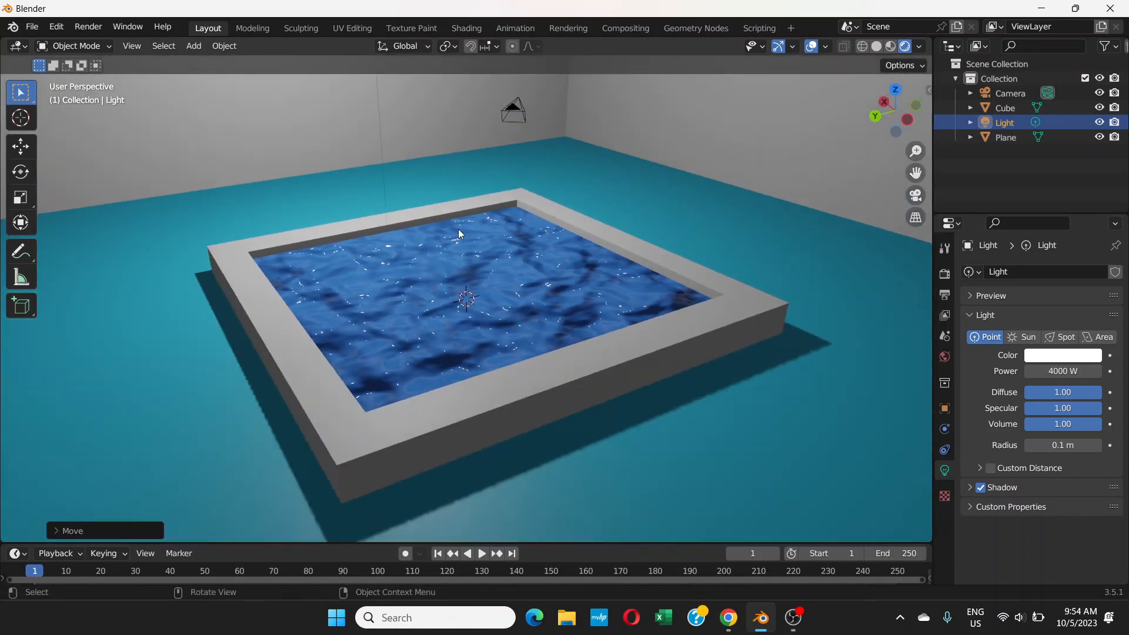
{"action": "left_click", "coordinate": [235, 274]}
{"action": "left_click", "coordinate": [1032, 275]}
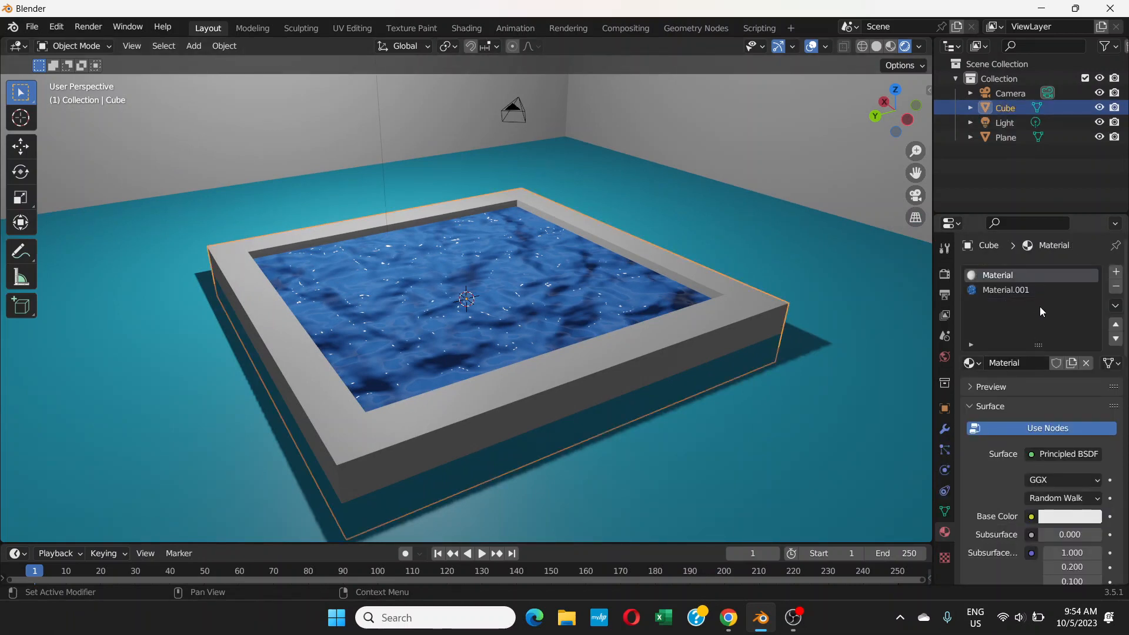
{"action": "left_click", "coordinate": [1073, 518]}
{"action": "left_click", "coordinate": [1029, 335]}
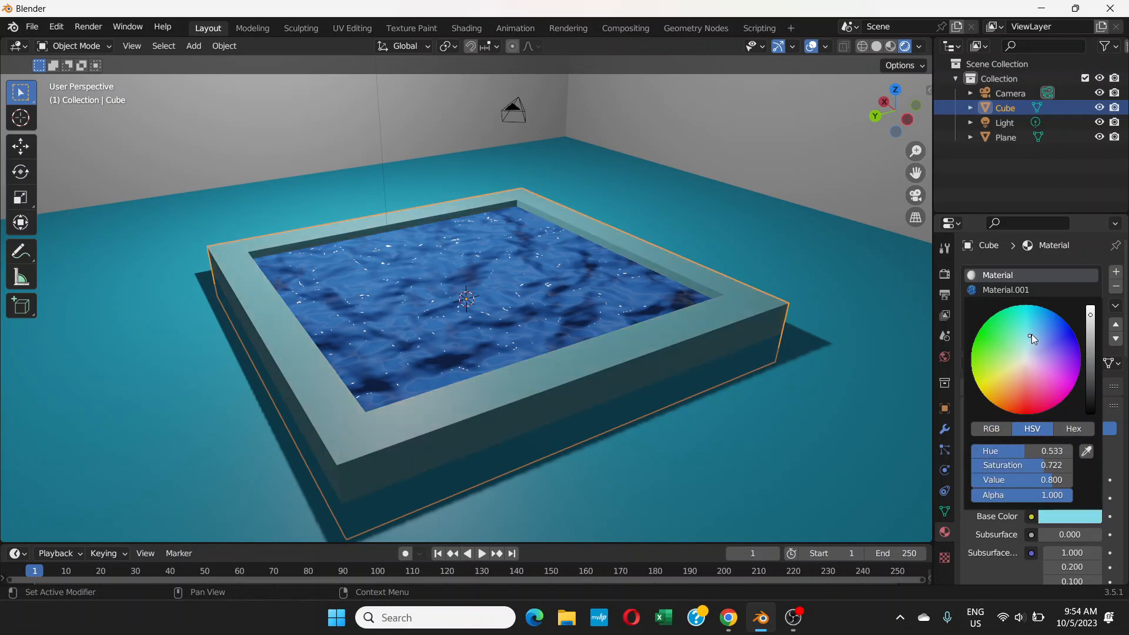
{"action": "left_click", "coordinate": [1029, 324]}
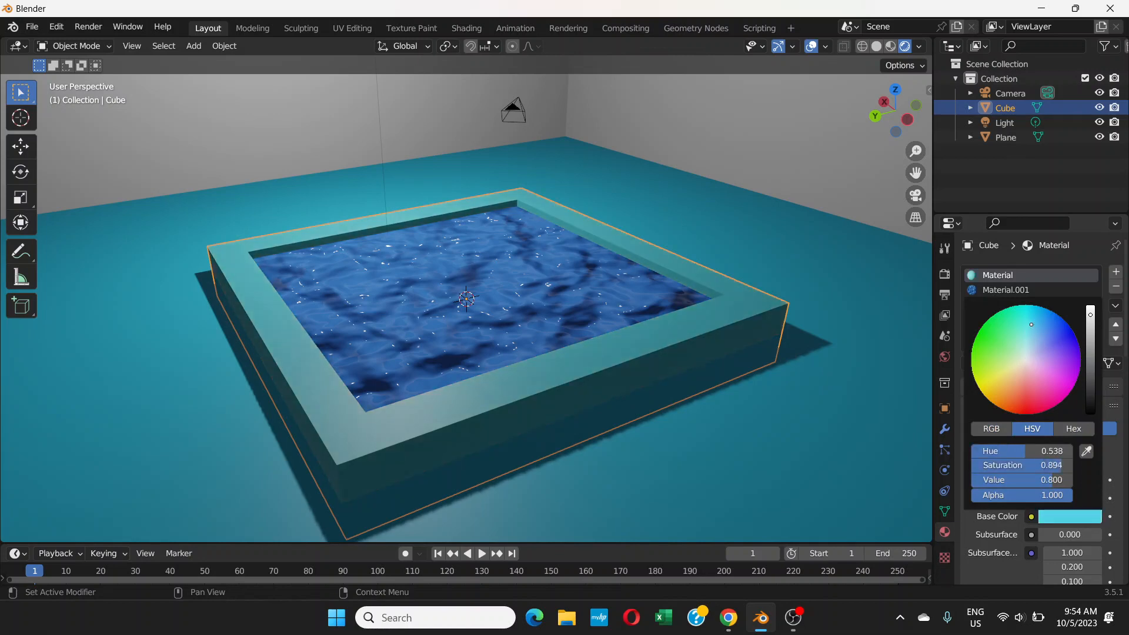
{"action": "left_click_drag", "start_coordinate": [1030, 324], "coordinate": [1090, 305]}
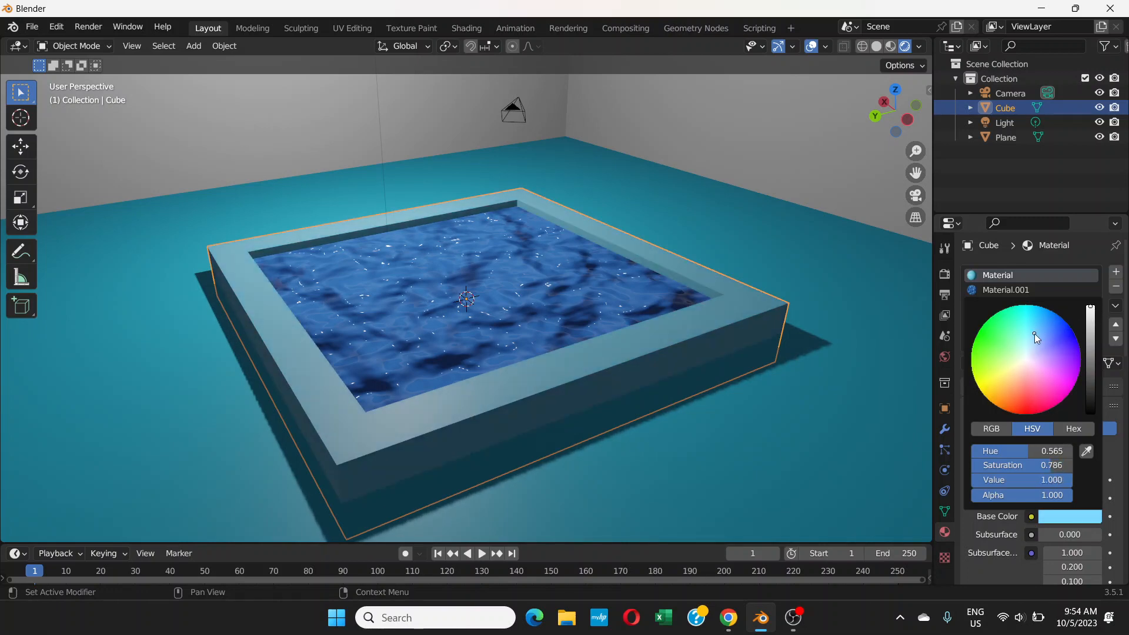
{"action": "left_click", "coordinate": [839, 283]}
- Change the light above the pool to a Sun with a strength of 20
{"action": "mouse_move", "coordinate": [838, 278]}
{"action": "middle_mouse_down"}
{"action": "mouse_move", "coordinate": [799, 277]}
{"action": "mouse_move", "coordinate": [830, 269]}
{"action": "middle_mouse_up"}
{"action": "scroll", "coordinate": [805, 281], "scroll_direction": "down", "scroll_amount": 10}
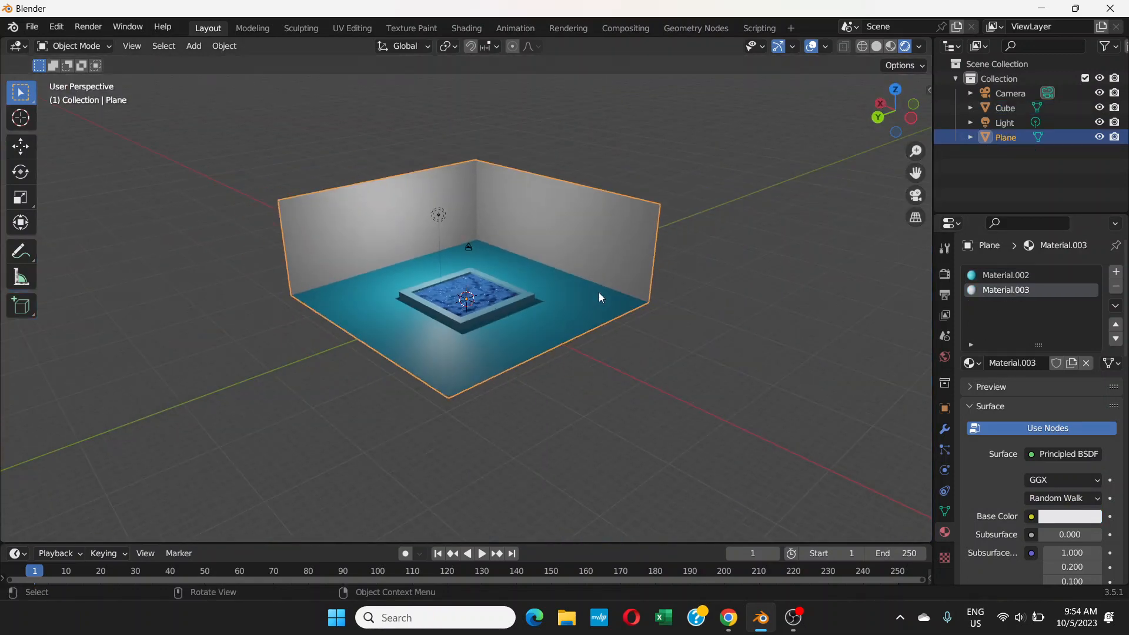
{"action": "scroll", "coordinate": [598, 291], "scroll_direction": "up", "scroll_amount": 3}
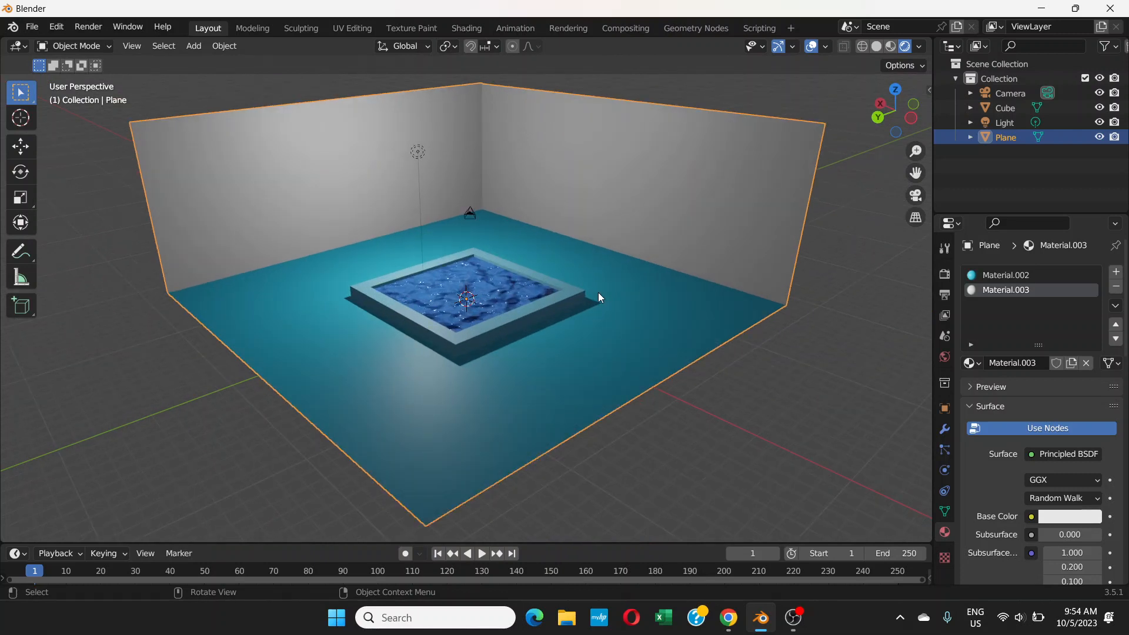
{"action": "left_click", "coordinate": [428, 177]}
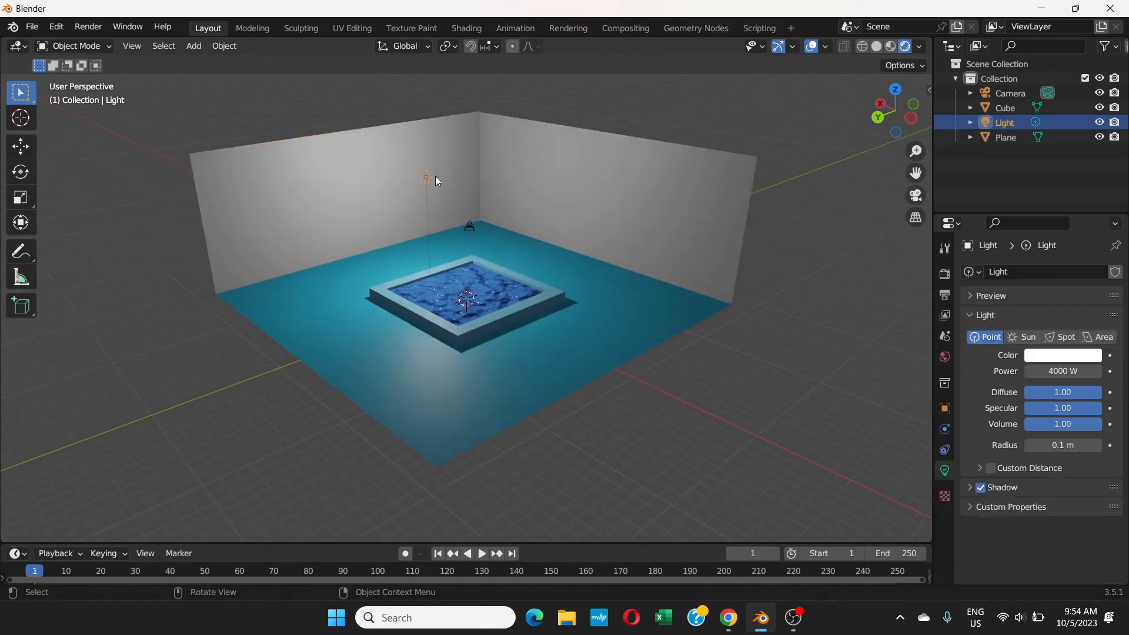
{"action": "left_click", "coordinate": [1026, 339]}
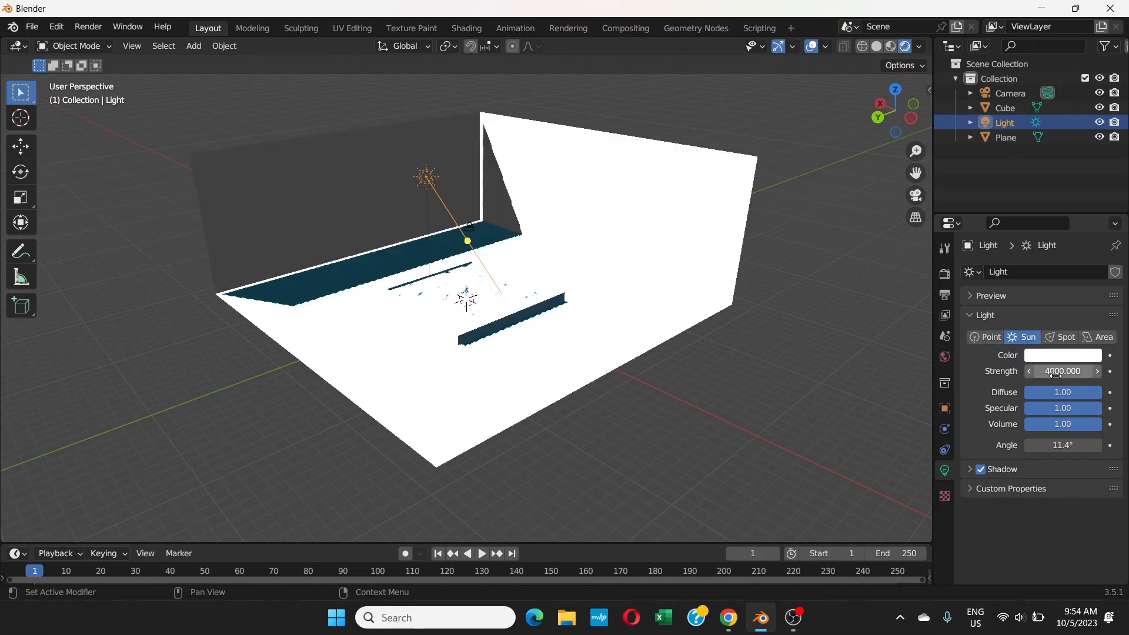
{"action": "left_click", "coordinate": [1056, 372]}
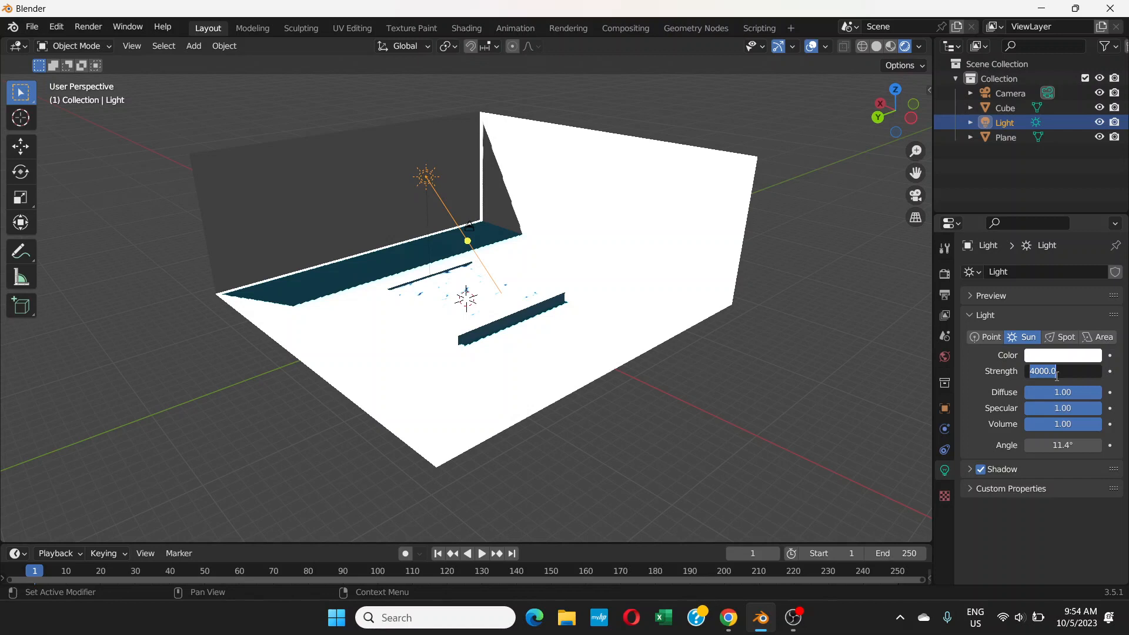
{"action": "type", "text": "20"}
{"action": "key", "text": "Return"}
- Set the sun's strength to 10 and inspect how it lights the pool and walls
{"action": "left_click", "coordinate": [1056, 373]}
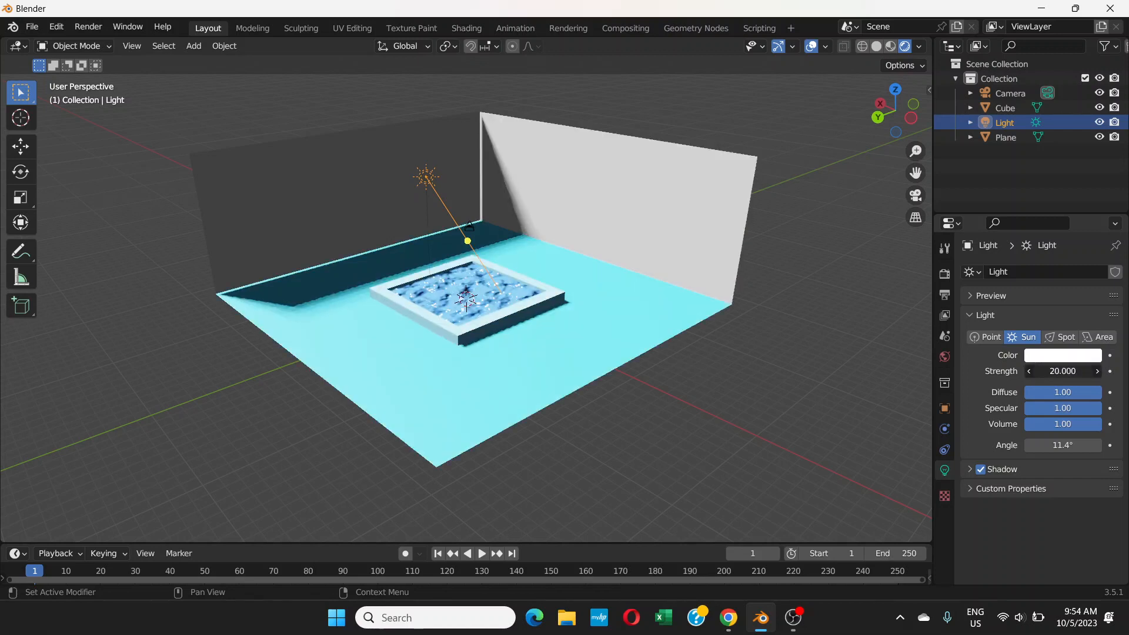
{"action": "type", "text": "10"}
{"action": "key", "text": "Return"}
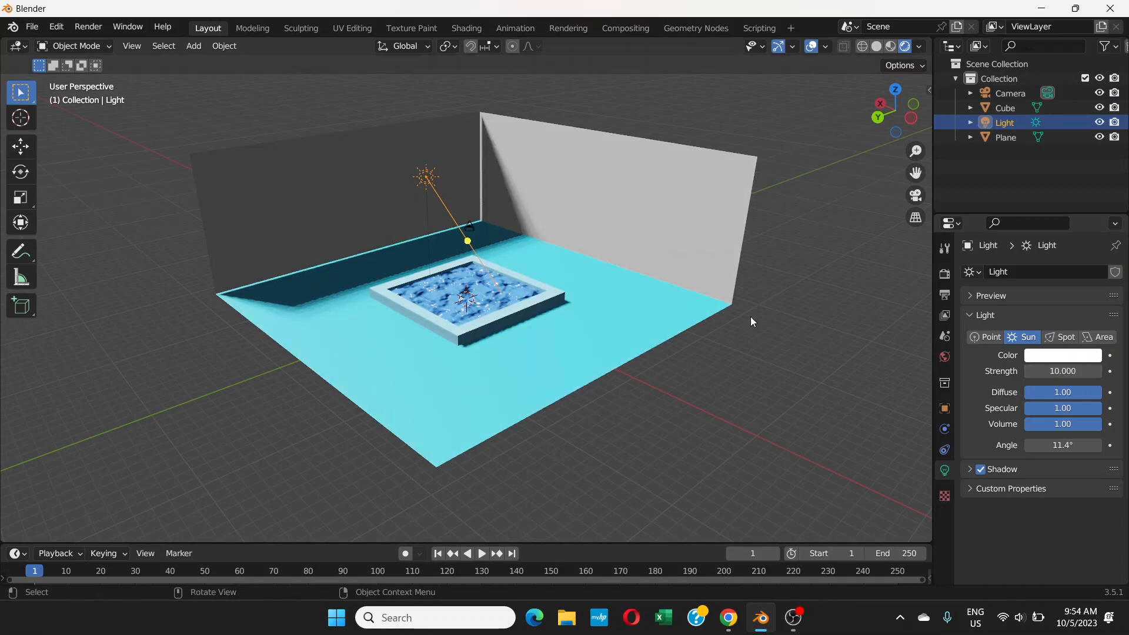
{"action": "middle_click_drag", "start_coordinate": [384, 223], "coordinate": [452, 283]}
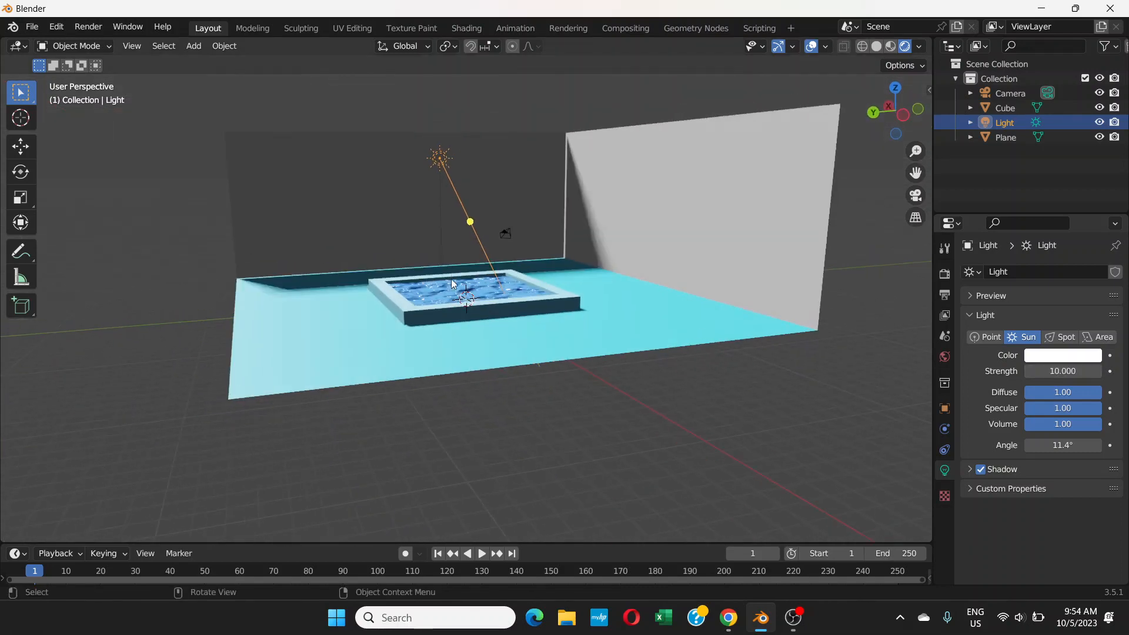
{"action": "middle_click_drag", "start_coordinate": [513, 351], "coordinate": [703, 358]}
{"action": "scroll", "coordinate": [538, 298], "scroll_direction": "up", "scroll_amount": 6}
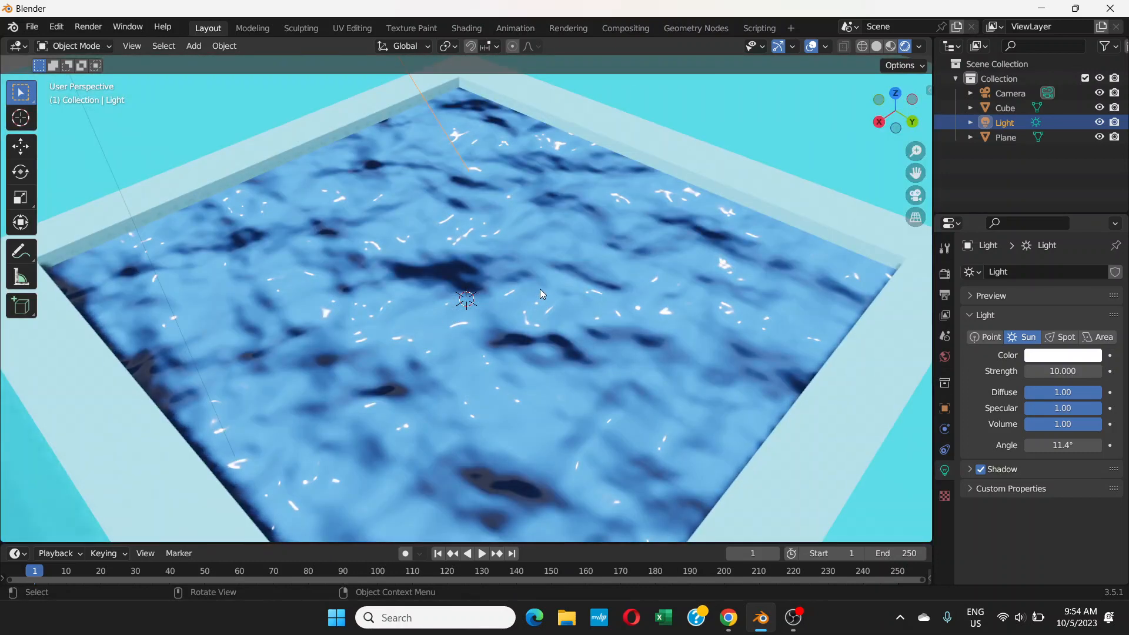
{"action": "scroll", "coordinate": [539, 288], "scroll_direction": "down", "scroll_amount": 1}
{"action": "scroll", "coordinate": [540, 288], "scroll_direction": "down", "scroll_amount": 4}
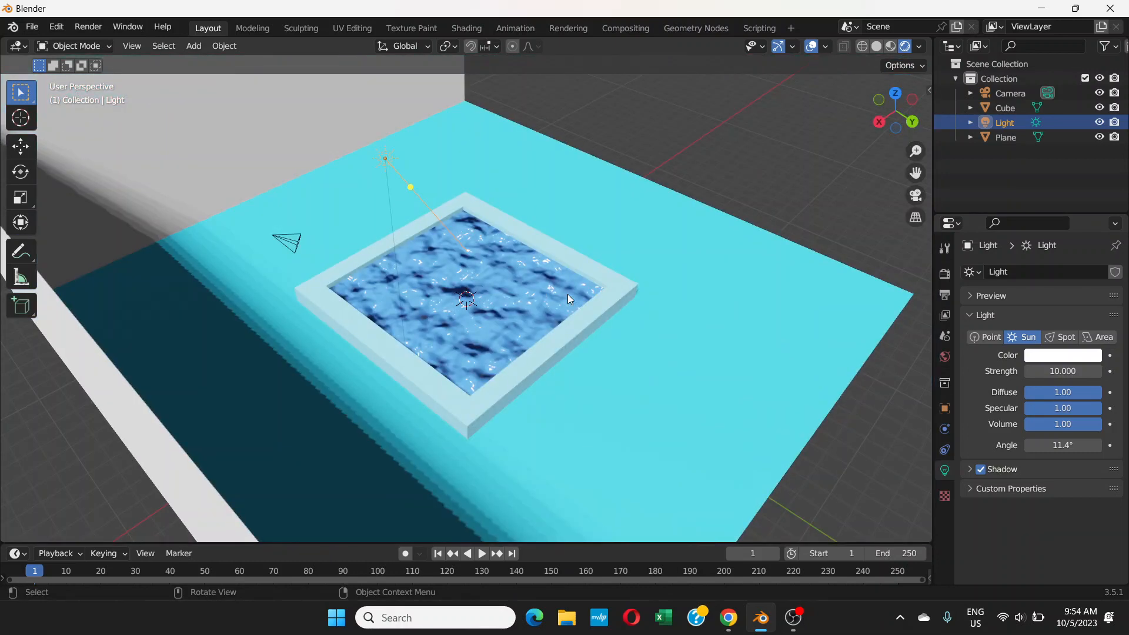
- Change the light to a Point light with a power of 5000 W
{"action": "left_click", "coordinate": [986, 337]}
{"action": "left_click", "coordinate": [1053, 371]}
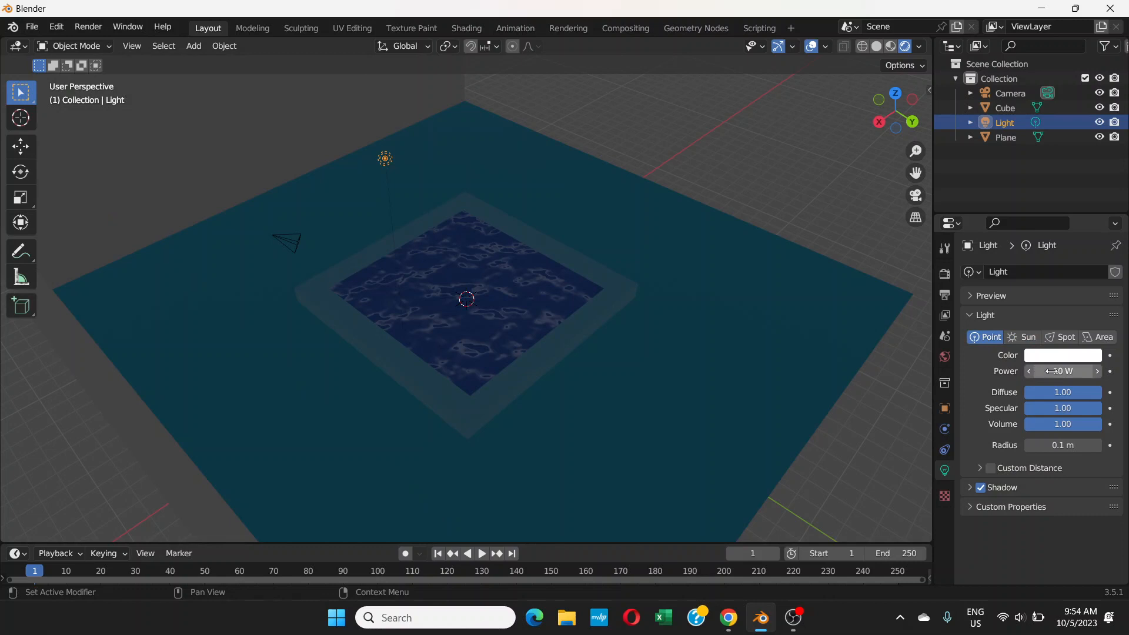
{"action": "type", "text": "400"}
{"action": "key", "text": "BackSpace"}
{"action": "key", "text": "BackSpace"}
{"action": "type", "text": "5000"}
{"action": "key", "text": "Return"}
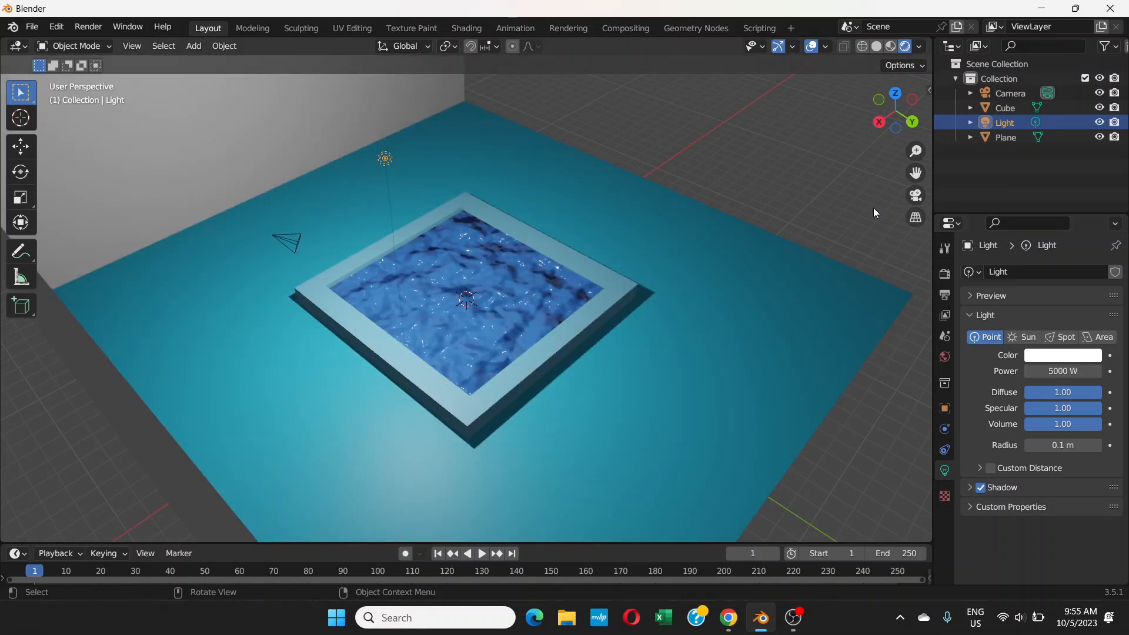
- Move the point light up and across, above the height of the walls
{"action": "scroll", "coordinate": [574, 258], "scroll_direction": "down", "scroll_amount": 1}
{"action": "scroll", "coordinate": [446, 215], "scroll_direction": "down", "scroll_amount": 1}
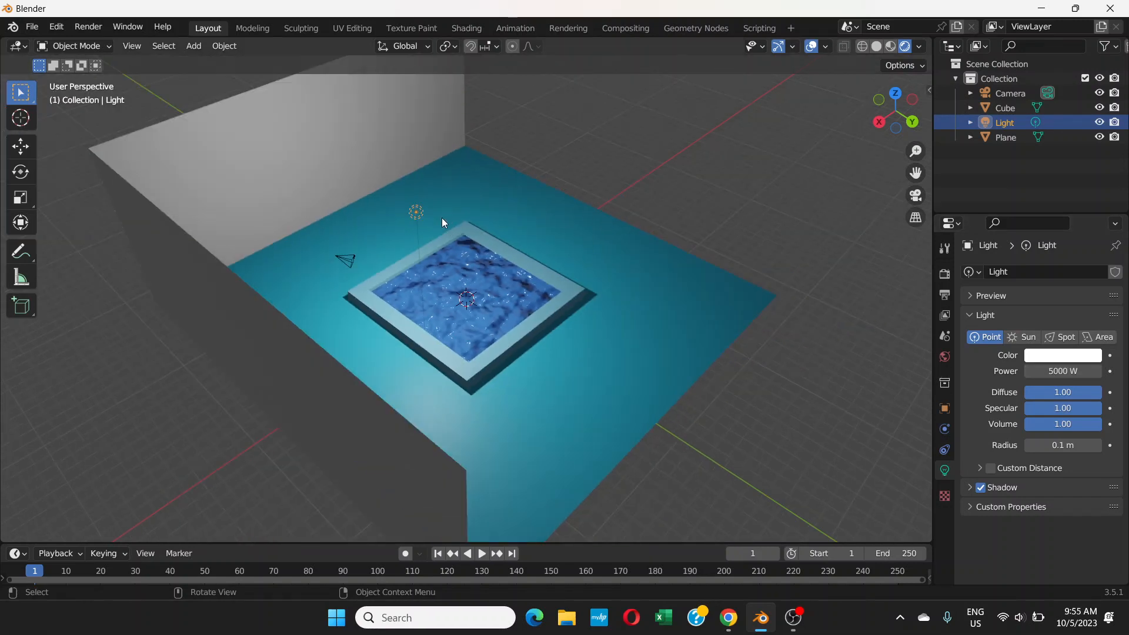
{"action": "middle_click_drag", "start_coordinate": [443, 218], "coordinate": [445, 186]}
{"action": "key", "text": "g"}
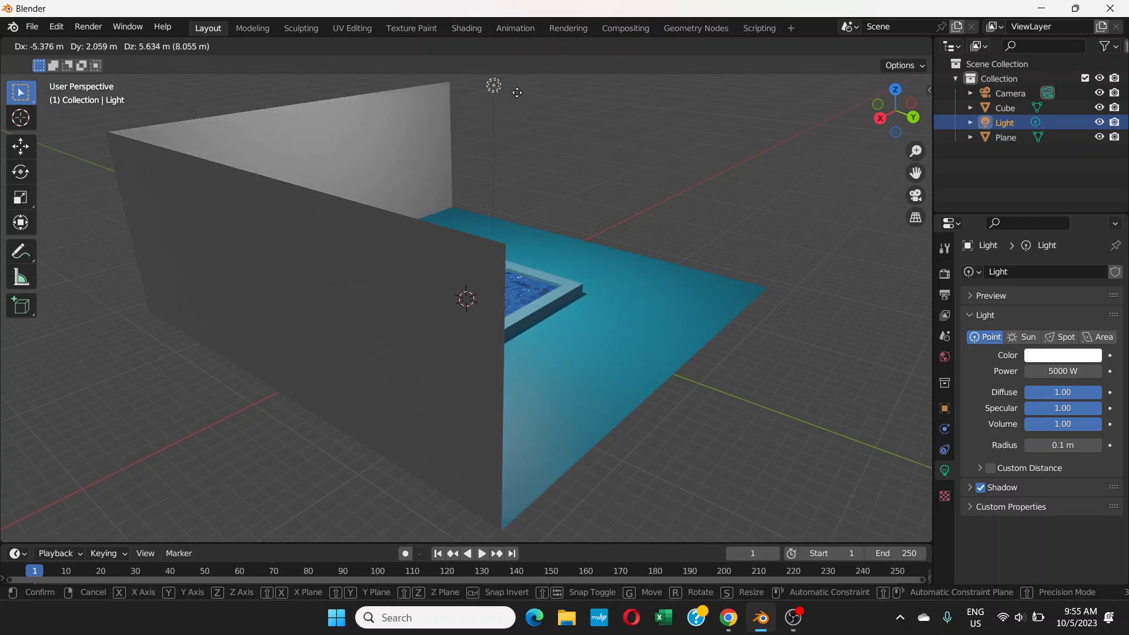
{"action": "left_click", "coordinate": [549, 97]}
- Move the point light down below the wall tops and place it over the open floor beside the pool
{"action": "middle_click_drag", "start_coordinate": [612, 202], "coordinate": [368, 196]}
{"action": "key", "text": "g"}
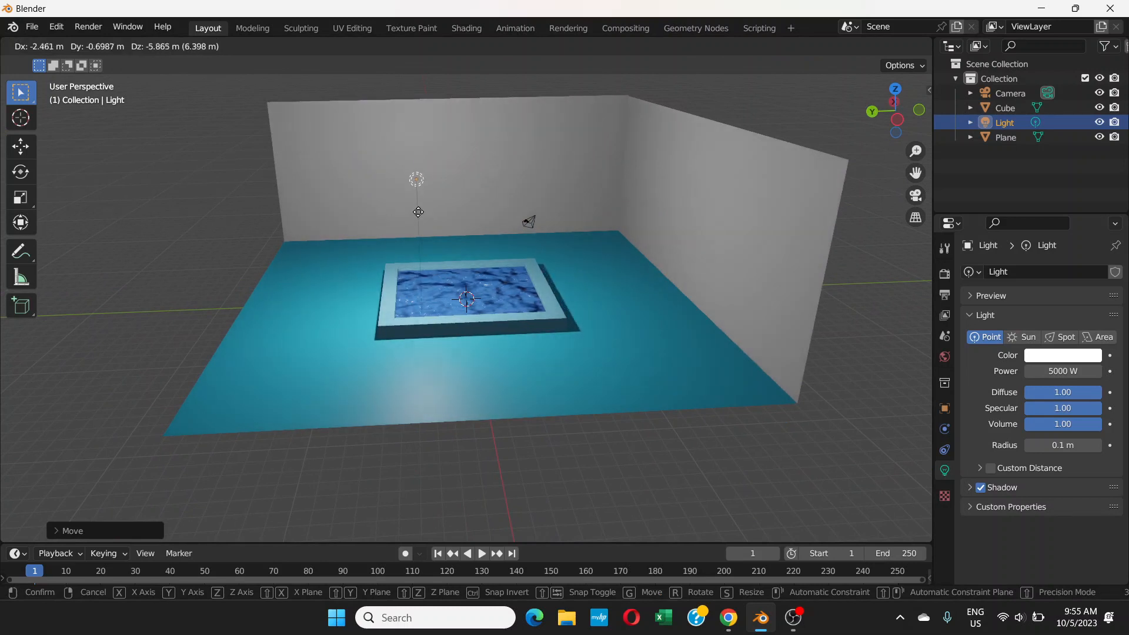
{"action": "left_click", "coordinate": [435, 184]}
{"action": "middle_click_drag", "start_coordinate": [437, 186], "coordinate": [495, 167]}
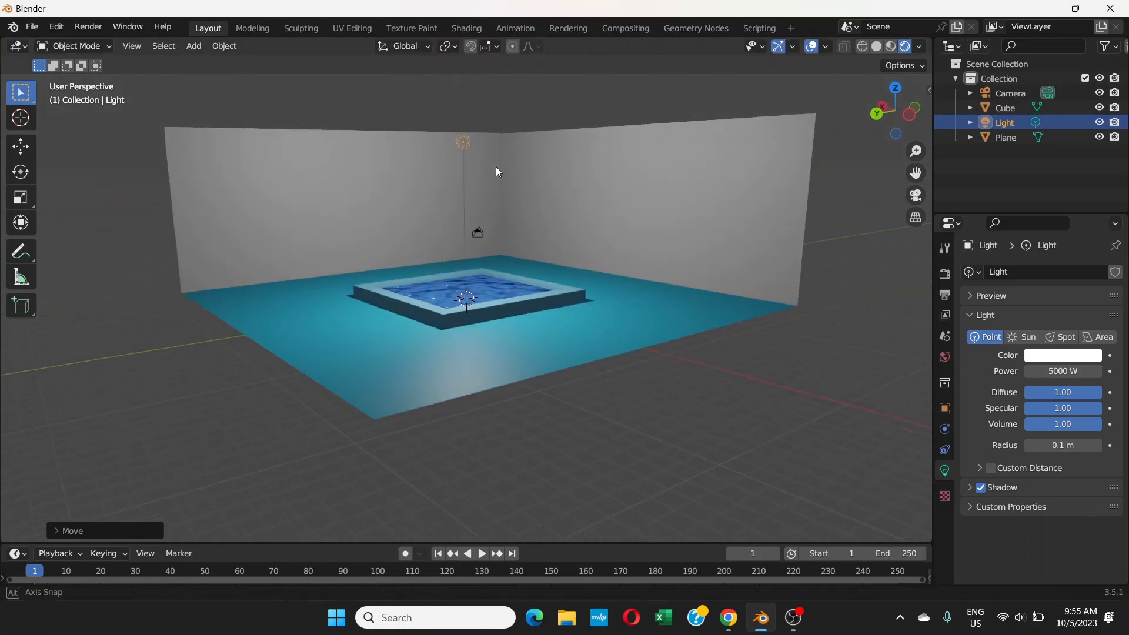
{"action": "key", "text": "g"}
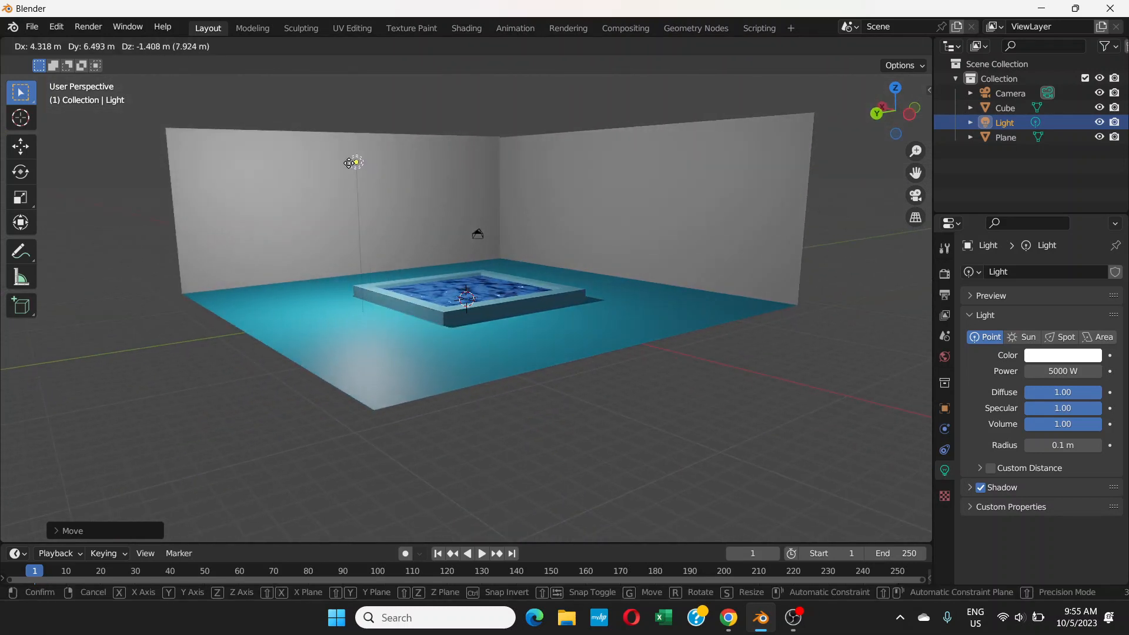
{"action": "left_click", "coordinate": [351, 162]}
- Enlarge the point light's radius to 3.82 m and move the light about 3.8 m farther away from the pool
{"action": "middle_click_drag", "start_coordinate": [420, 233], "coordinate": [465, 220]}
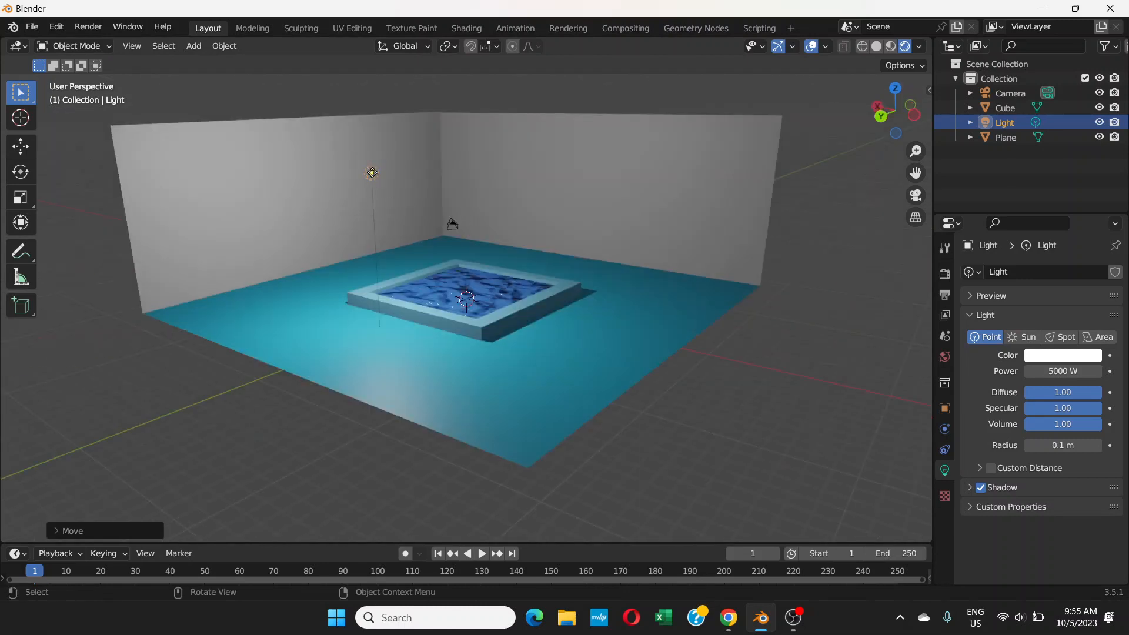
{"action": "left_click", "coordinate": [372, 173]}
{"action": "left_click_drag", "start_coordinate": [372, 173], "coordinate": [318, 172]}
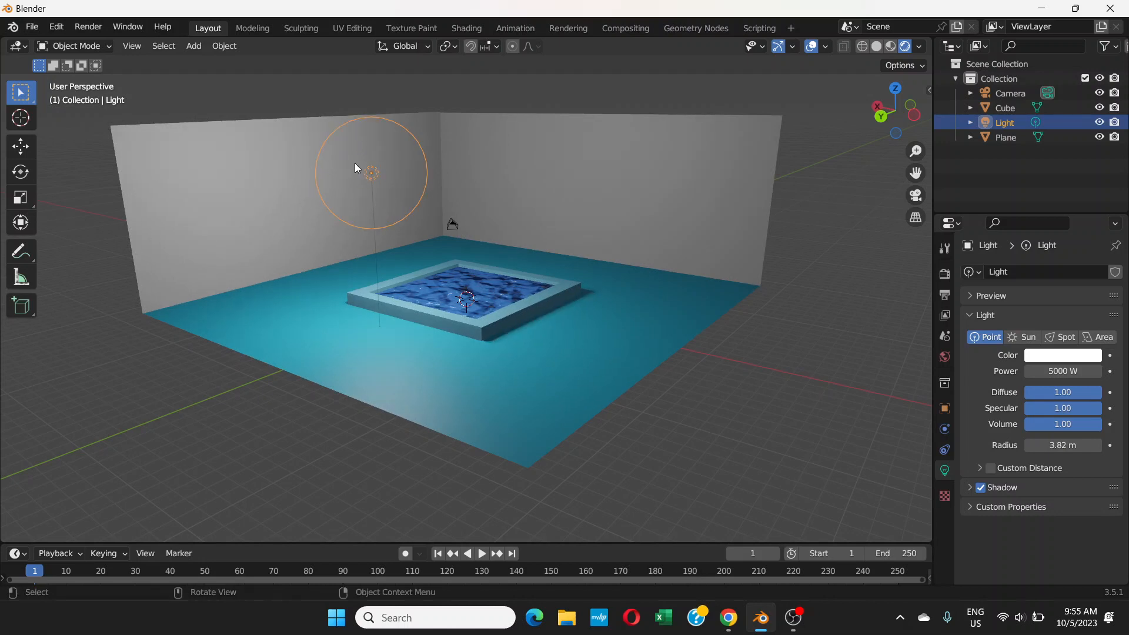
{"action": "key", "text": "g"}
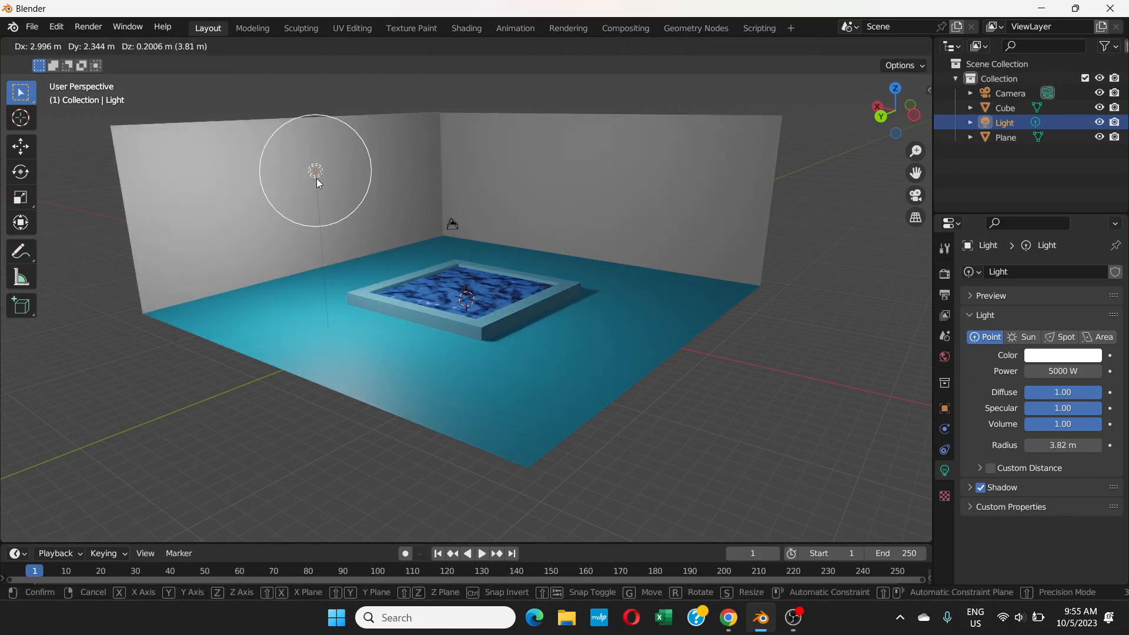
{"action": "left_click", "coordinate": [318, 184]}
- Hide the viewport overlays and inspect the lit pool and water up close
{"action": "scroll", "coordinate": [425, 294], "scroll_direction": "up", "scroll_amount": 4}
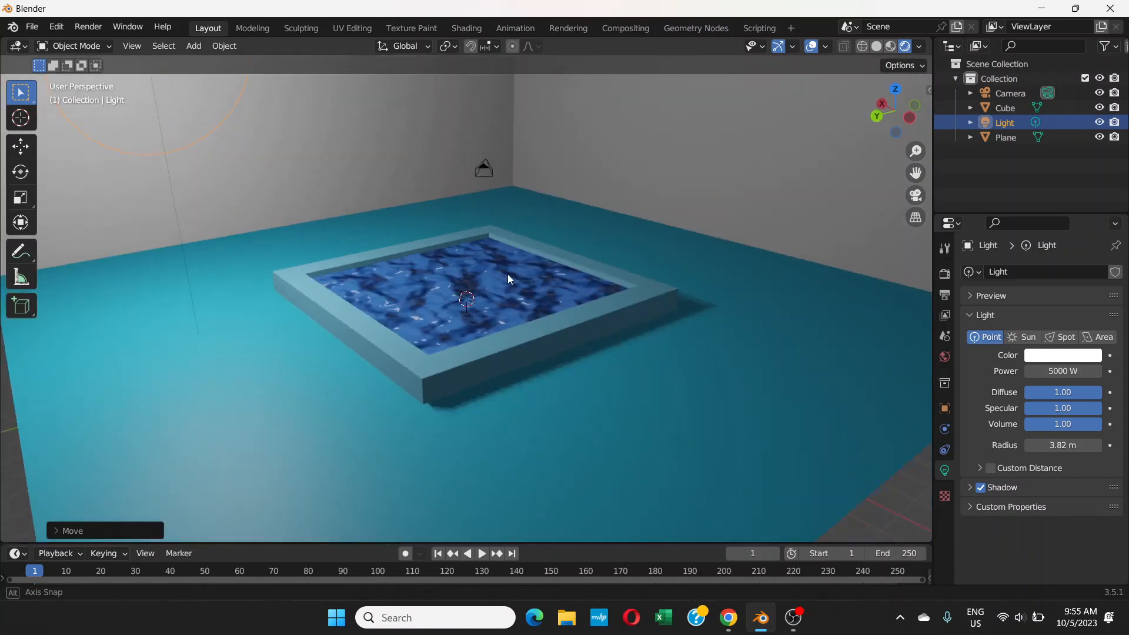
{"action": "middle_click_drag", "start_coordinate": [509, 279], "coordinate": [496, 272]}
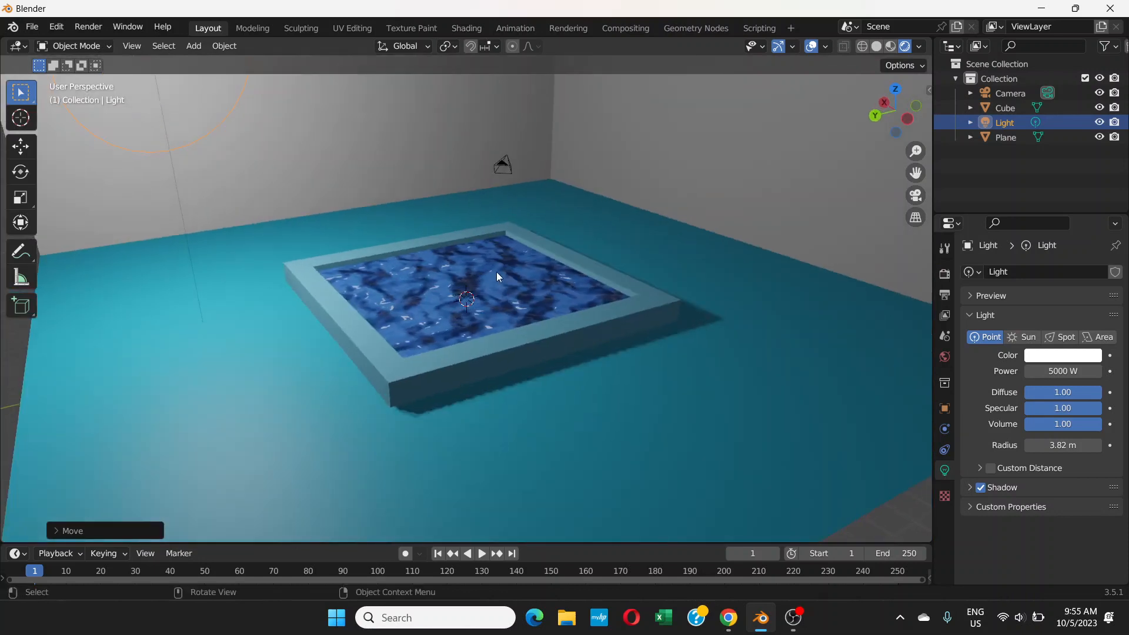
{"action": "left_click", "coordinate": [809, 47]}
{"action": "mouse_move", "coordinate": [583, 286]}
{"action": "middle_mouse_down"}
{"action": "mouse_move", "coordinate": [577, 250]}
{"action": "mouse_move", "coordinate": [585, 289]}
{"action": "middle_mouse_up"}
{"action": "scroll", "coordinate": [585, 289], "scroll_direction": "down", "scroll_amount": 1}
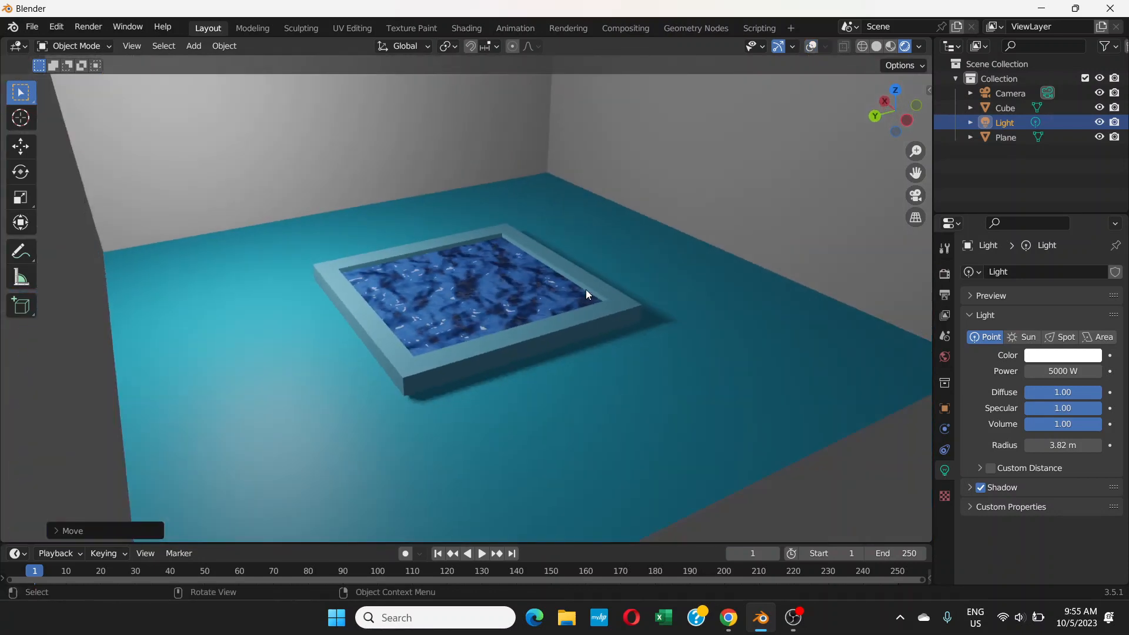
- Enable Ambient Occlusion, Bloom and Screen Space Reflections in the Eevee render settings
{"action": "left_click", "coordinate": [945, 274]}
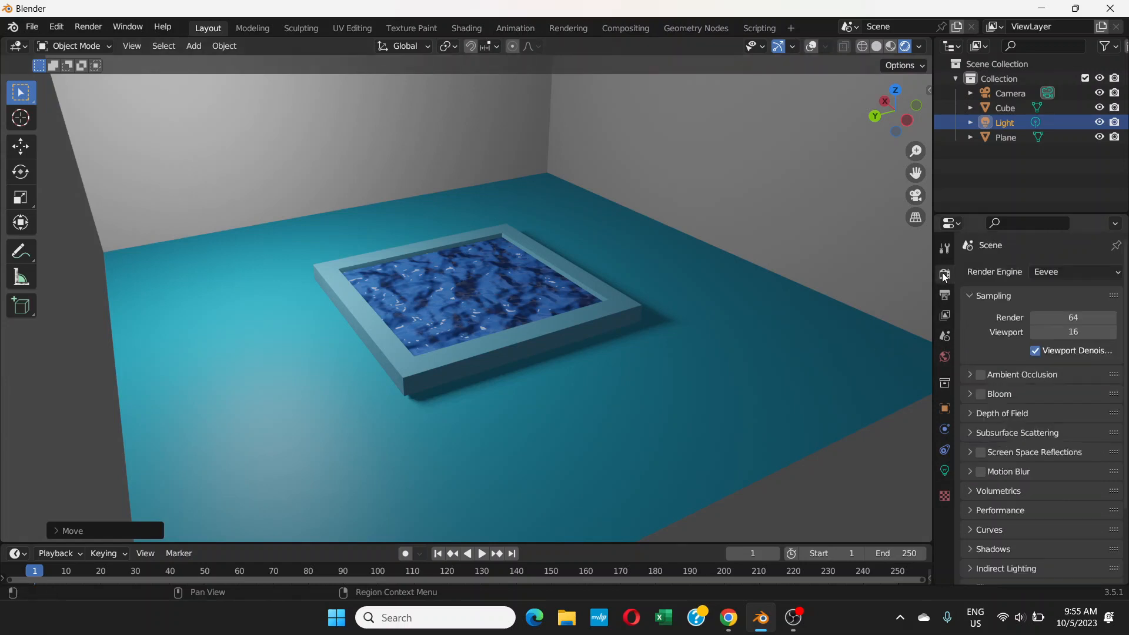
{"action": "left_click", "coordinate": [981, 375]}
{"action": "left_click", "coordinate": [979, 393]}
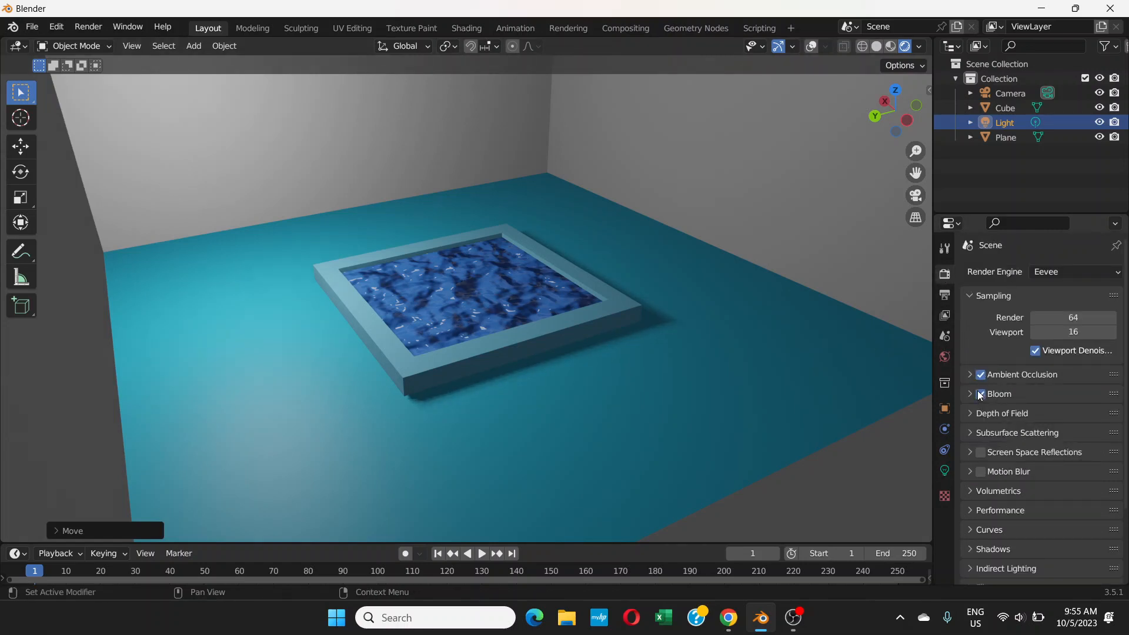
{"action": "left_click", "coordinate": [981, 451]}
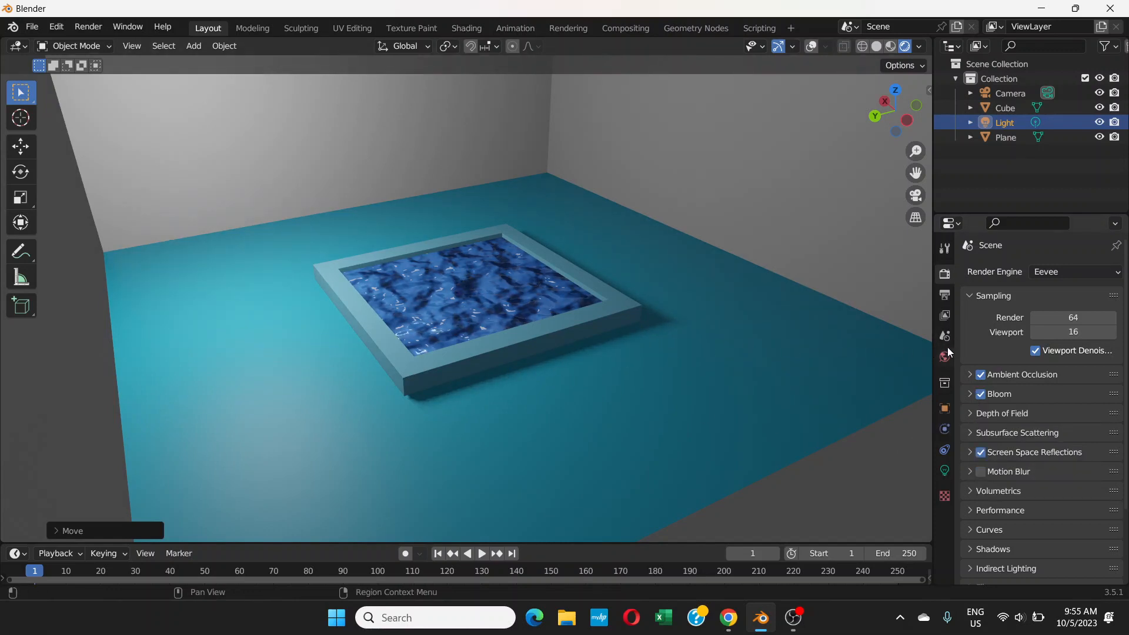
- Select the pool and turn the viewport overlays back on
{"action": "middle_click_drag", "start_coordinate": [623, 320], "coordinate": [481, 320]}
{"action": "left_click", "coordinate": [482, 320]}
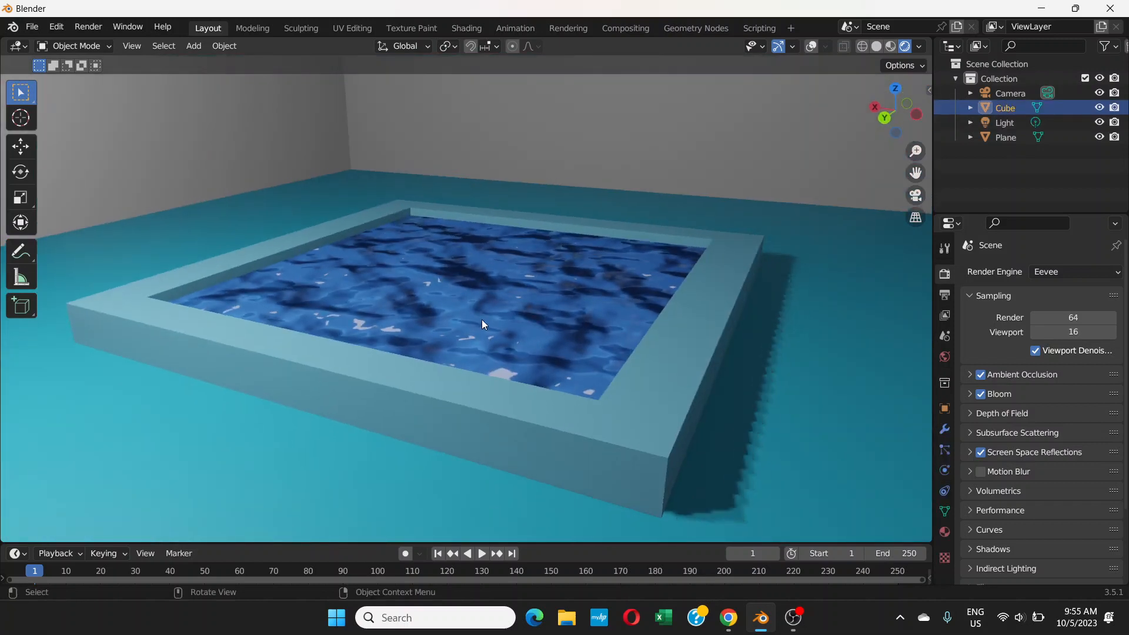
{"action": "left_click", "coordinate": [810, 49]}
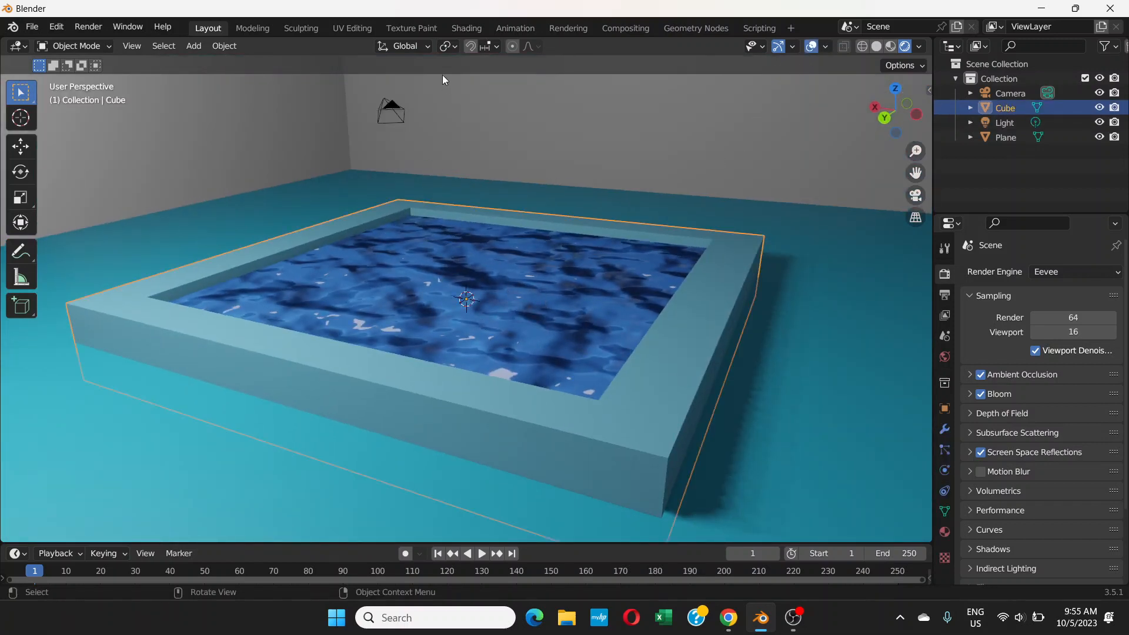
- Switch to the Shading workspace and show the pool from above at close range in rendered shading
{"action": "left_click", "coordinate": [464, 28]}
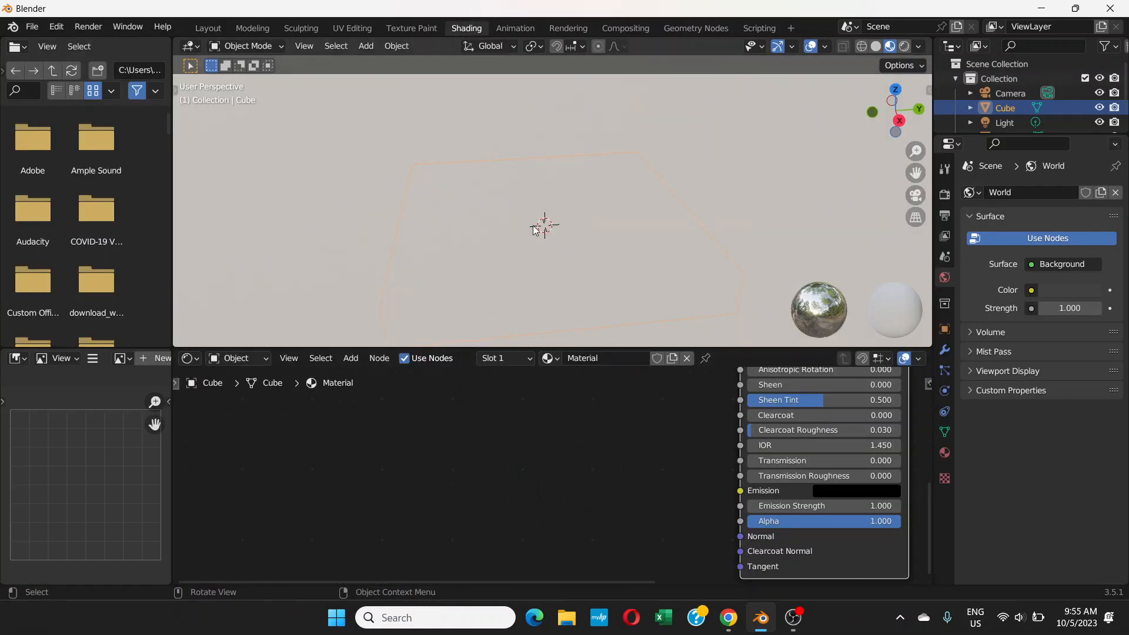
{"action": "scroll", "coordinate": [540, 237], "scroll_direction": "down", "scroll_amount": 8}
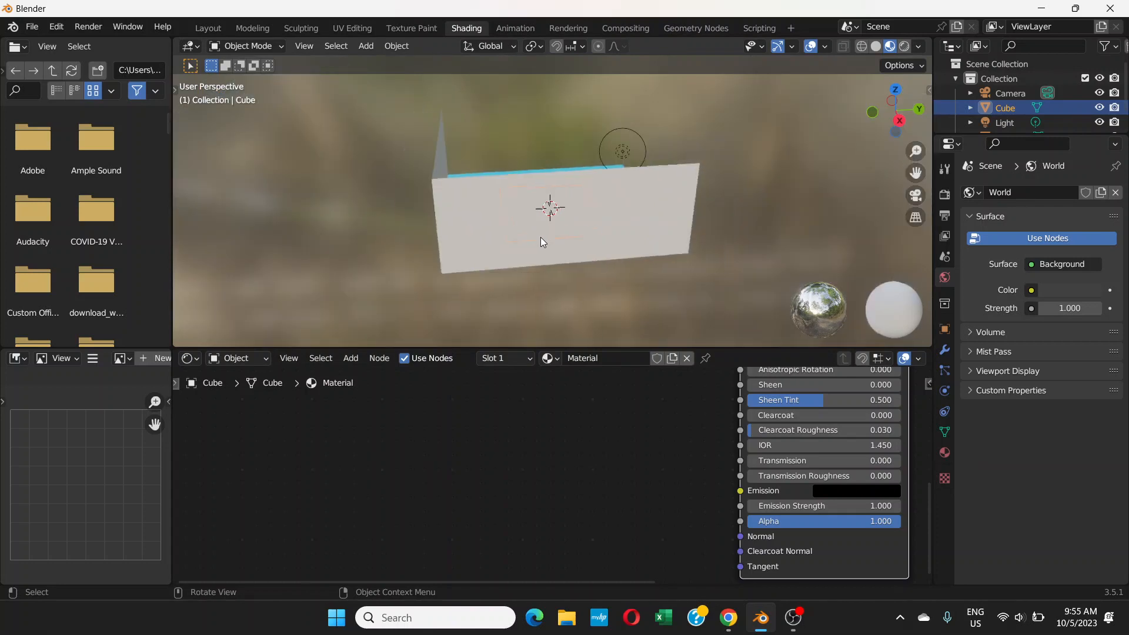
{"action": "middle_click_drag", "start_coordinate": [573, 219], "coordinate": [412, 226]}
{"action": "scroll", "coordinate": [581, 221], "scroll_direction": "up", "scroll_amount": 6}
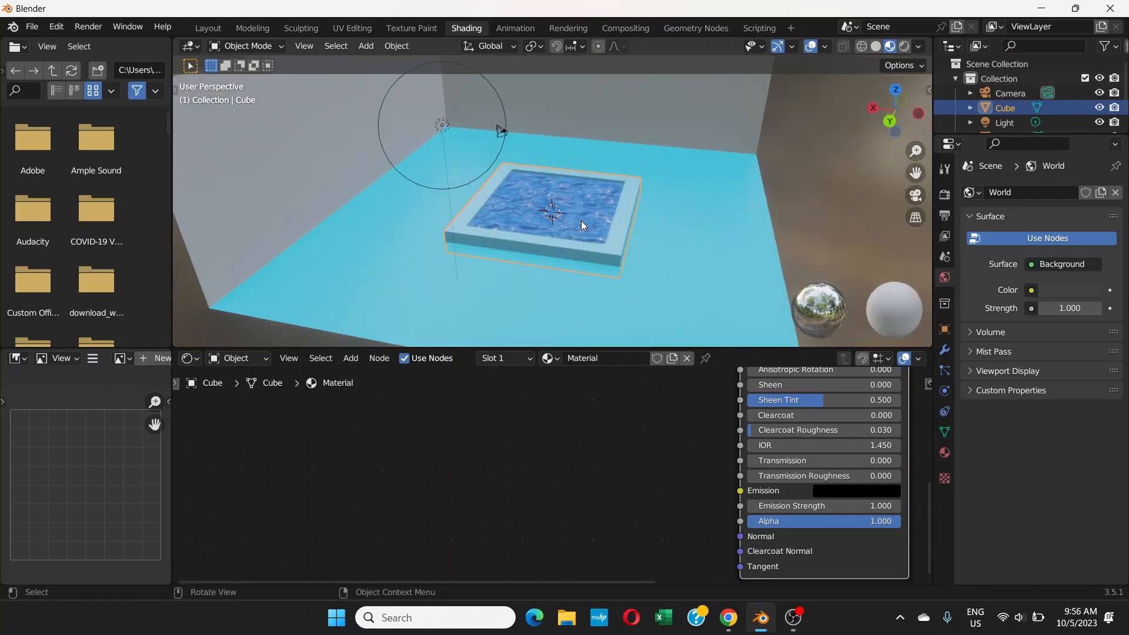
{"action": "scroll", "coordinate": [581, 220], "scroll_direction": "up", "scroll_amount": 5}
{"action": "middle_click_drag", "start_coordinate": [581, 220], "coordinate": [527, 220]}
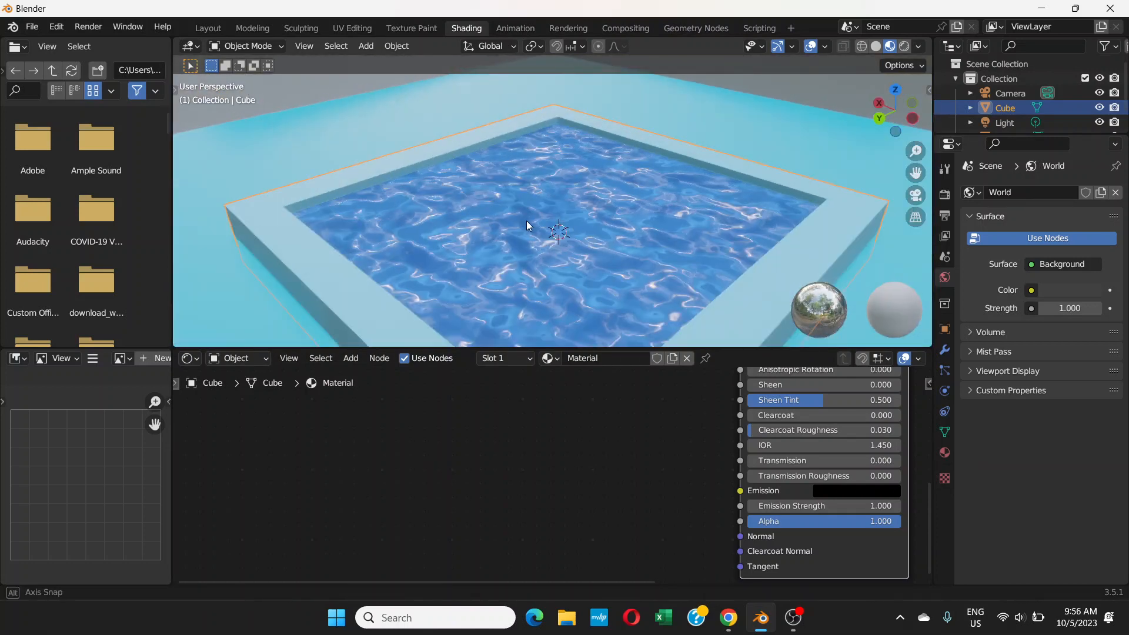
{"action": "left_click", "coordinate": [904, 46]}
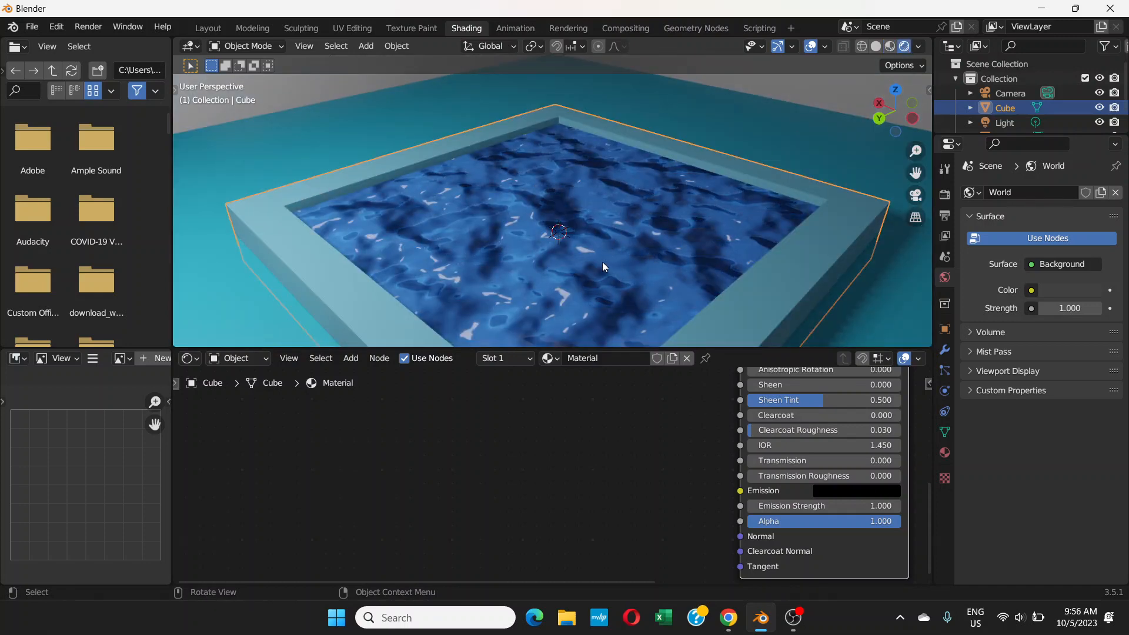
- Select the pool's water face in Edit Mode to load its material nodes, and return to Object Mode
{"action": "middle_click_drag", "start_coordinate": [680, 433], "coordinate": [694, 582]}
{"action": "middle_click_drag", "start_coordinate": [695, 404], "coordinate": [372, 497]}
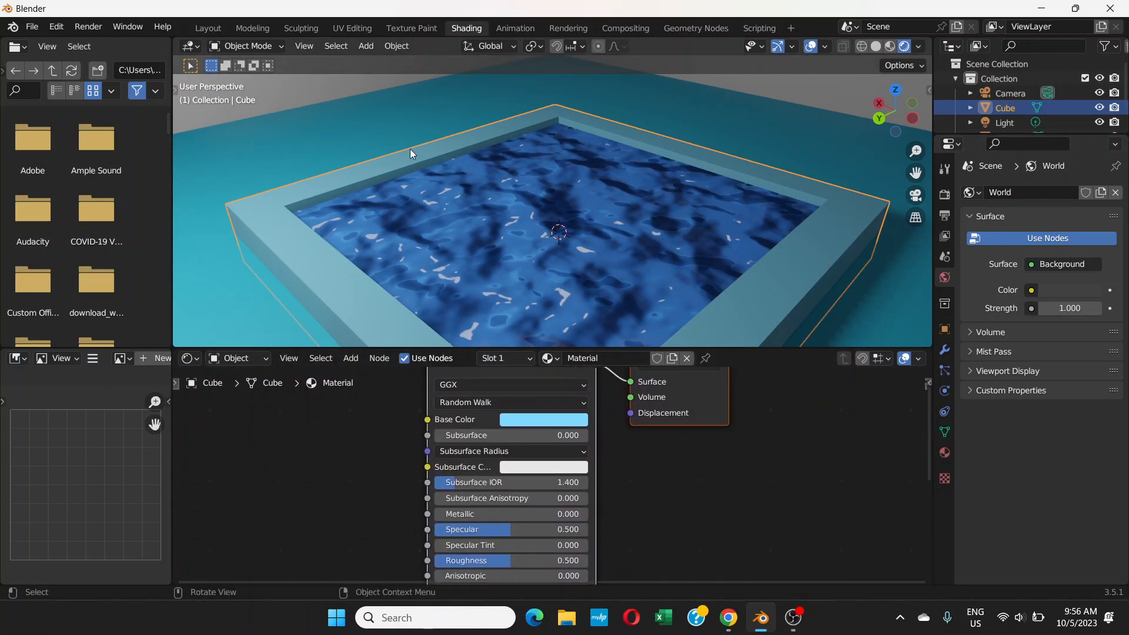
{"action": "left_click", "coordinate": [247, 46]}
{"action": "left_click", "coordinate": [244, 66]}
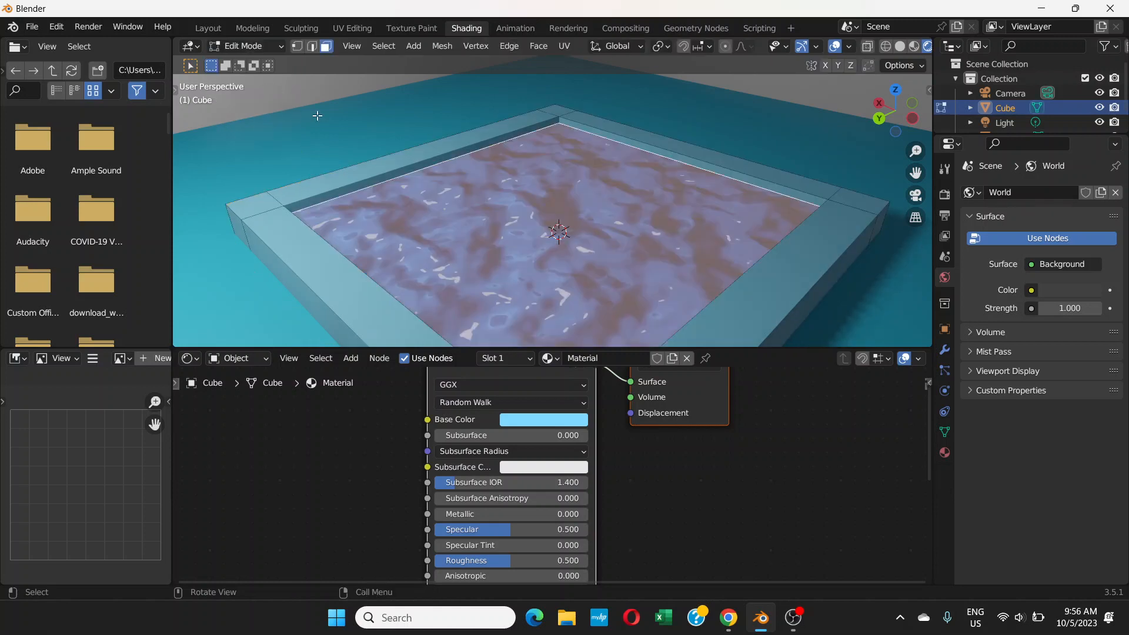
{"action": "left_click", "coordinate": [525, 206]}
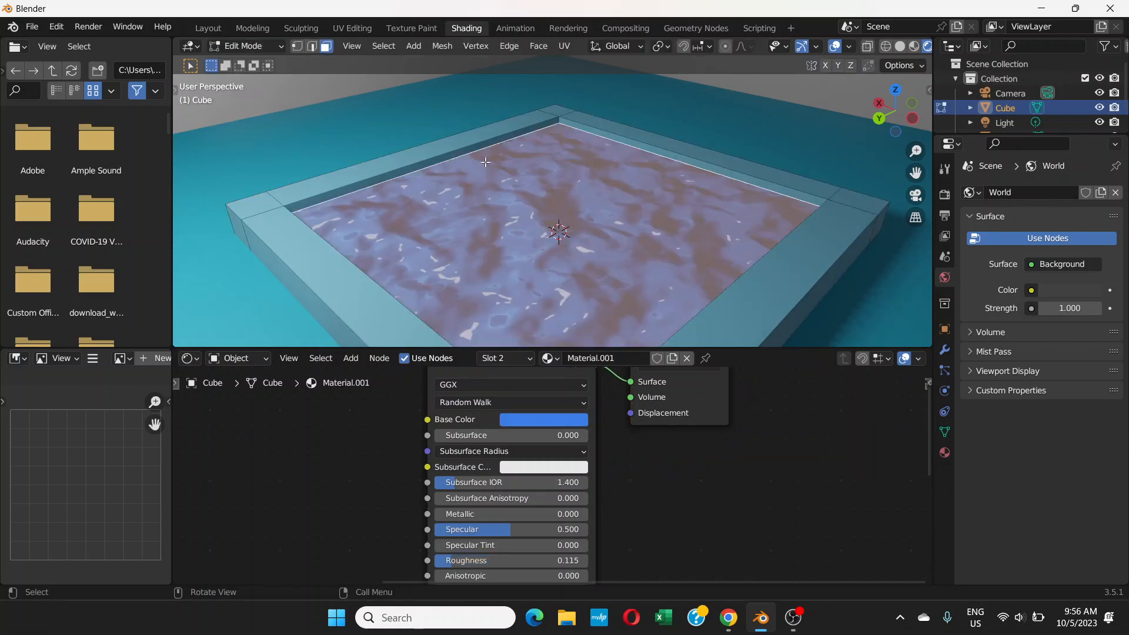
{"action": "left_click", "coordinate": [266, 47]}
{"action": "left_click", "coordinate": [267, 64]}
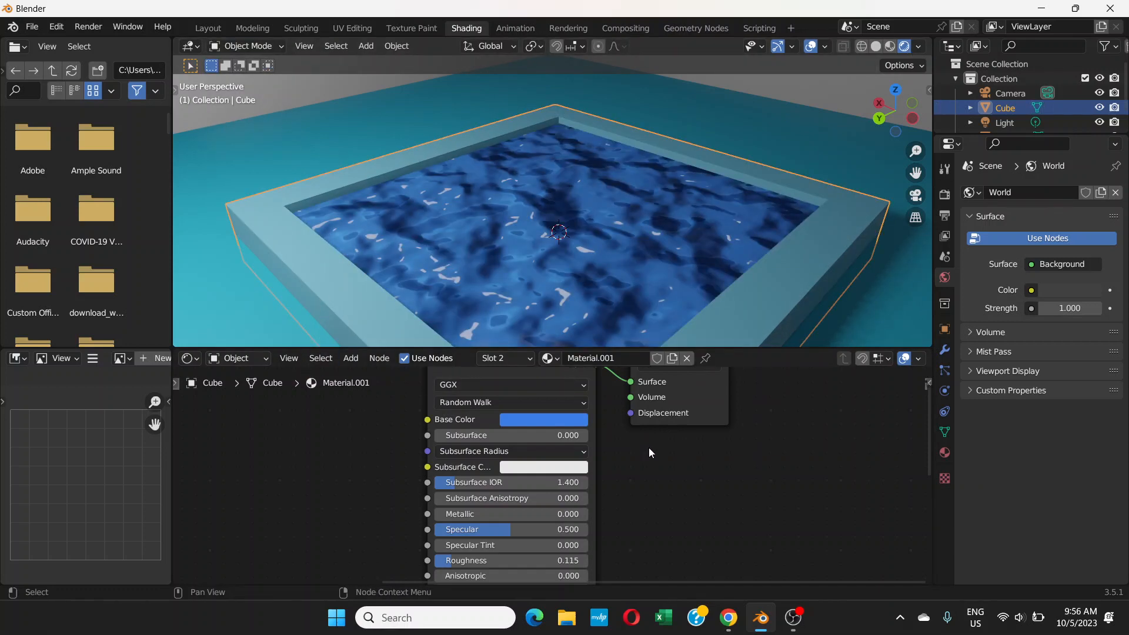
- Select the water material Material.001 and lower its Principled BSDF roughness to 0.045
{"action": "scroll", "coordinate": [648, 447], "scroll_direction": "down", "scroll_amount": 3}
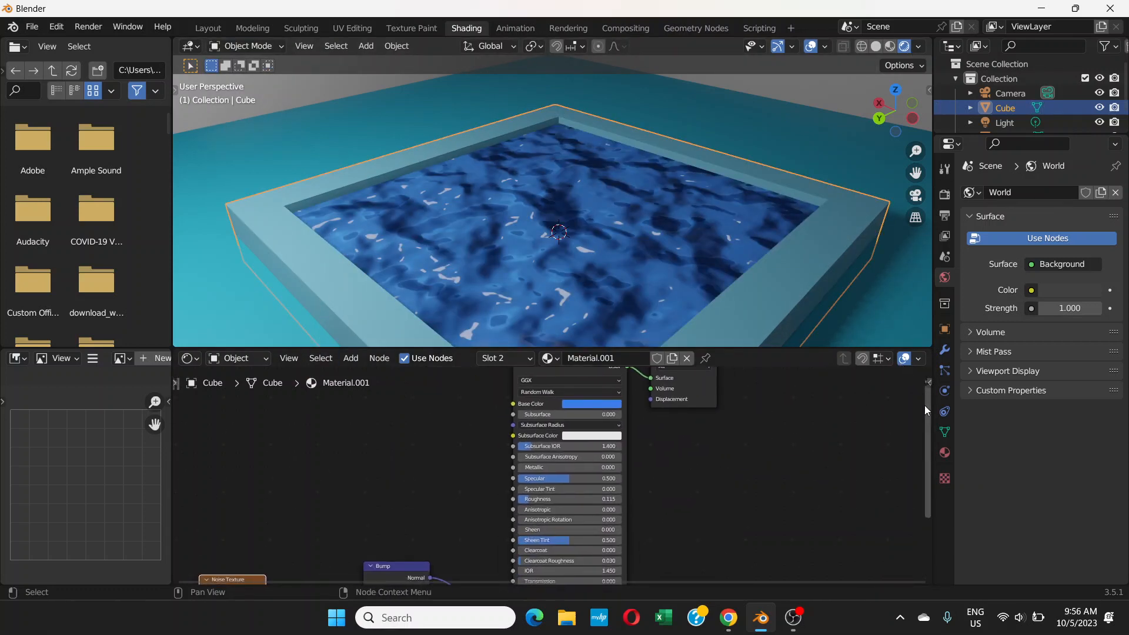
{"action": "left_click", "coordinate": [944, 453]}
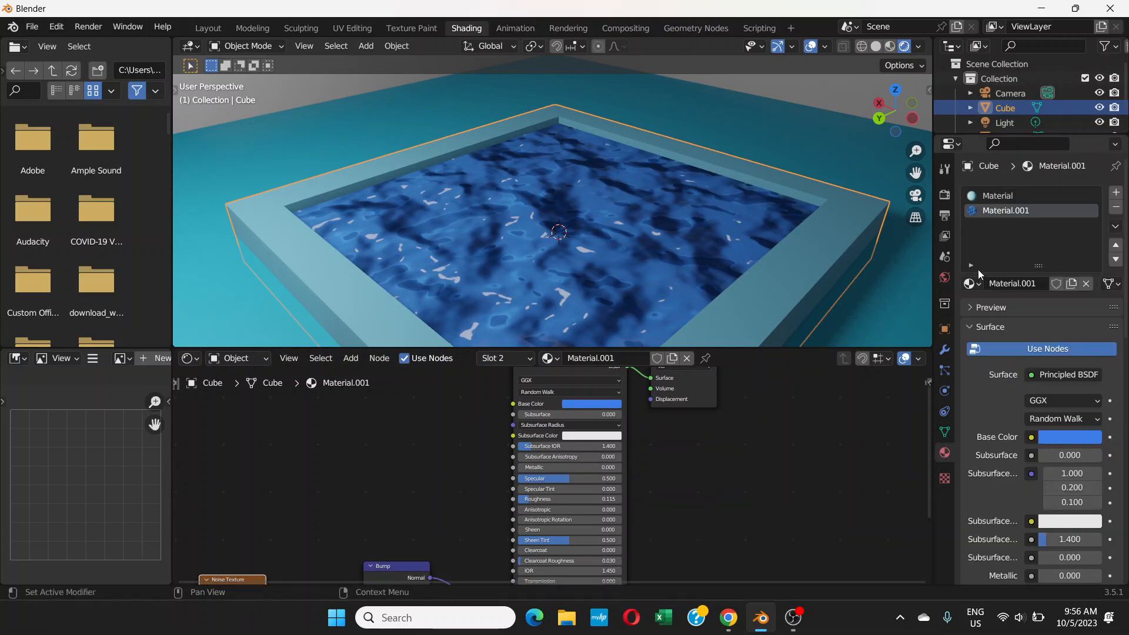
{"action": "left_click", "coordinate": [1003, 195]}
{"action": "left_click", "coordinate": [1005, 211]}
{"action": "middle_click_drag", "start_coordinate": [726, 453], "coordinate": [861, 483]}
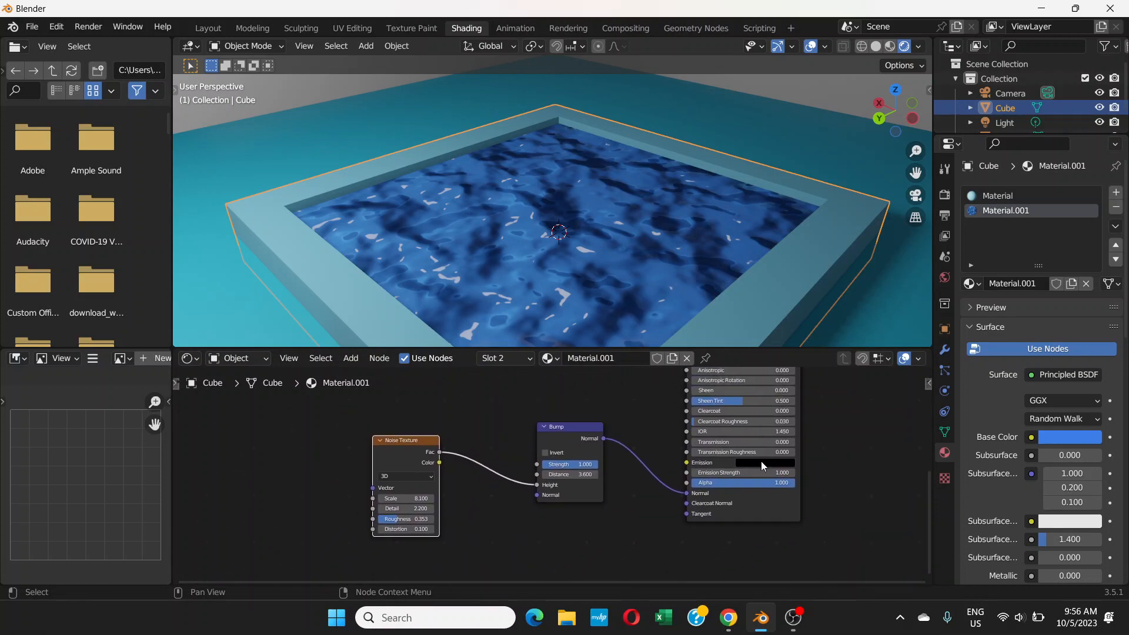
{"action": "middle_click_drag", "start_coordinate": [690, 446], "coordinate": [696, 534]}
{"action": "scroll", "coordinate": [709, 534], "scroll_direction": "down", "scroll_amount": 1}
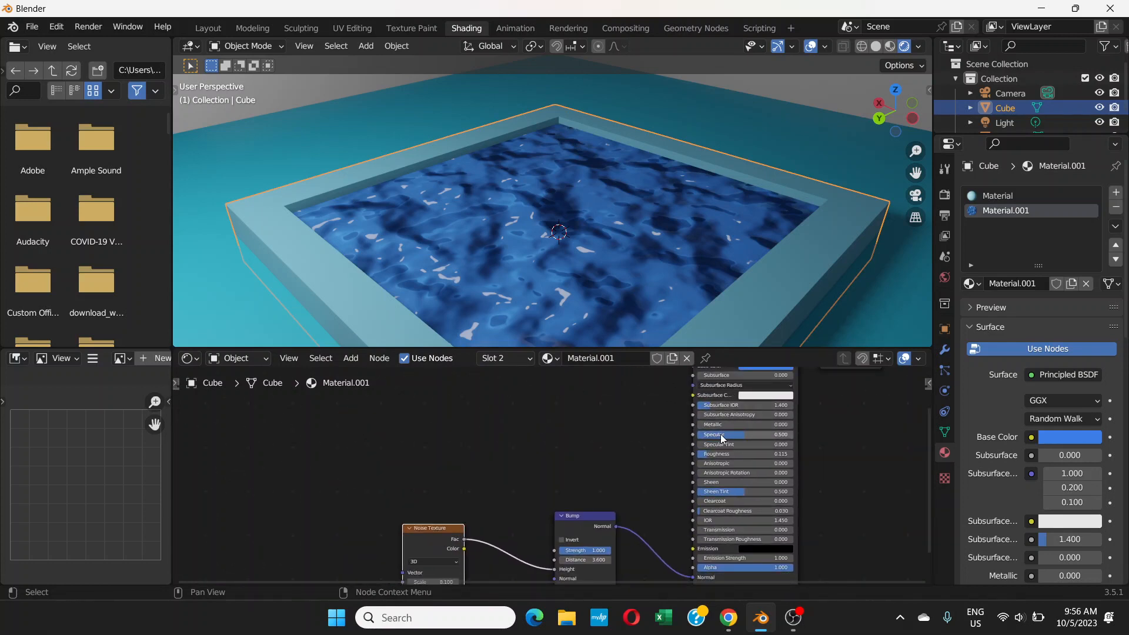
{"action": "left_click_drag", "start_coordinate": [726, 454], "coordinate": [701, 453]}
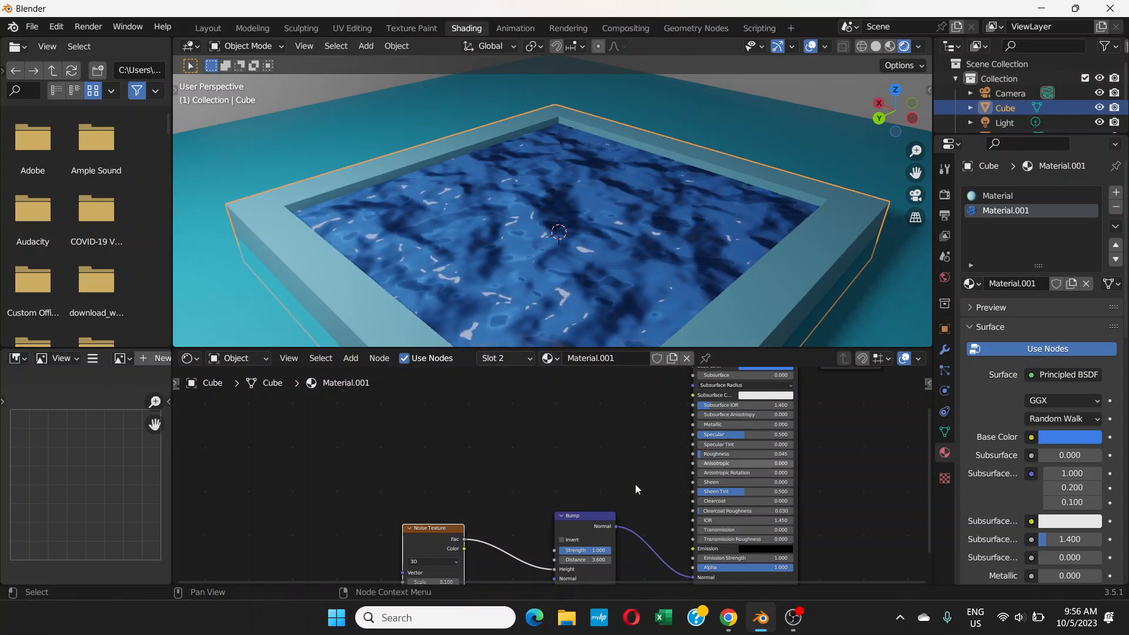
- Reduce the water's Bump strength to 0.587 and its Noise Texture roughness to 0.180
{"action": "scroll", "coordinate": [635, 484], "scroll_direction": "up", "scroll_amount": 1}
{"action": "middle_click_drag", "start_coordinate": [635, 485], "coordinate": [642, 409]}
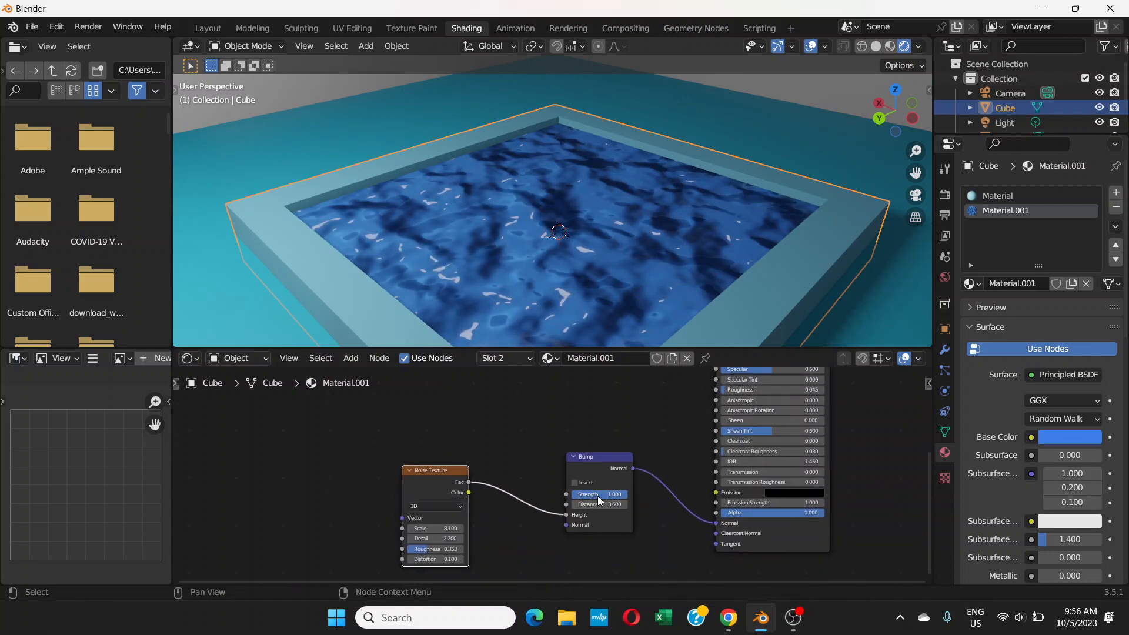
{"action": "left_click_drag", "start_coordinate": [619, 499], "coordinate": [598, 497]}
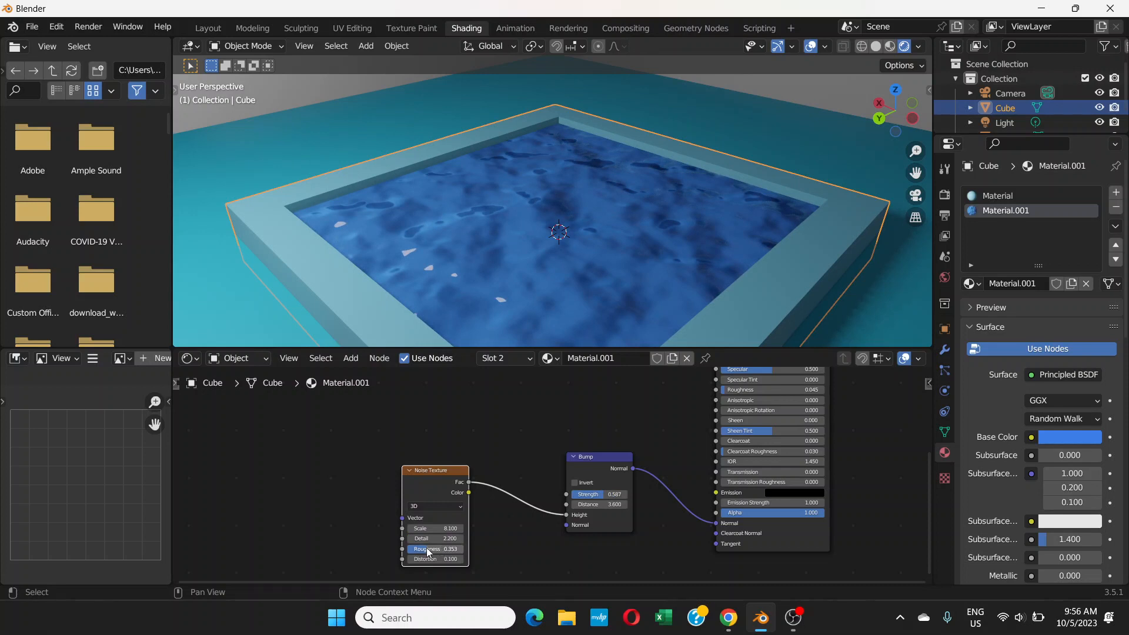
{"action": "left_click_drag", "start_coordinate": [427, 552], "coordinate": [418, 550]}
{"action": "middle_click_drag", "start_coordinate": [481, 286], "coordinate": [453, 229]}
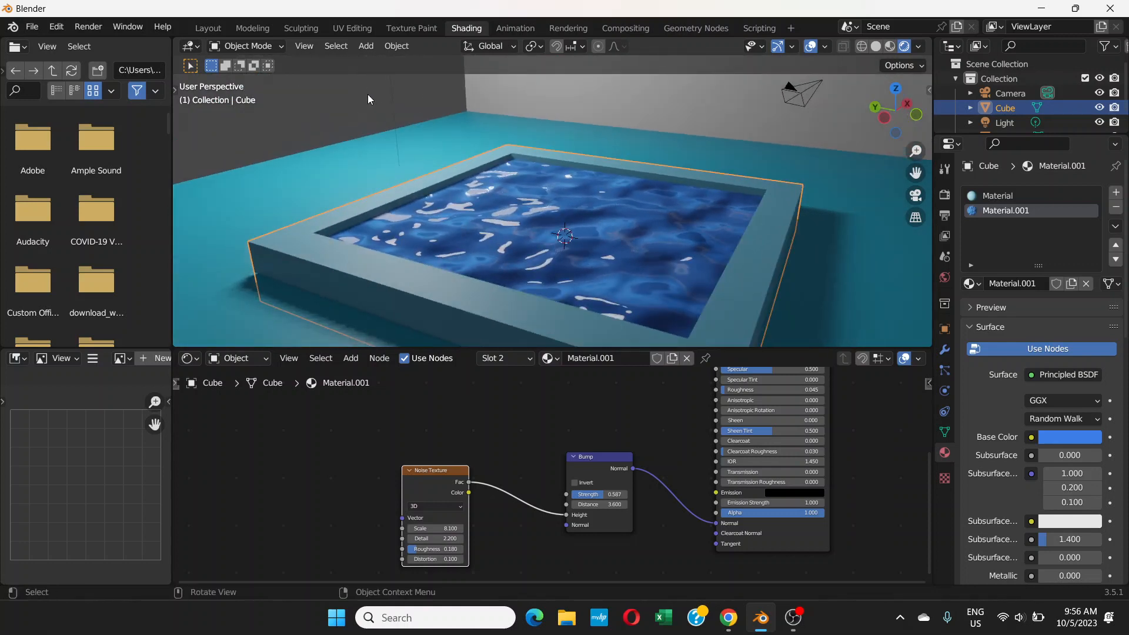
- Deselect the pool and return to the Layout workspace with the whole pool in view
{"action": "left_click", "coordinate": [369, 103]}
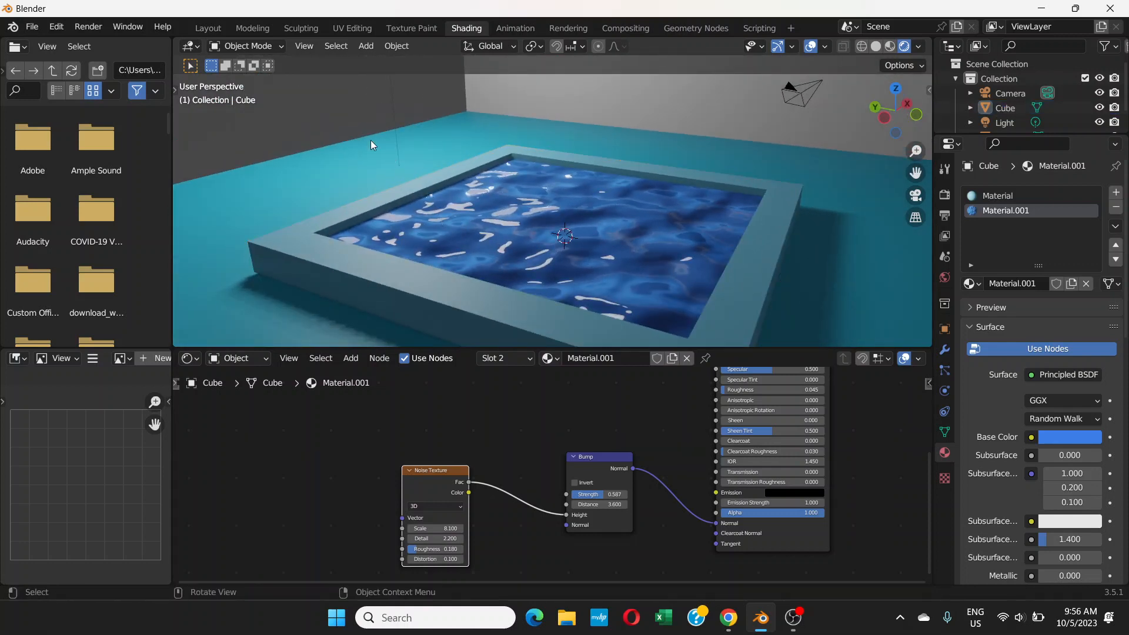
{"action": "left_click", "coordinate": [208, 27]}
{"action": "mouse_move", "coordinate": [467, 312]}
{"action": "middle_mouse_down"}
{"action": "mouse_move", "coordinate": [425, 321]}
{"action": "mouse_move", "coordinate": [472, 327]}
{"action": "mouse_move", "coordinate": [453, 318]}
{"action": "mouse_move", "coordinate": [425, 352]}
{"action": "mouse_move", "coordinate": [418, 326]}
{"action": "mouse_move", "coordinate": [361, 327]}
{"action": "mouse_move", "coordinate": [369, 314]}
{"action": "middle_mouse_up"}
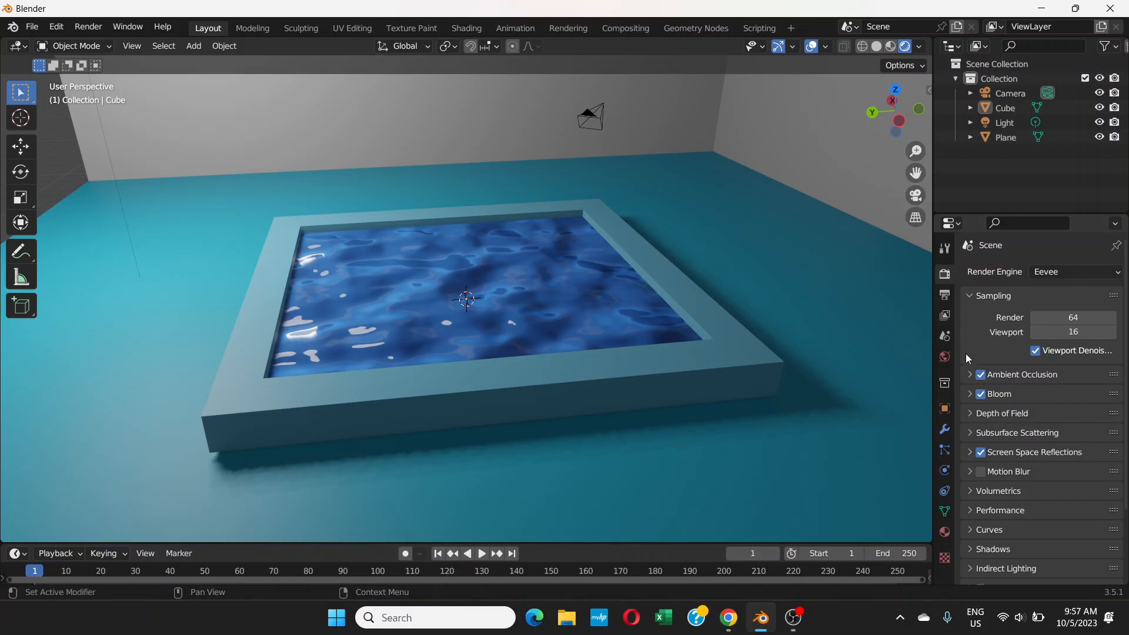
- Compare the water without Screen Space Reflections, restore the setting, and enable its Refraction option
{"action": "left_click", "coordinate": [978, 453]}
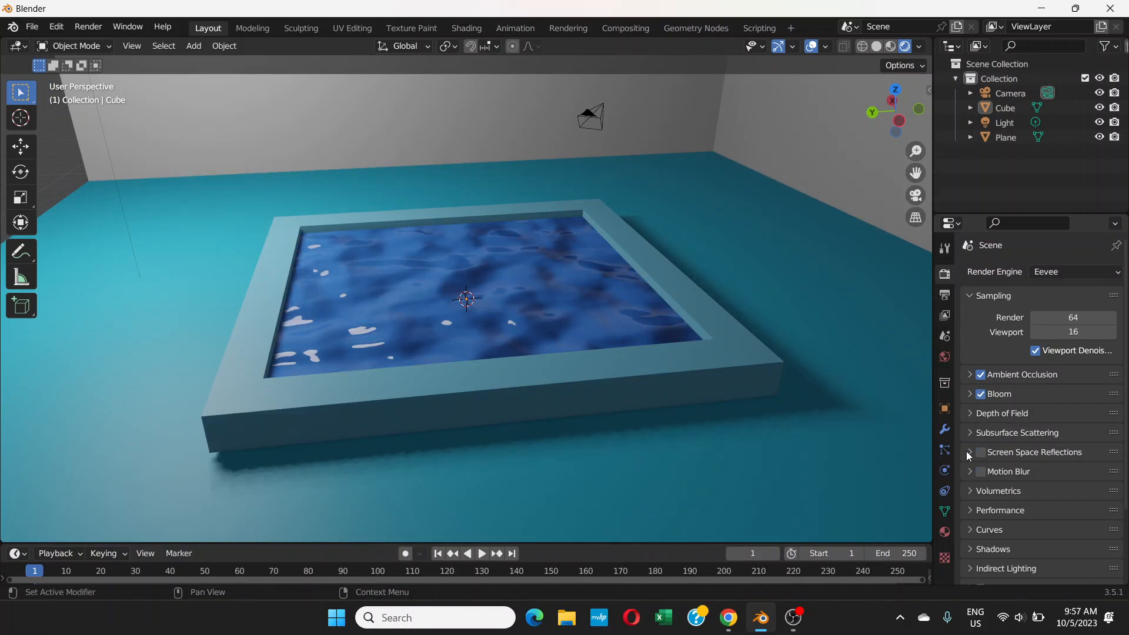
{"action": "key", "text": "ctrl+z"}
{"action": "left_click", "coordinate": [969, 453]}
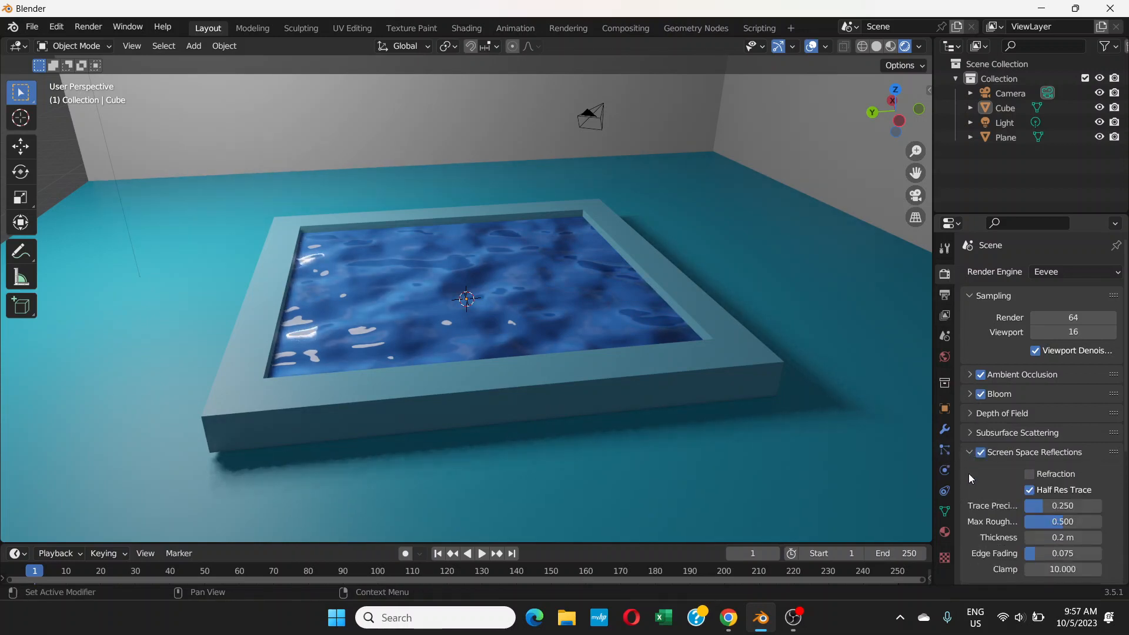
{"action": "left_click", "coordinate": [1030, 473]}
{"action": "mouse_move", "coordinate": [365, 337]}
{"action": "middle_mouse_down"}
{"action": "mouse_move", "coordinate": [390, 327]}
{"action": "mouse_move", "coordinate": [357, 335]}
{"action": "middle_mouse_up"}
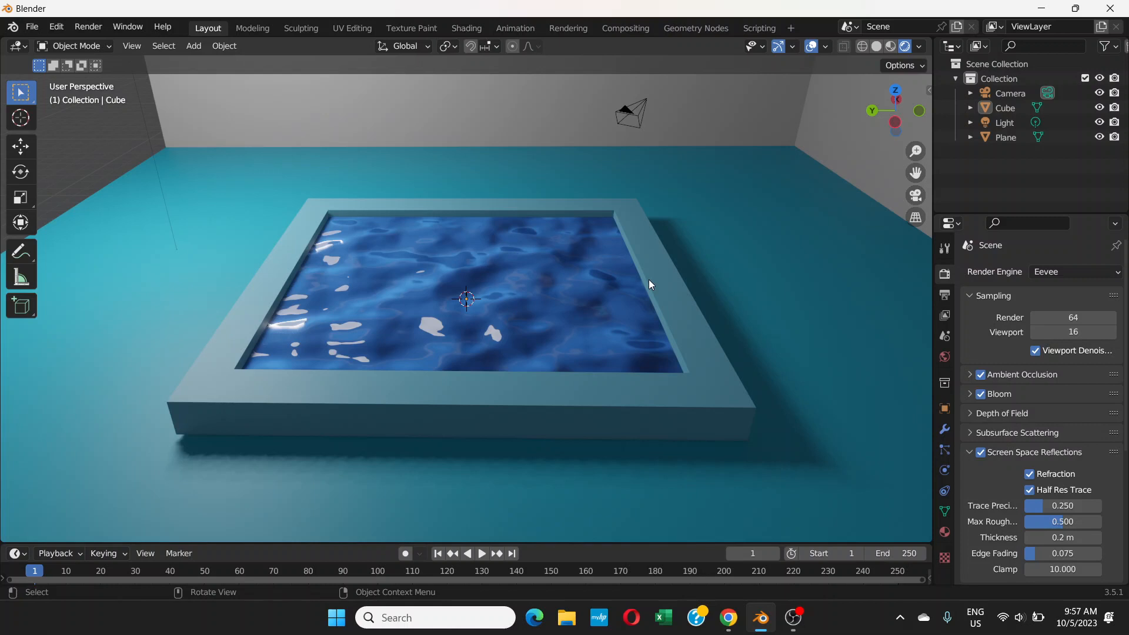
{"action": "key", "text": "alt+Tab"}
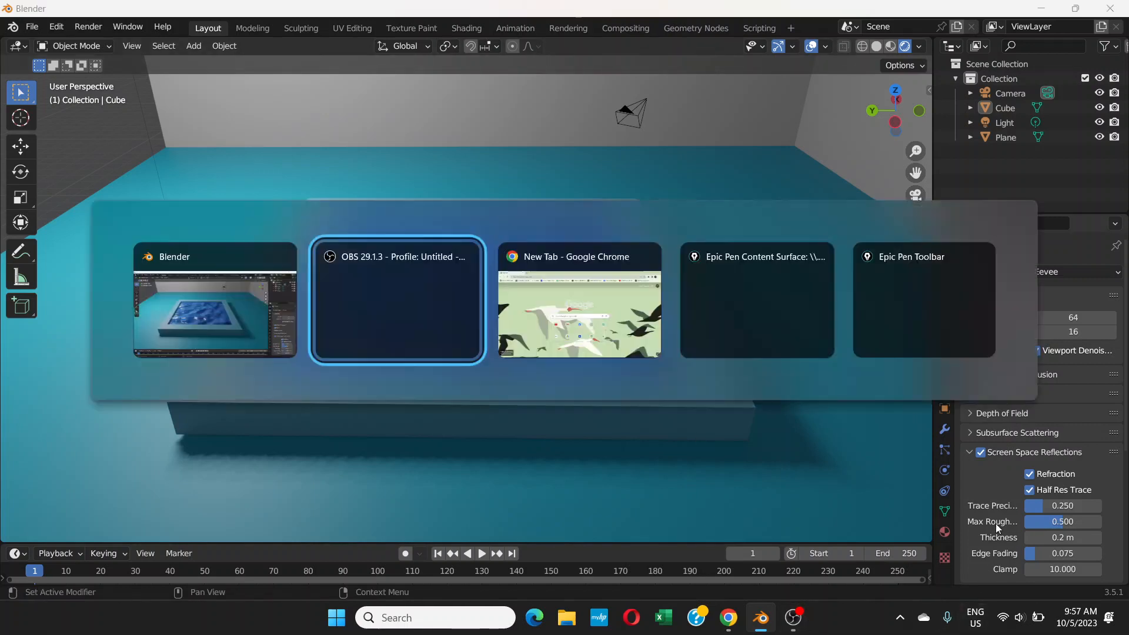